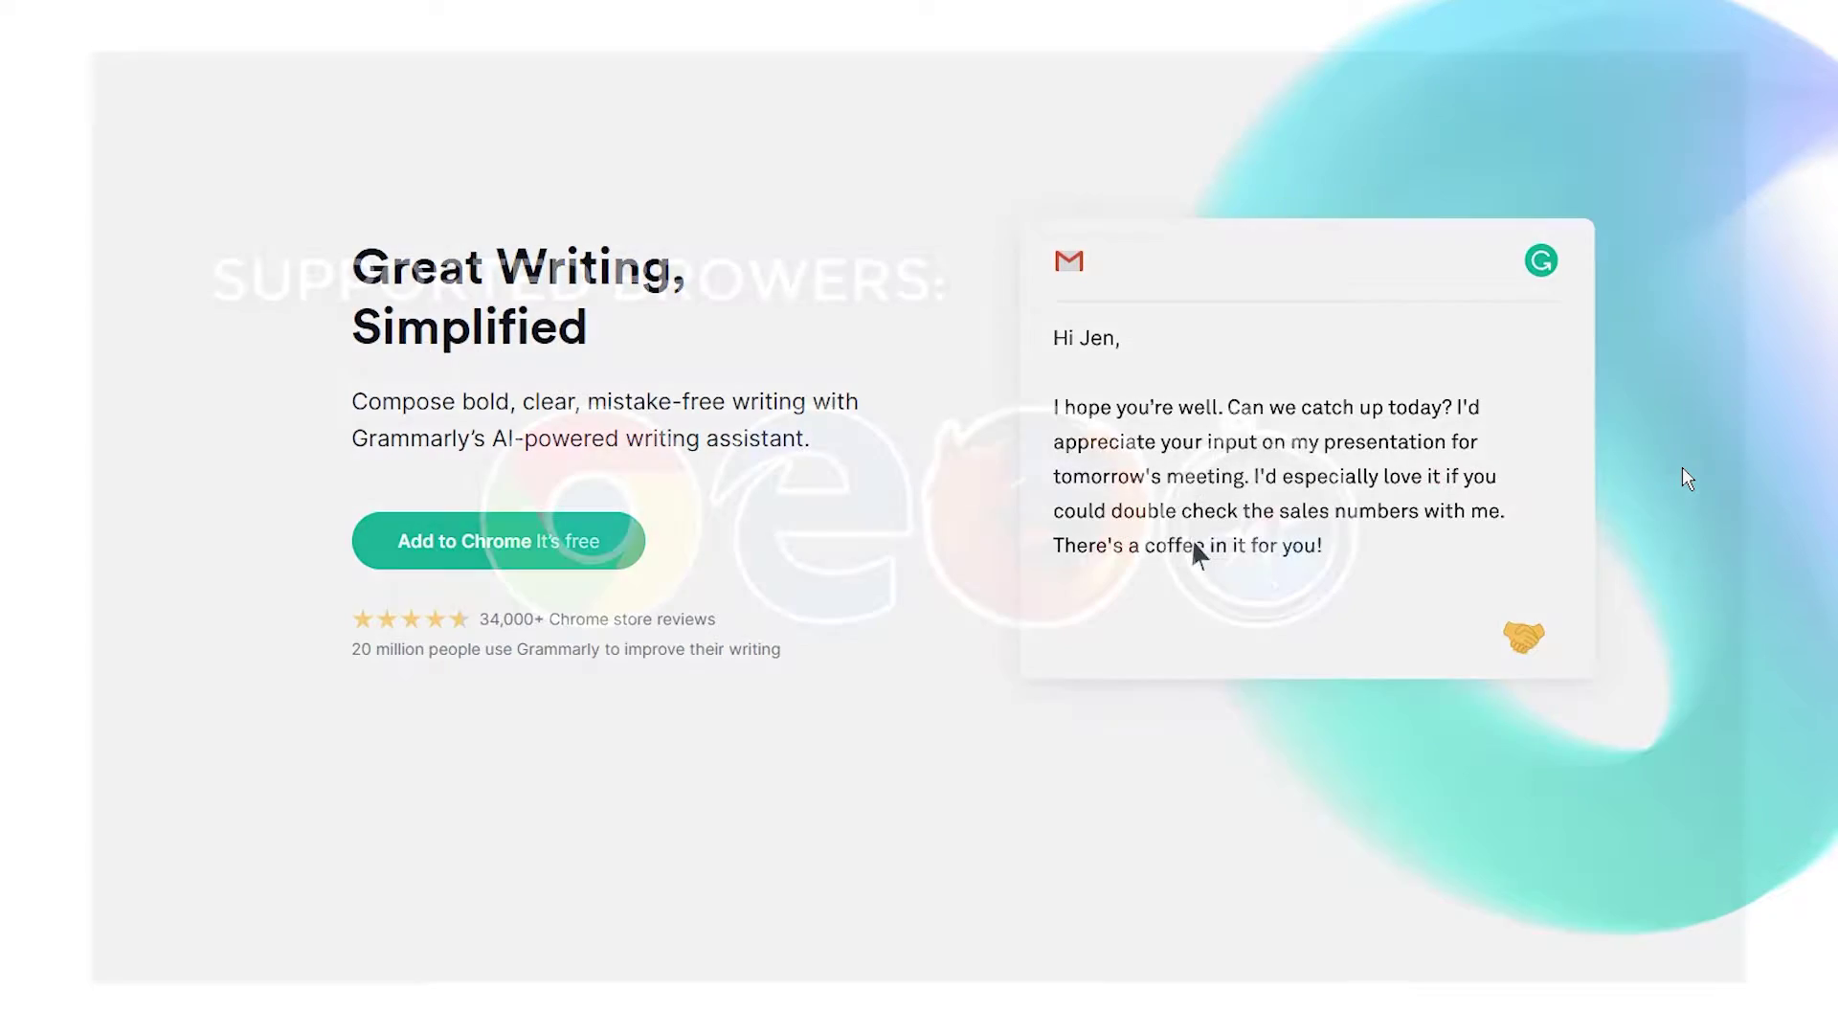
Scroll down the Grammarly home page through the Works Where You Do section.
scroll(1680, 482, "down", 4)
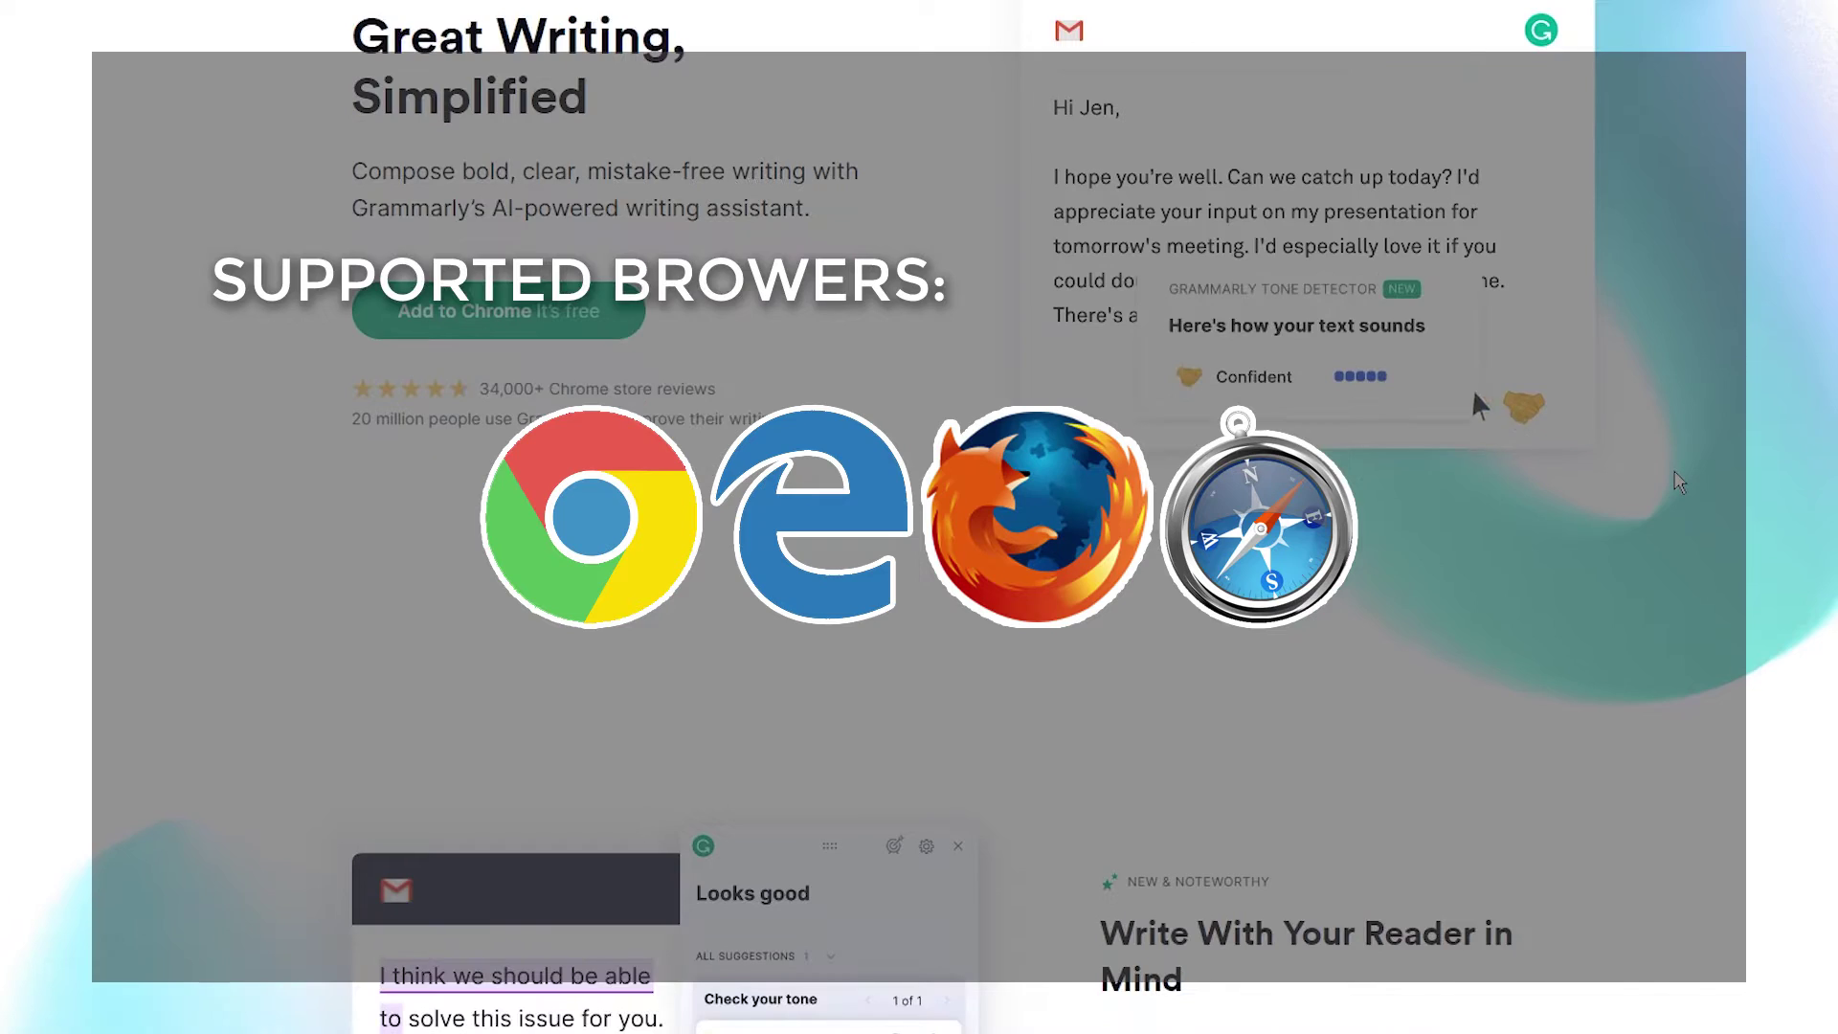
scroll(1680, 482, "down", 4)
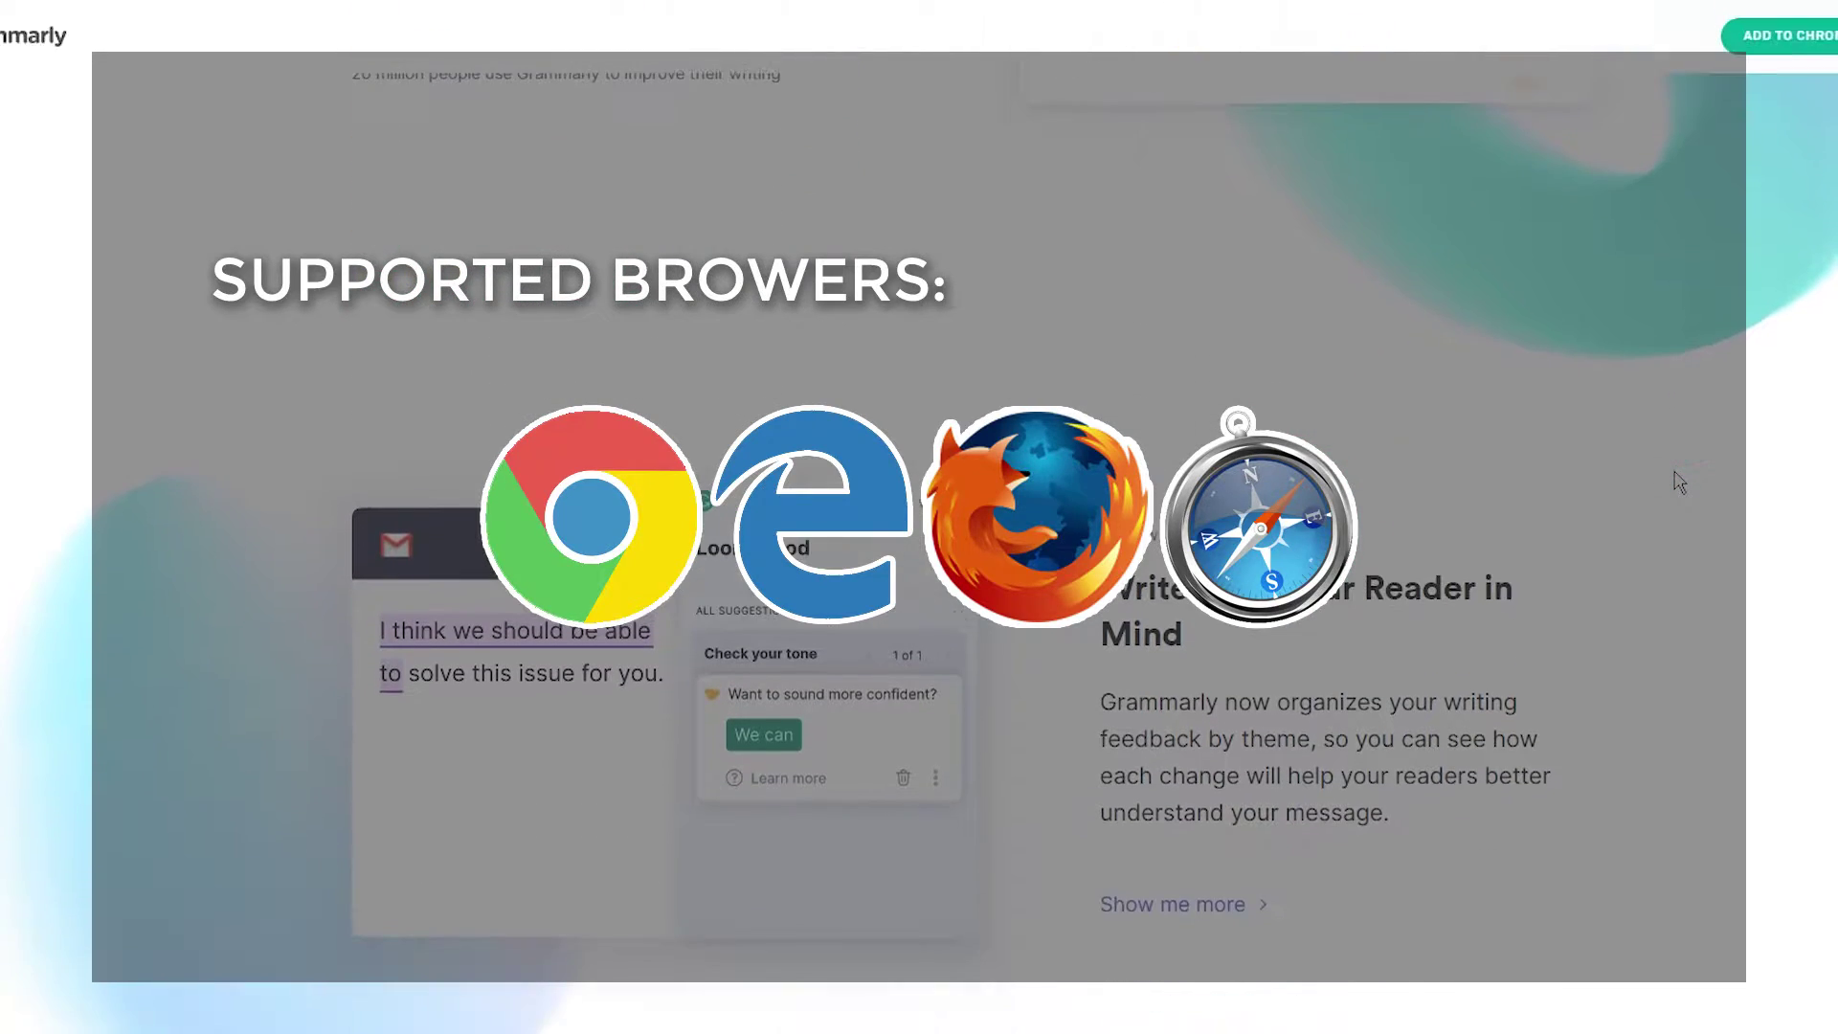
scroll(1680, 481, "down", 1)
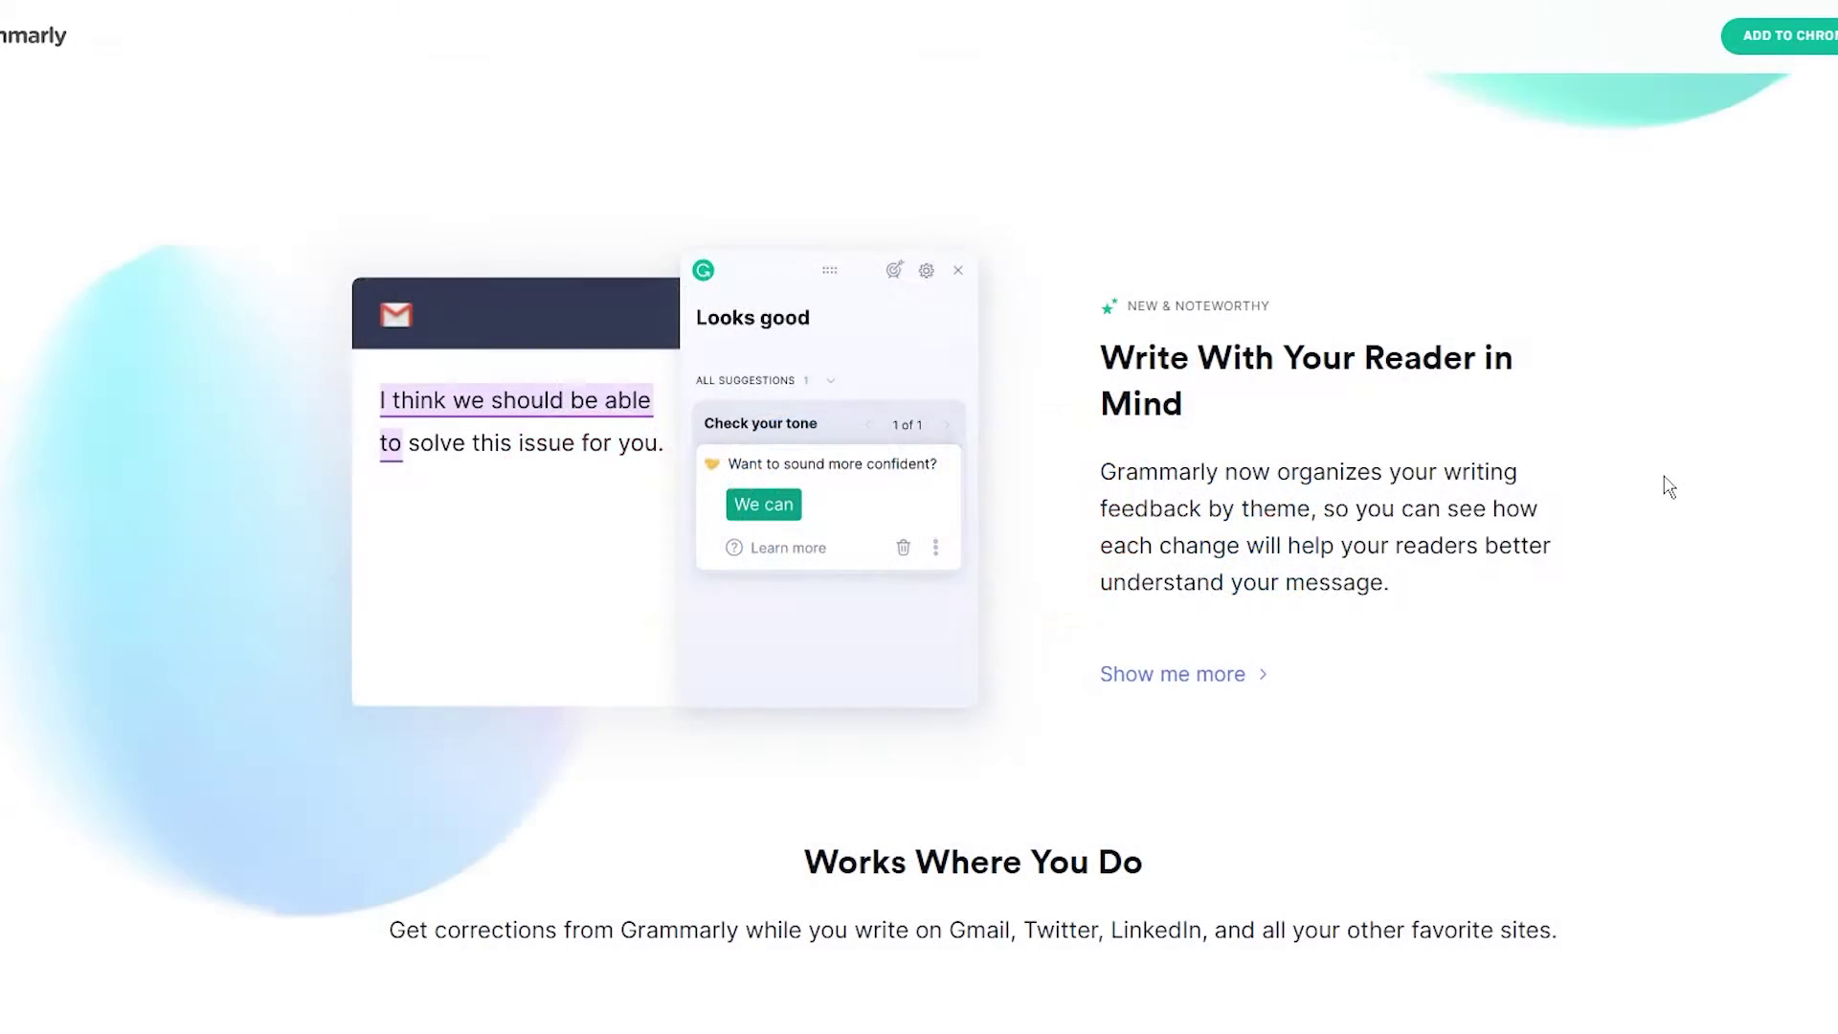
scroll(1667, 484, "down", 3)
scroll(1668, 488, "down", 4)
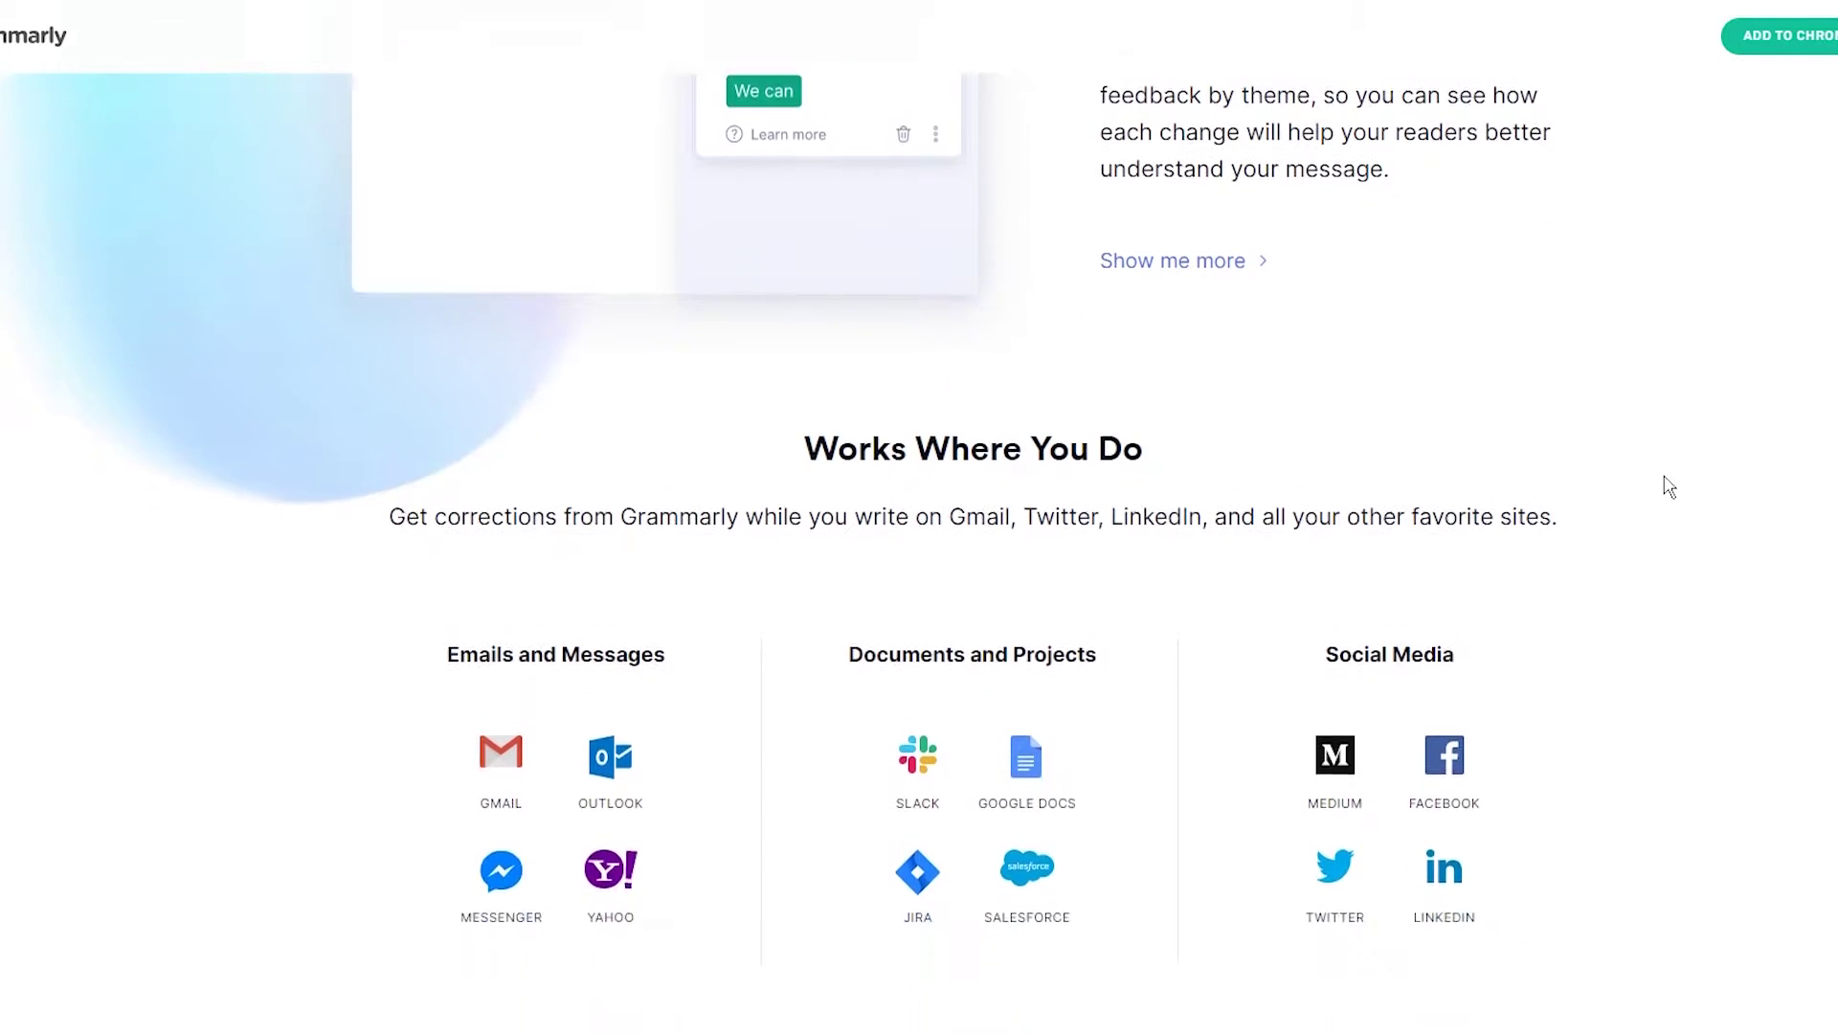
scroll(1669, 487, "down", 1)
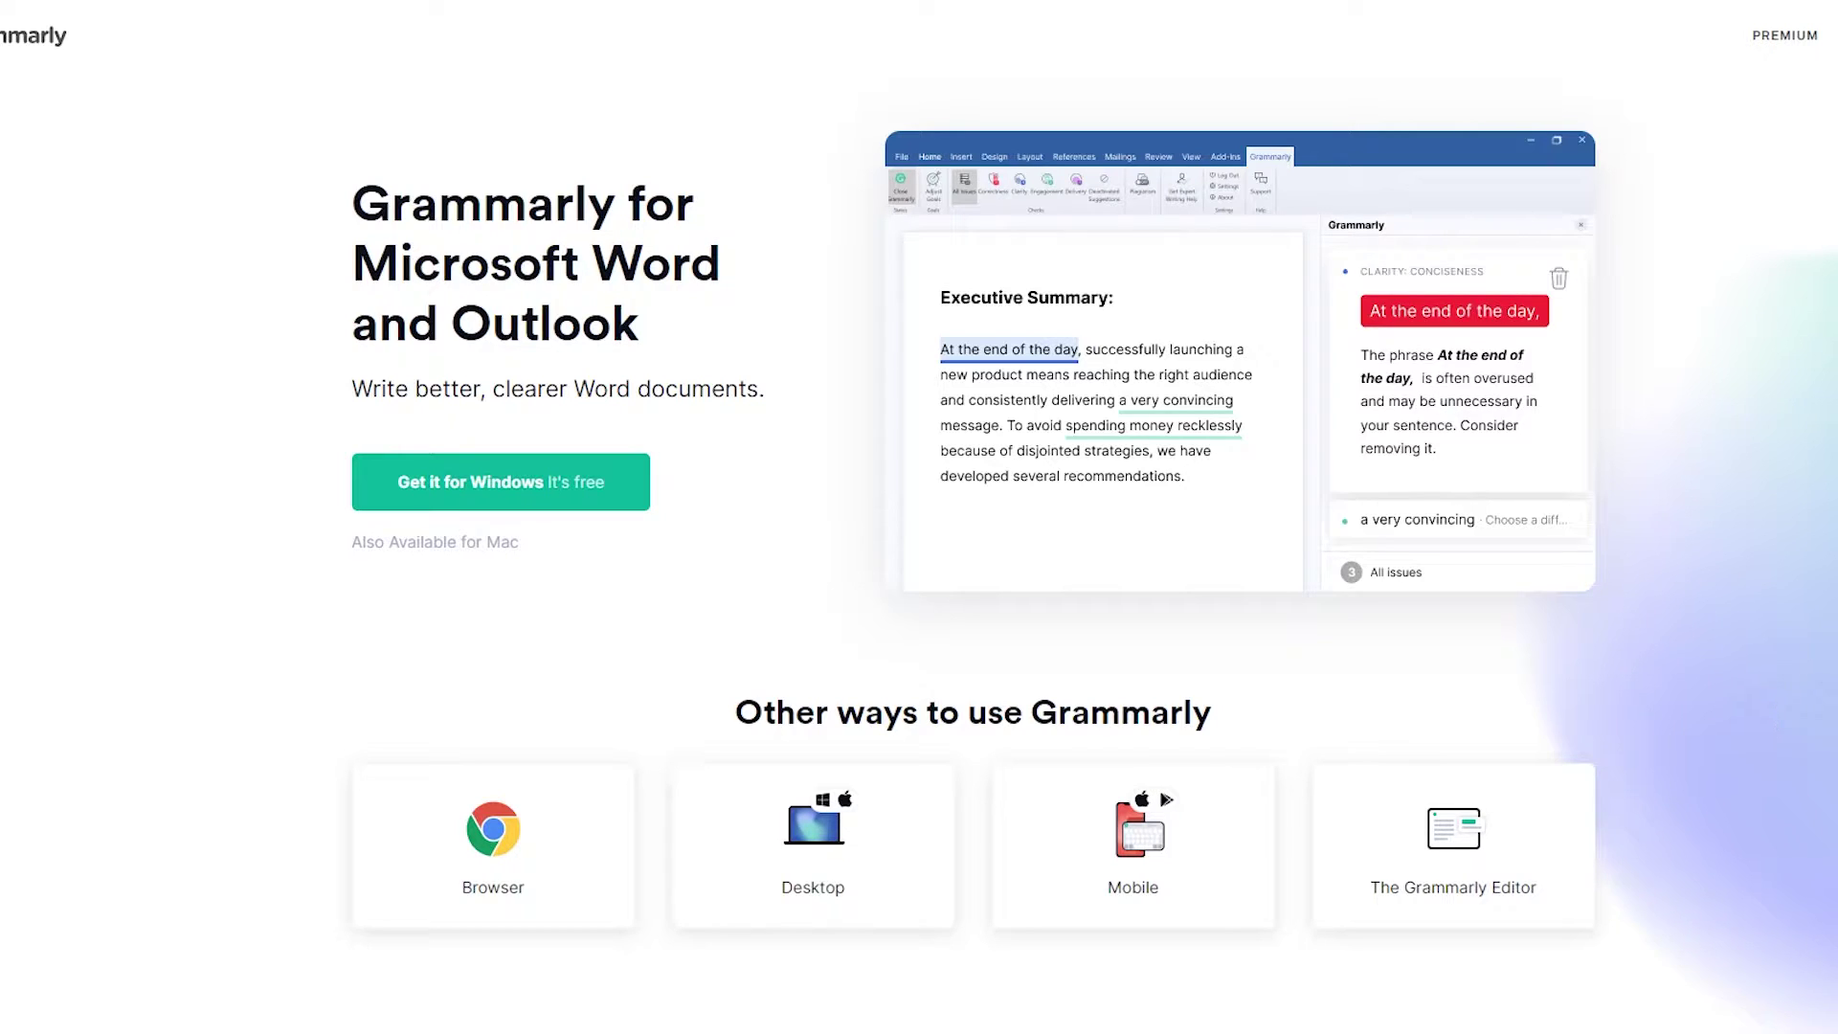
Open the Premium plans page and preview sample cards for Spelling, Grammar, Clarity, Word choice and Formality.
left_click(1786, 39)
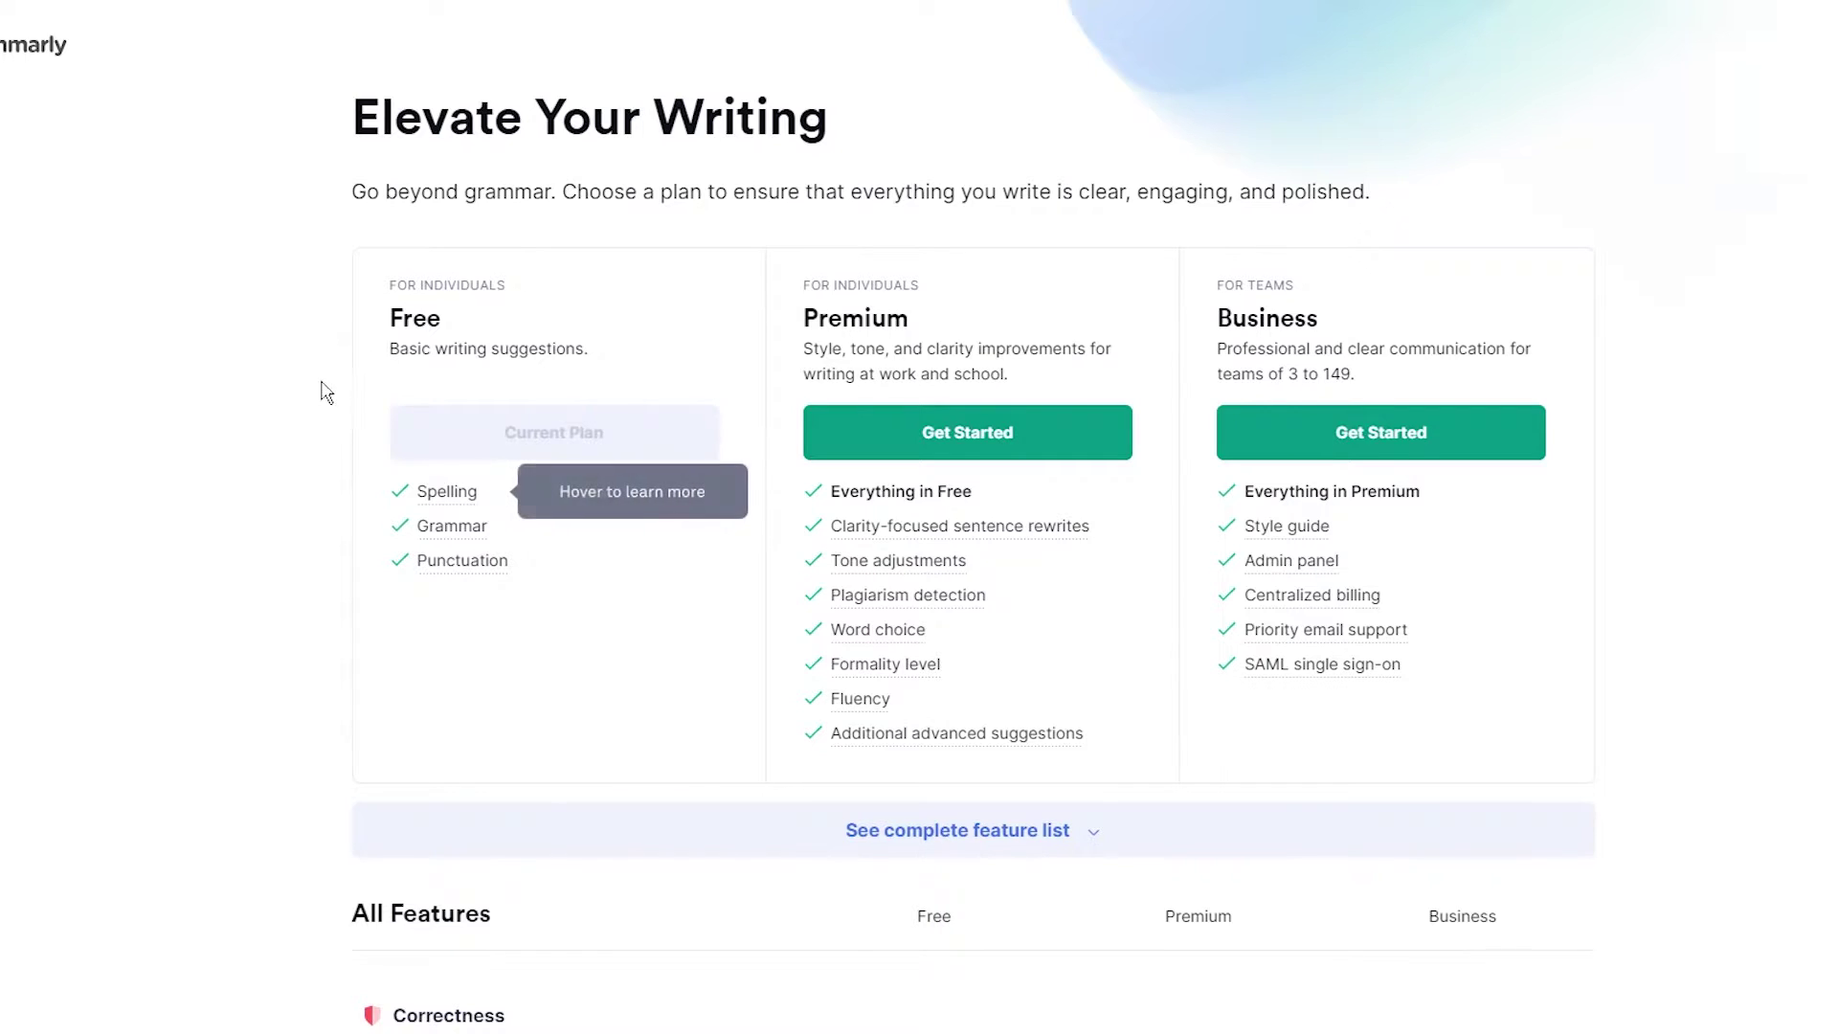
mouse_move(438, 498)
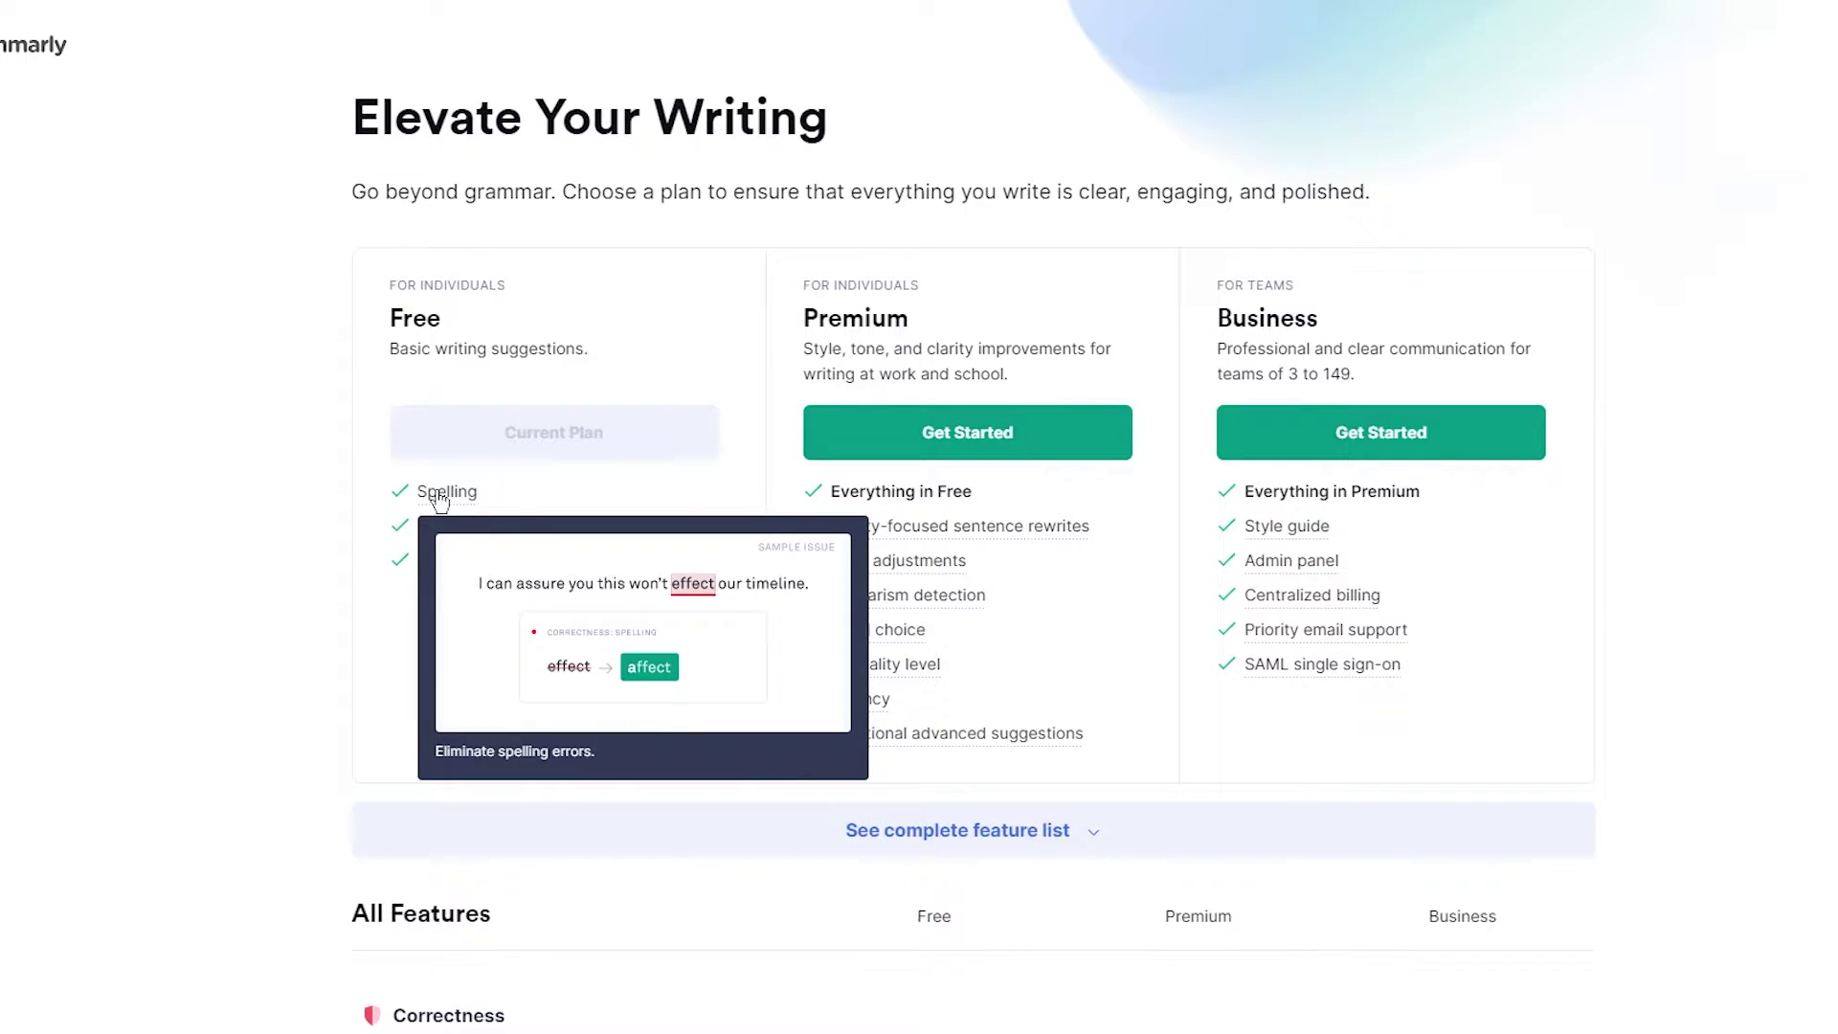
mouse_move(427, 534)
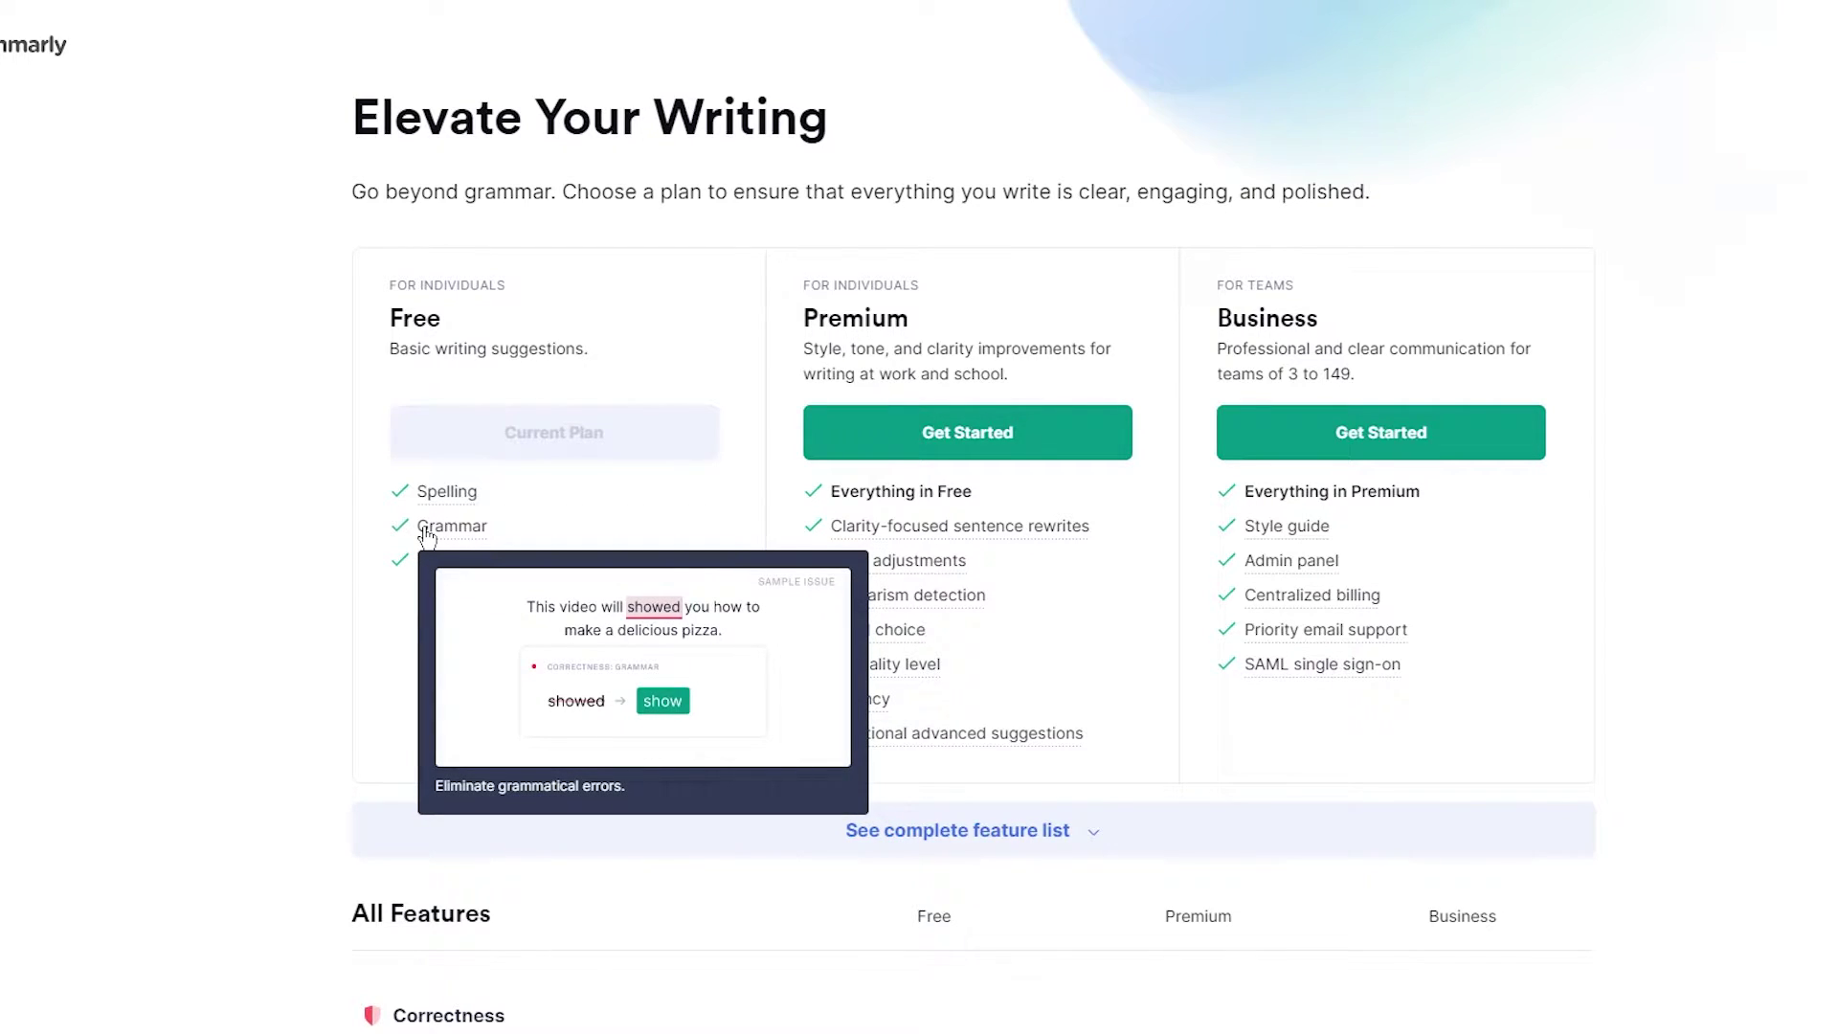
mouse_move(437, 565)
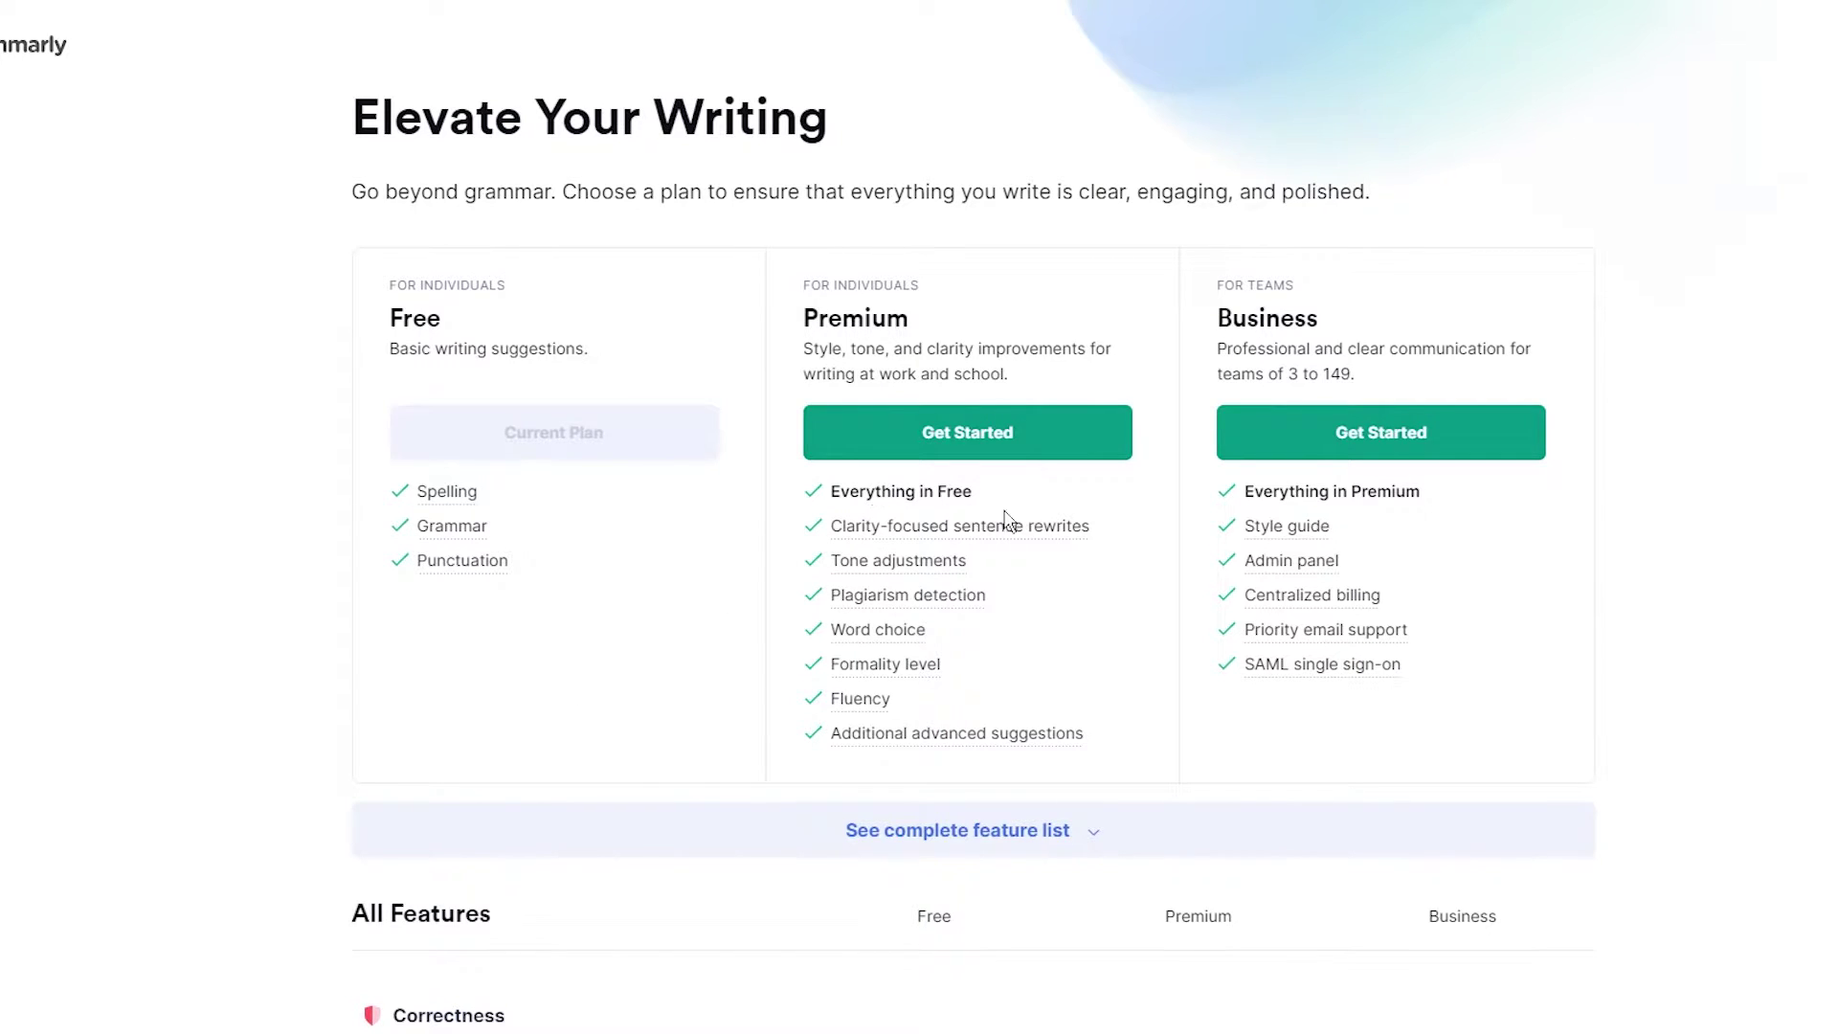
mouse_move(1034, 527)
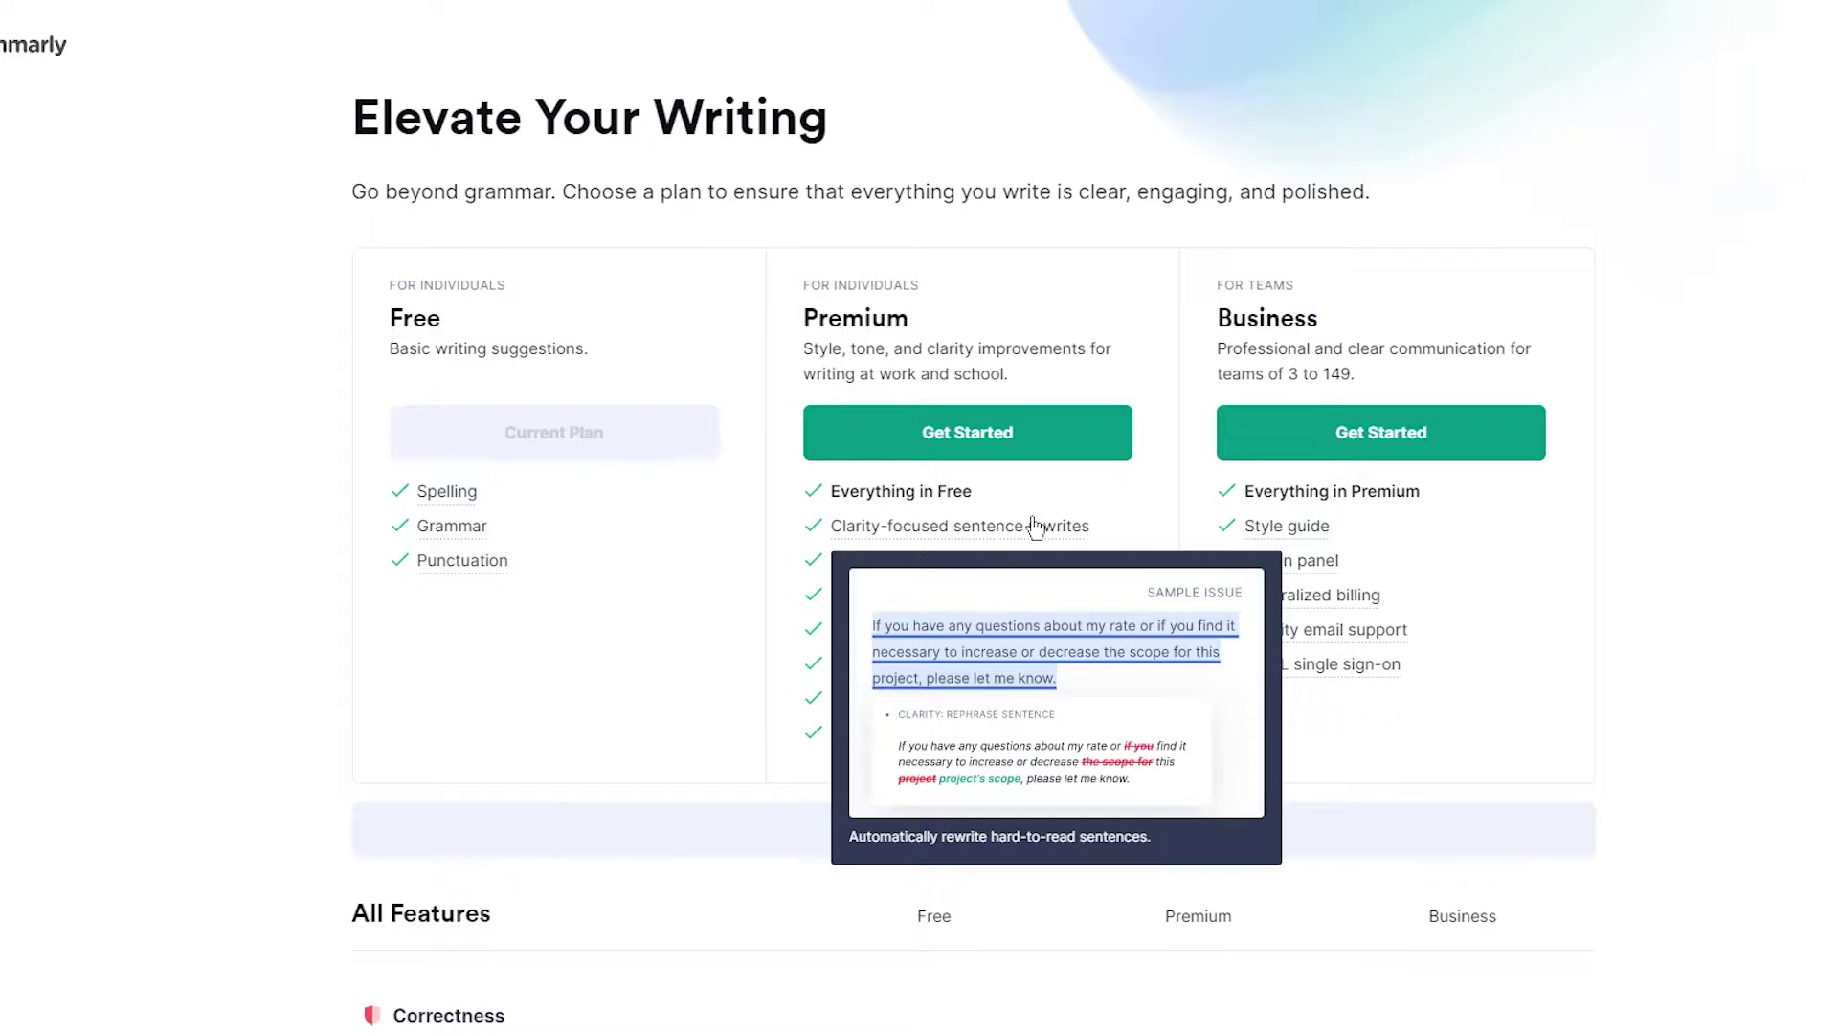
mouse_move(957, 570)
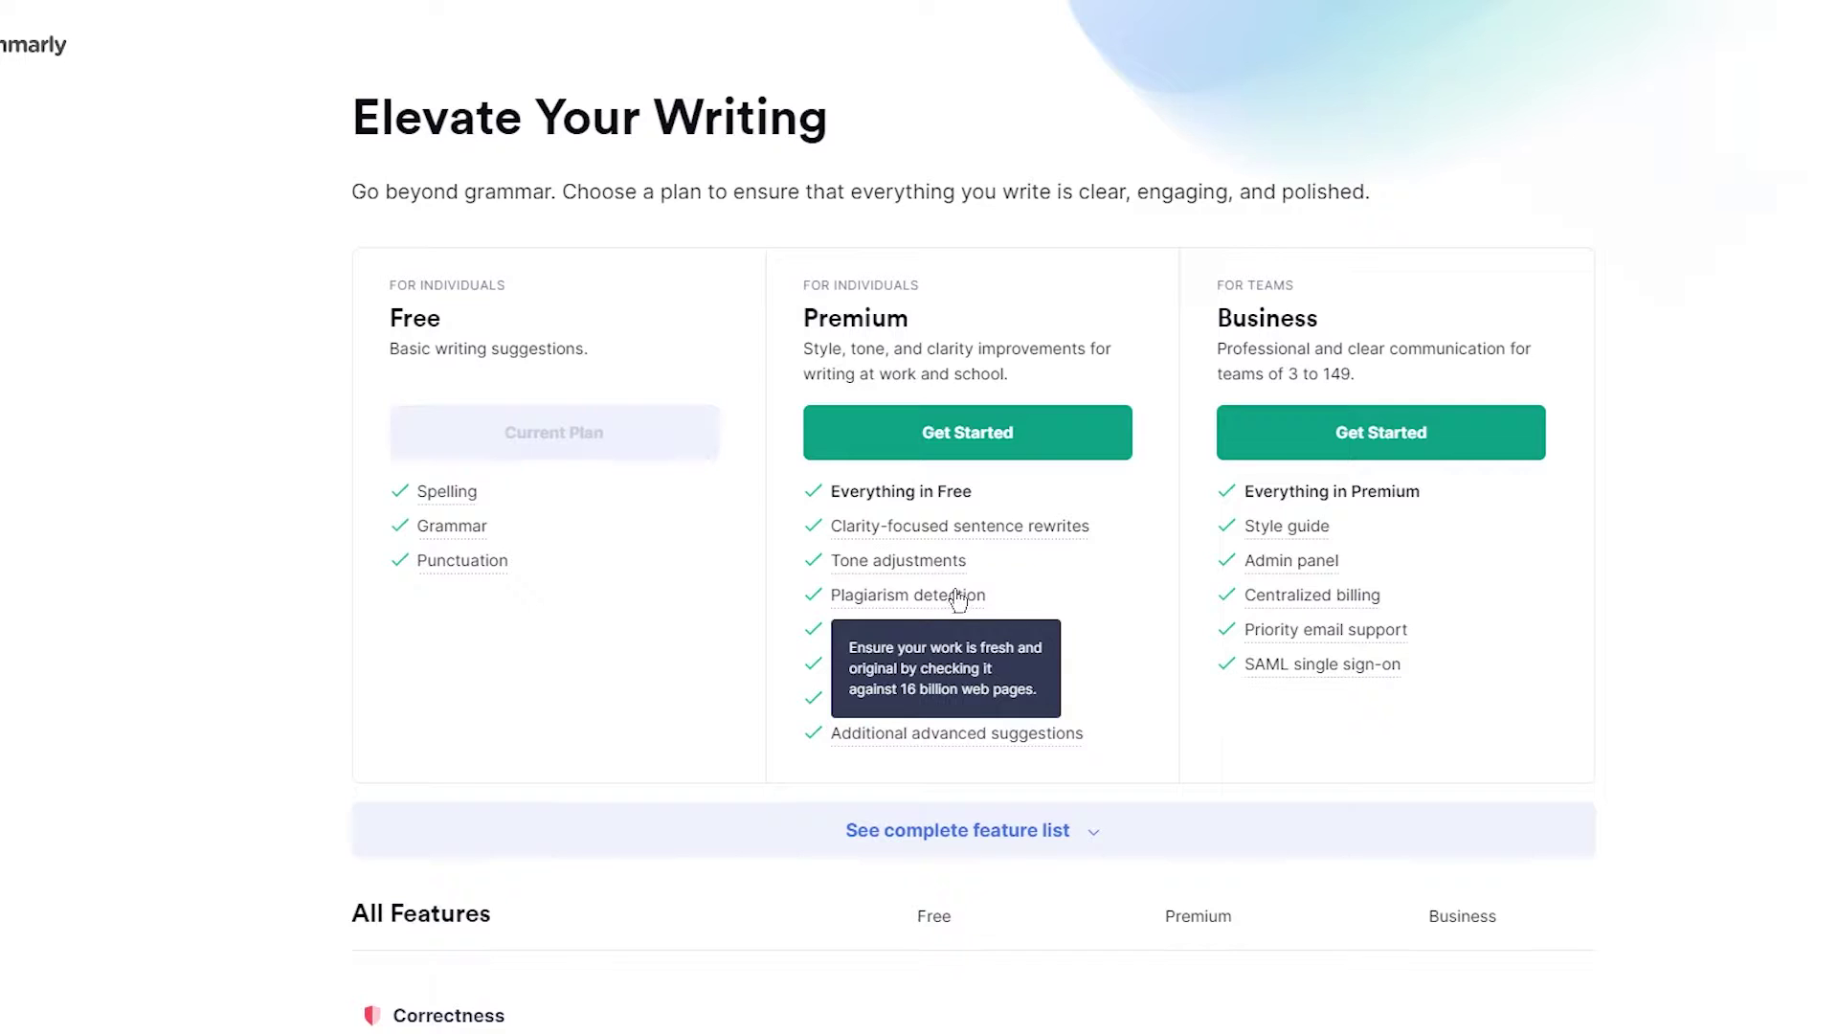
mouse_move(910, 634)
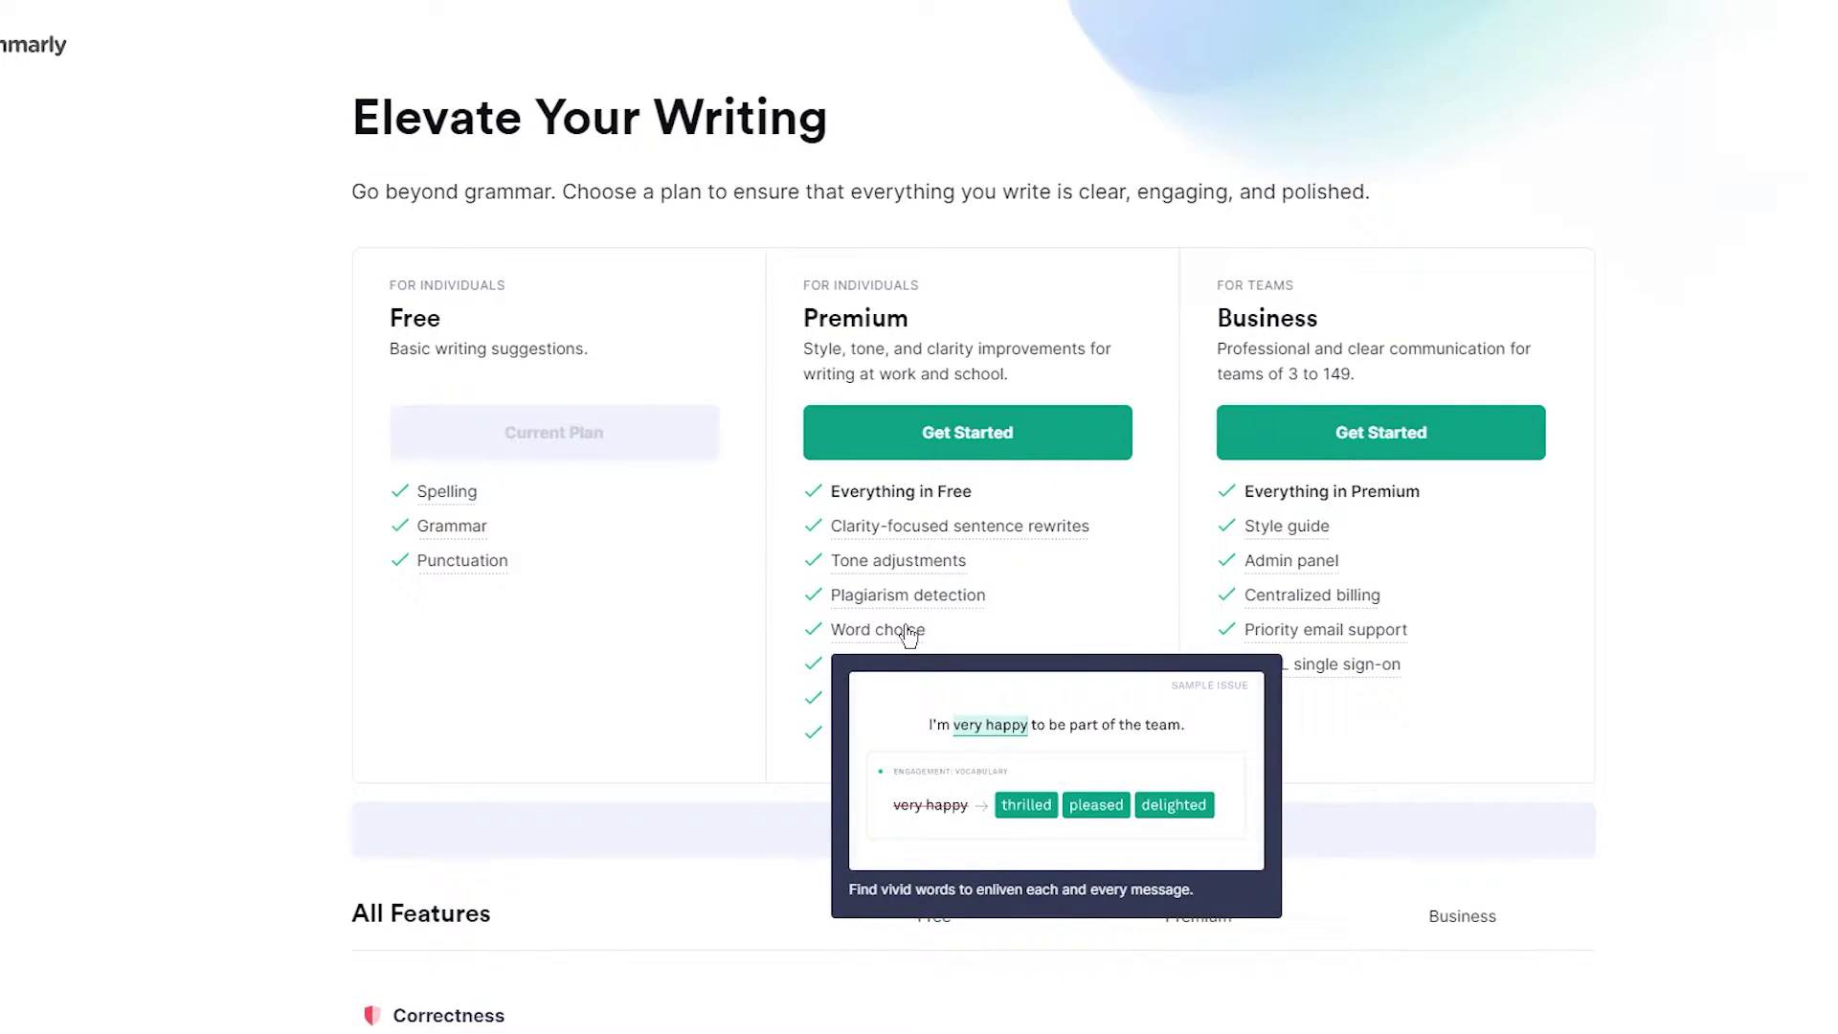
mouse_move(925, 669)
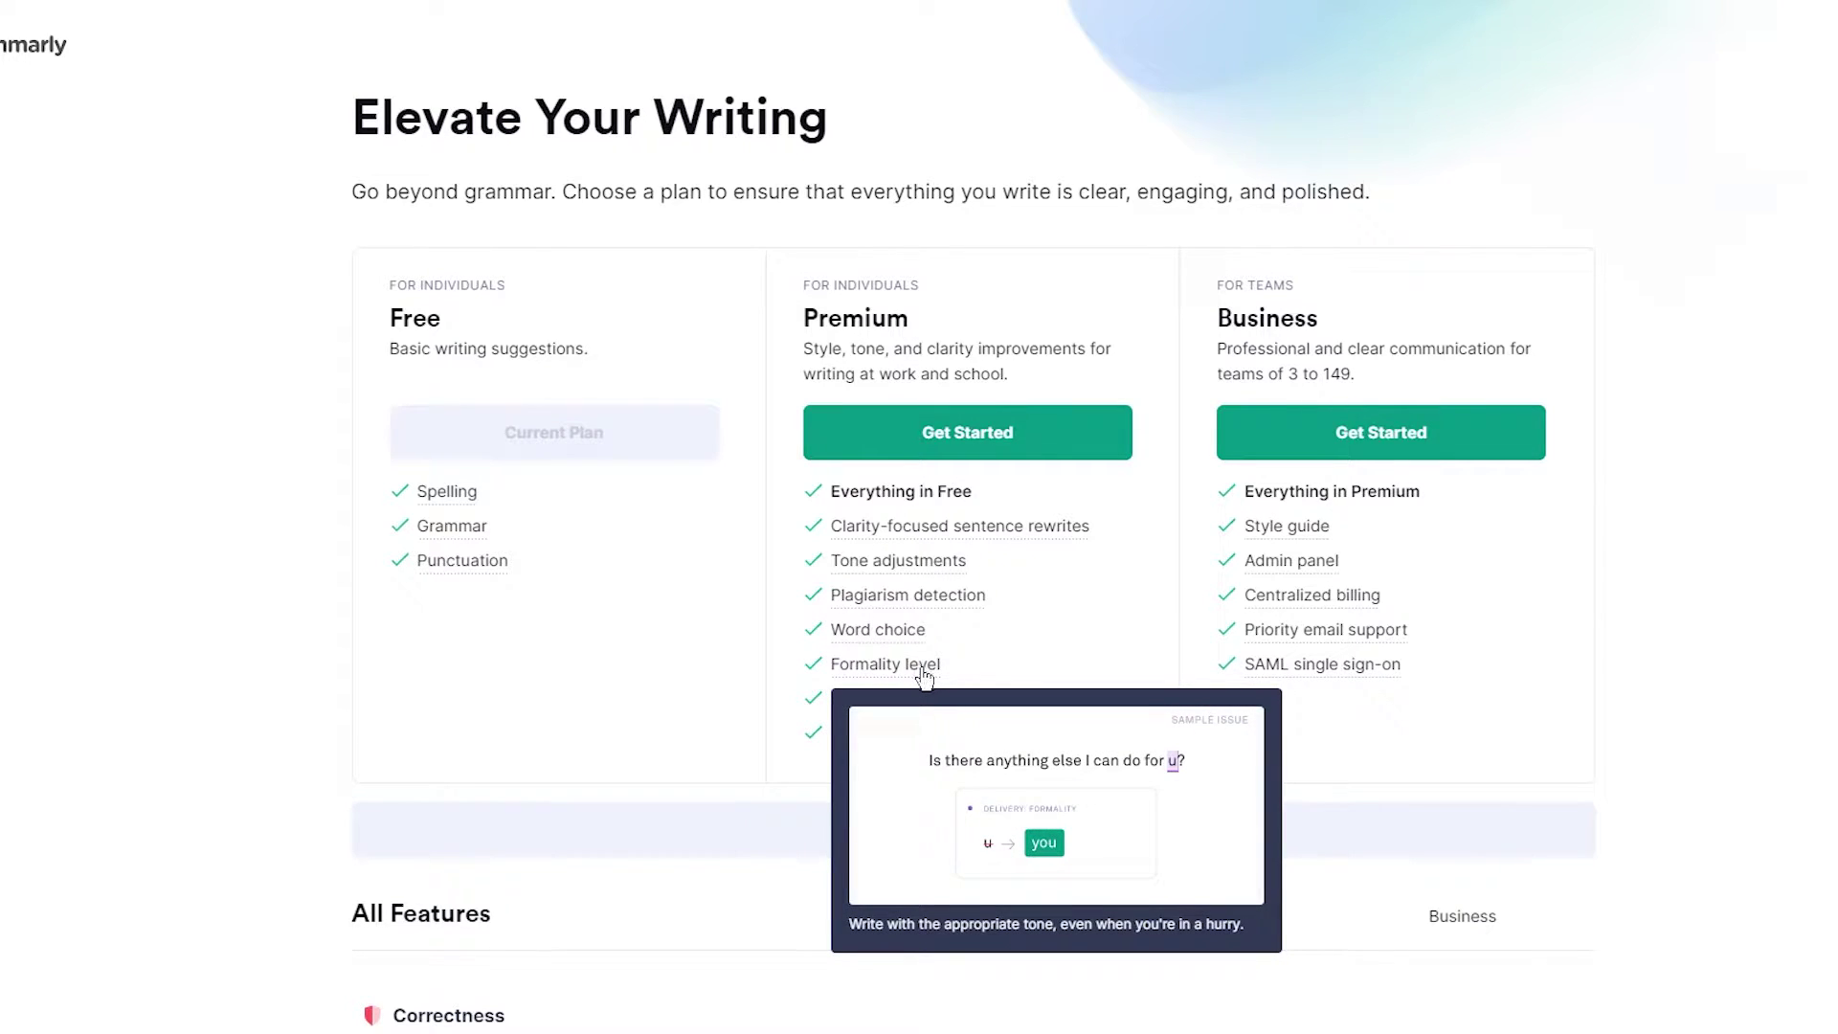
mouse_move(883, 716)
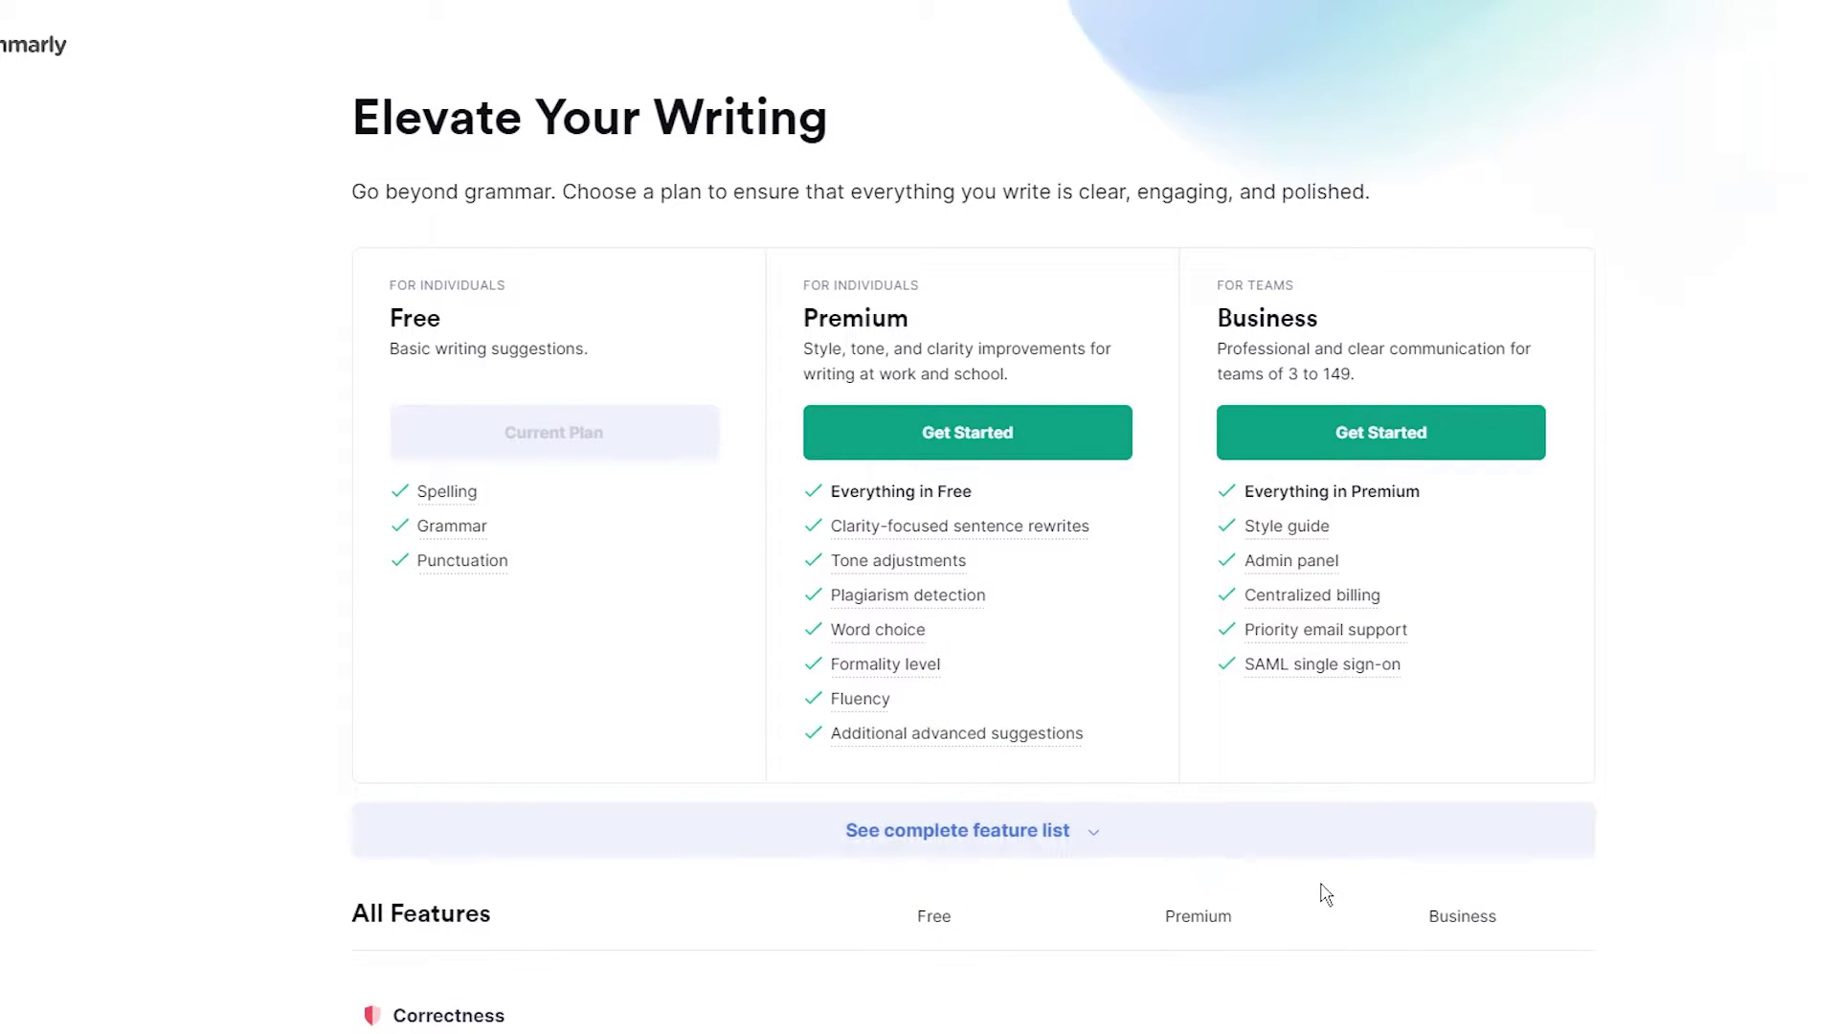
Scroll past the All Features table to the Premium $11.66 and Business $12.50 price summary.
scroll(1326, 895, "down", 1)
scroll(1326, 899, "down", 3)
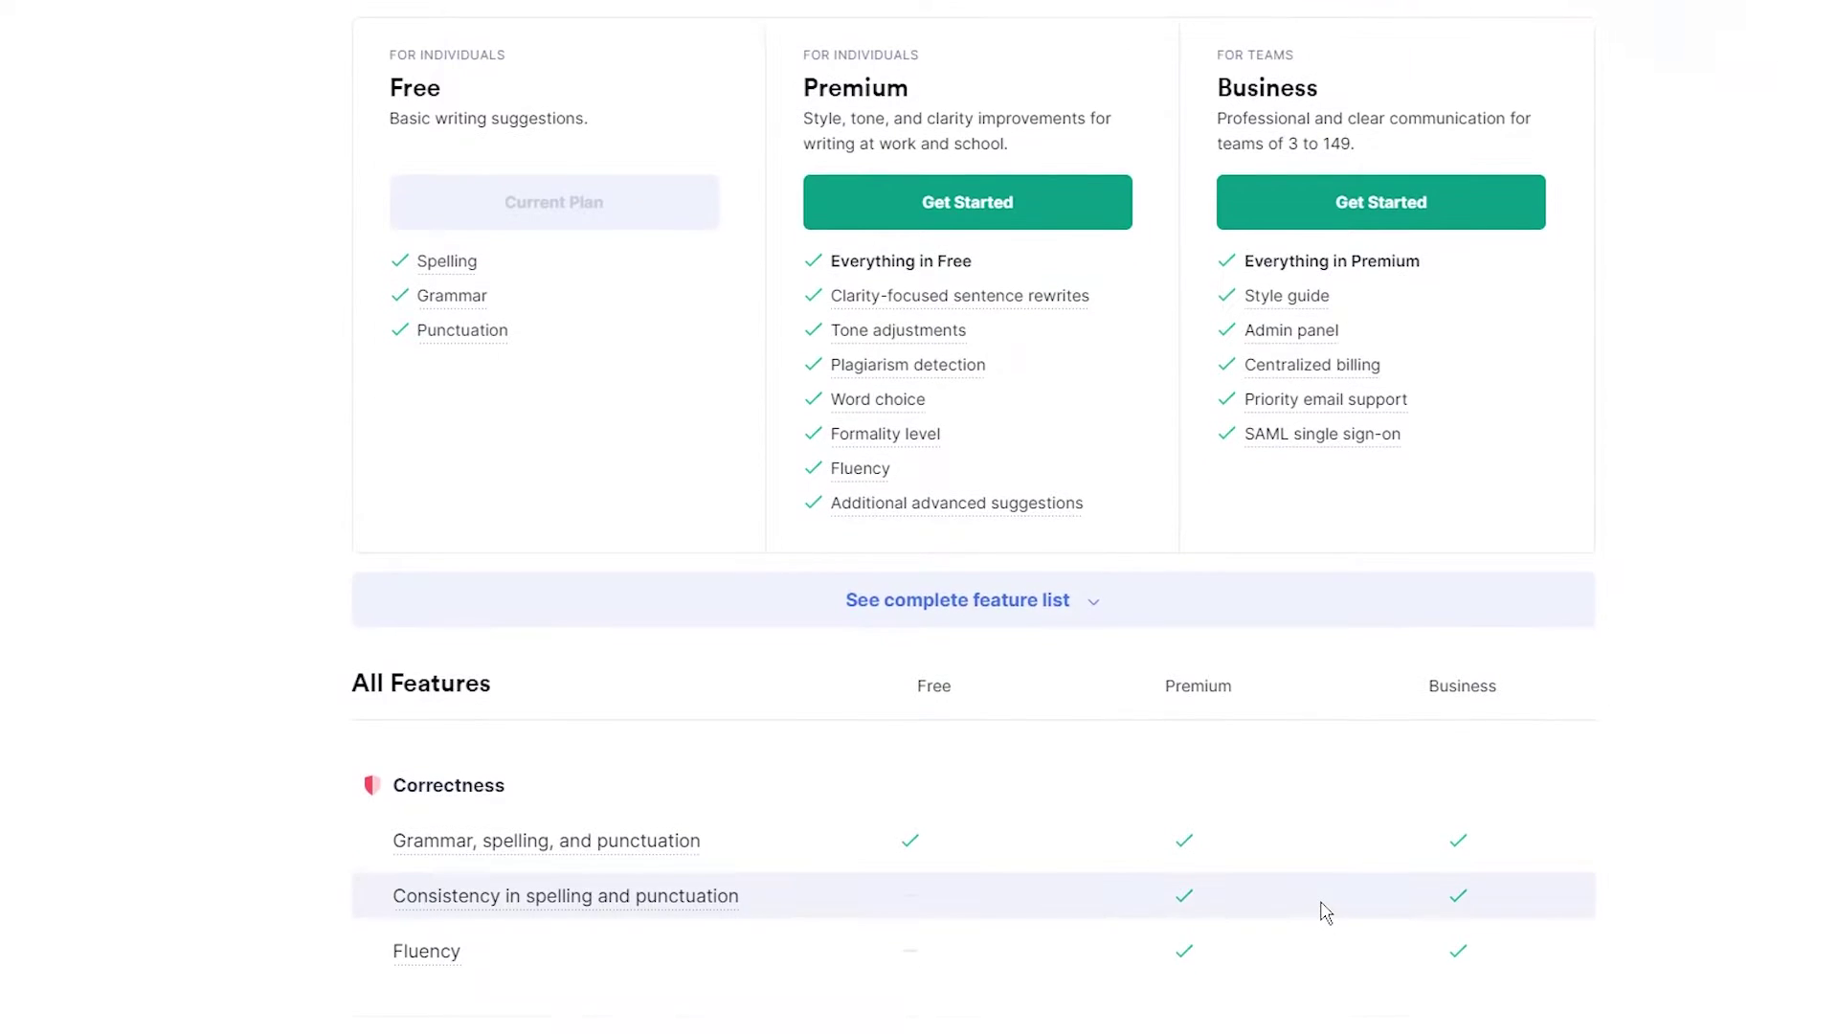
scroll(1326, 912, "down", 2)
scroll(1331, 914, "down", 2)
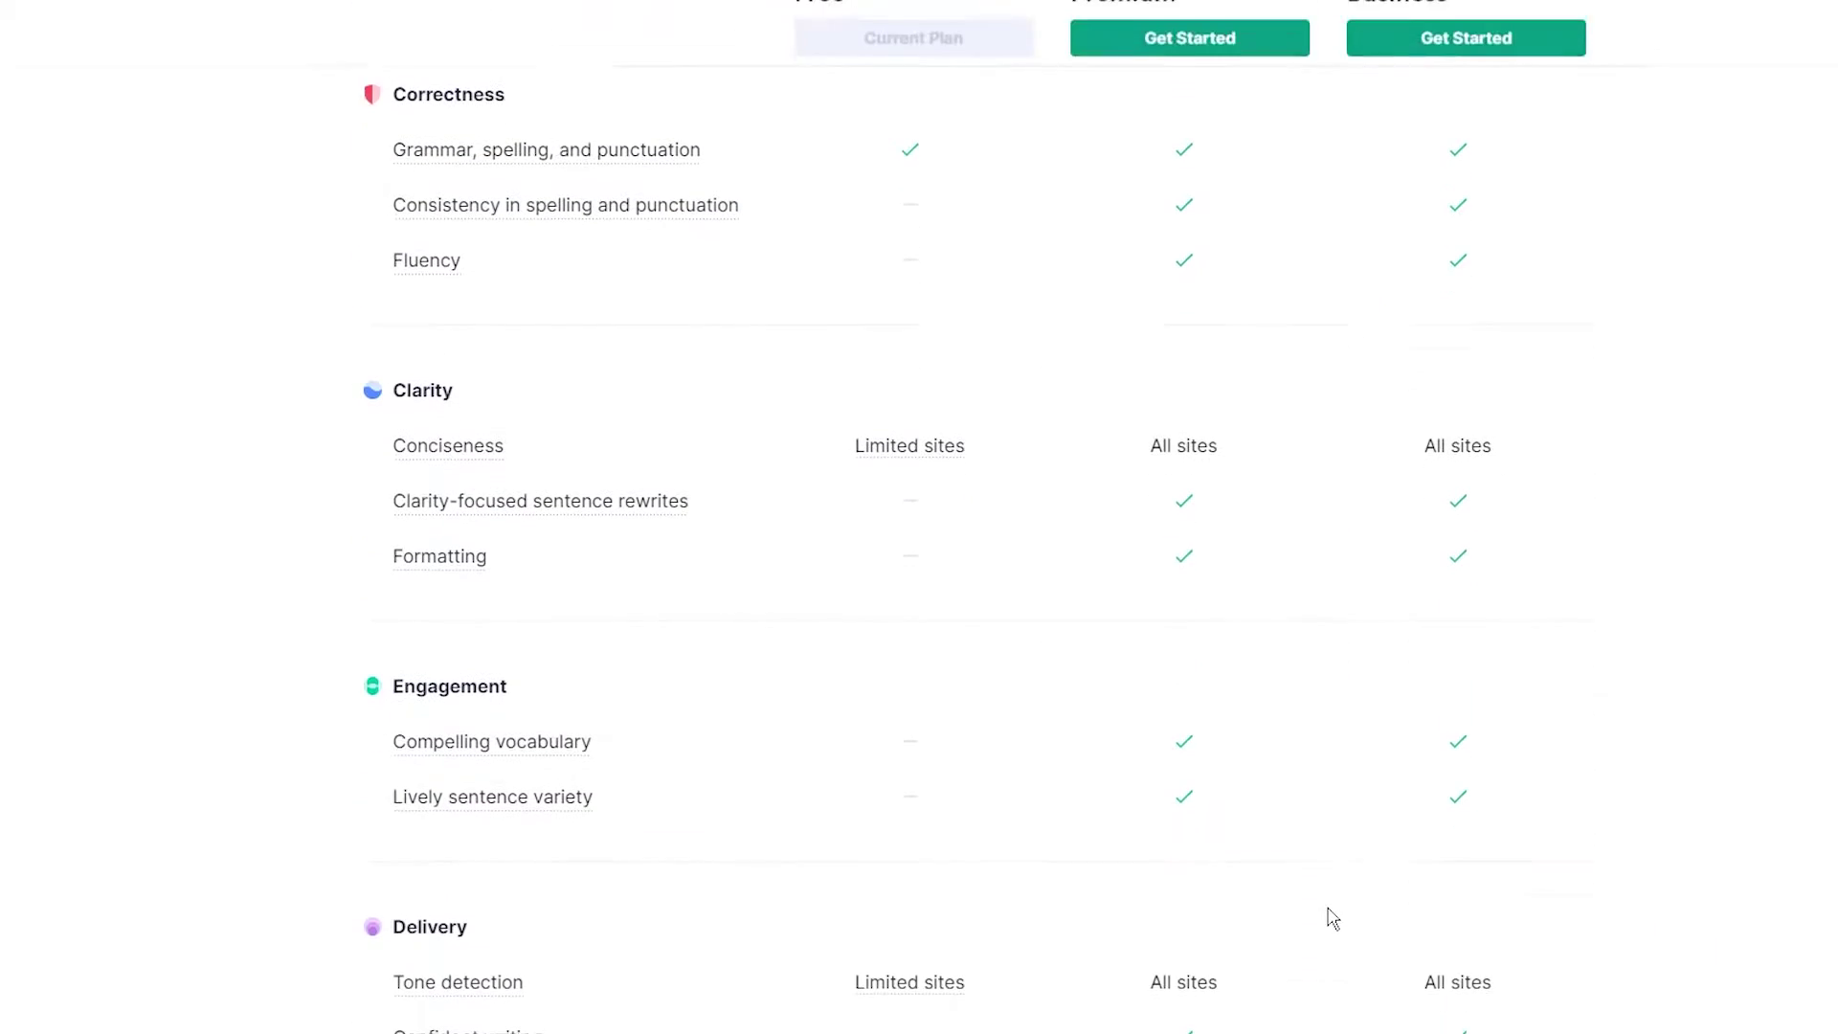
scroll(1333, 917, "up", 1)
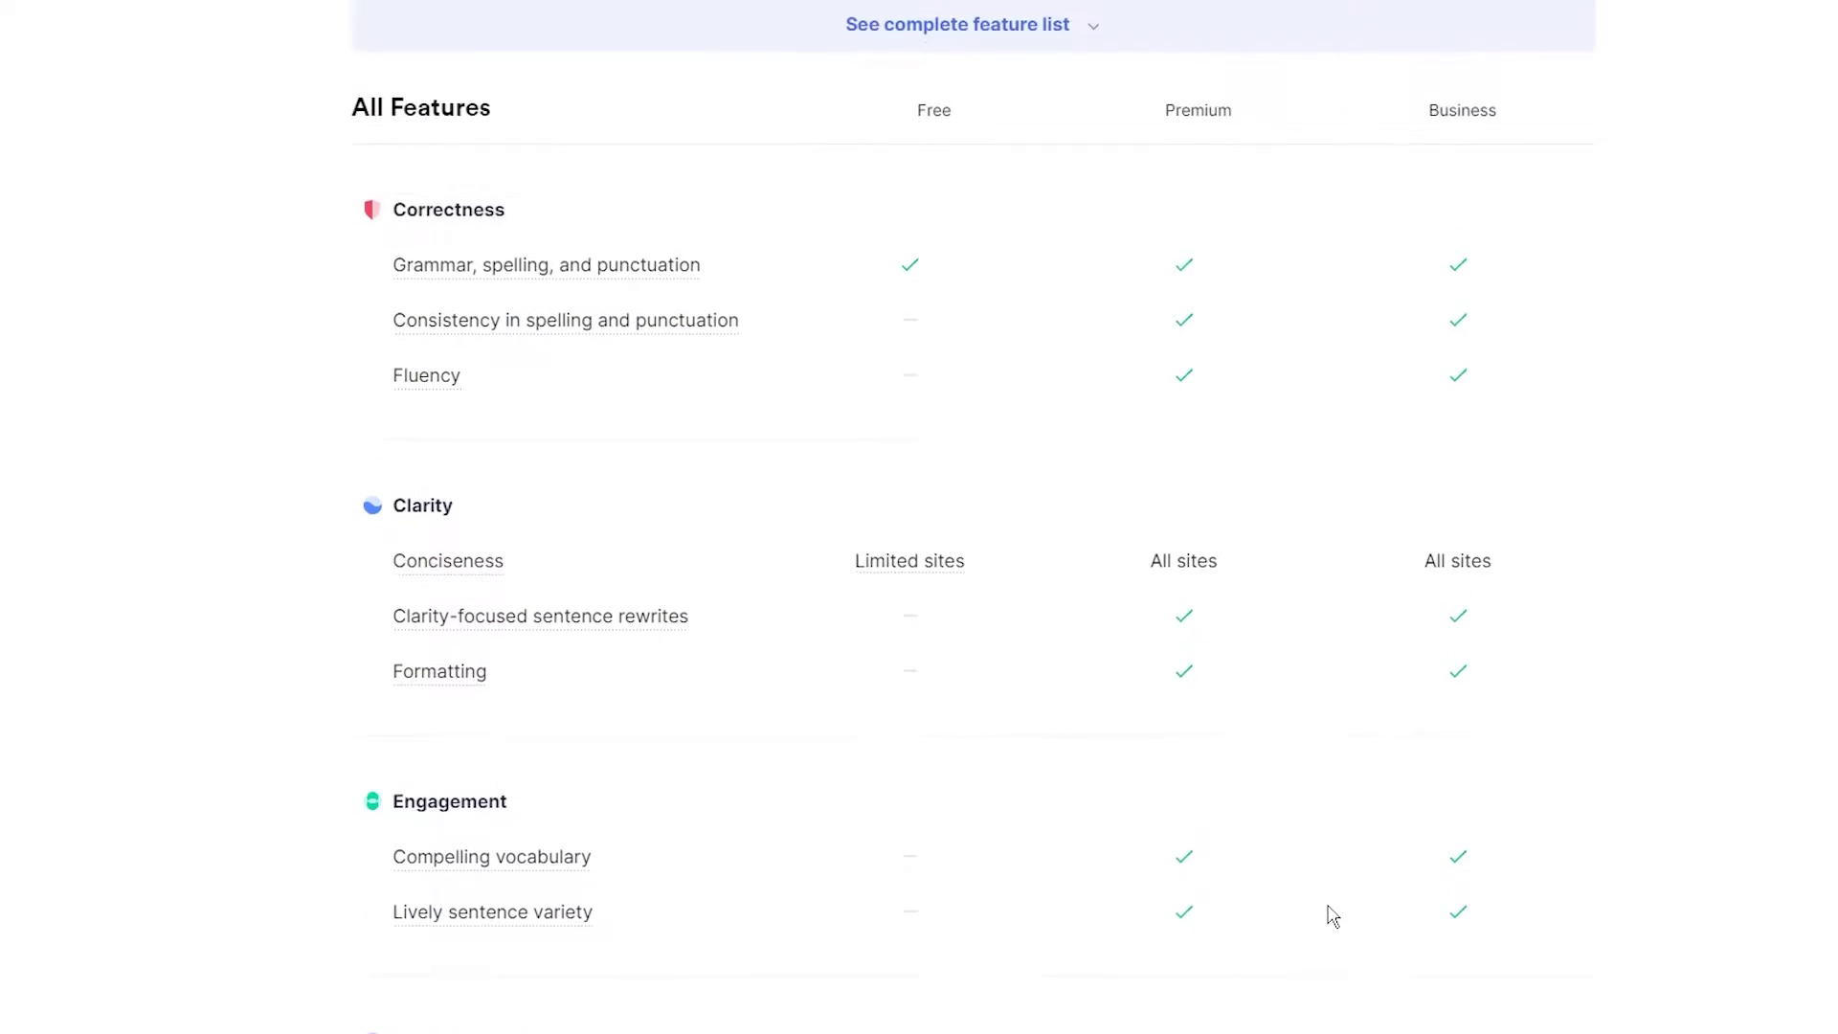
scroll(1331, 915, "down", 1)
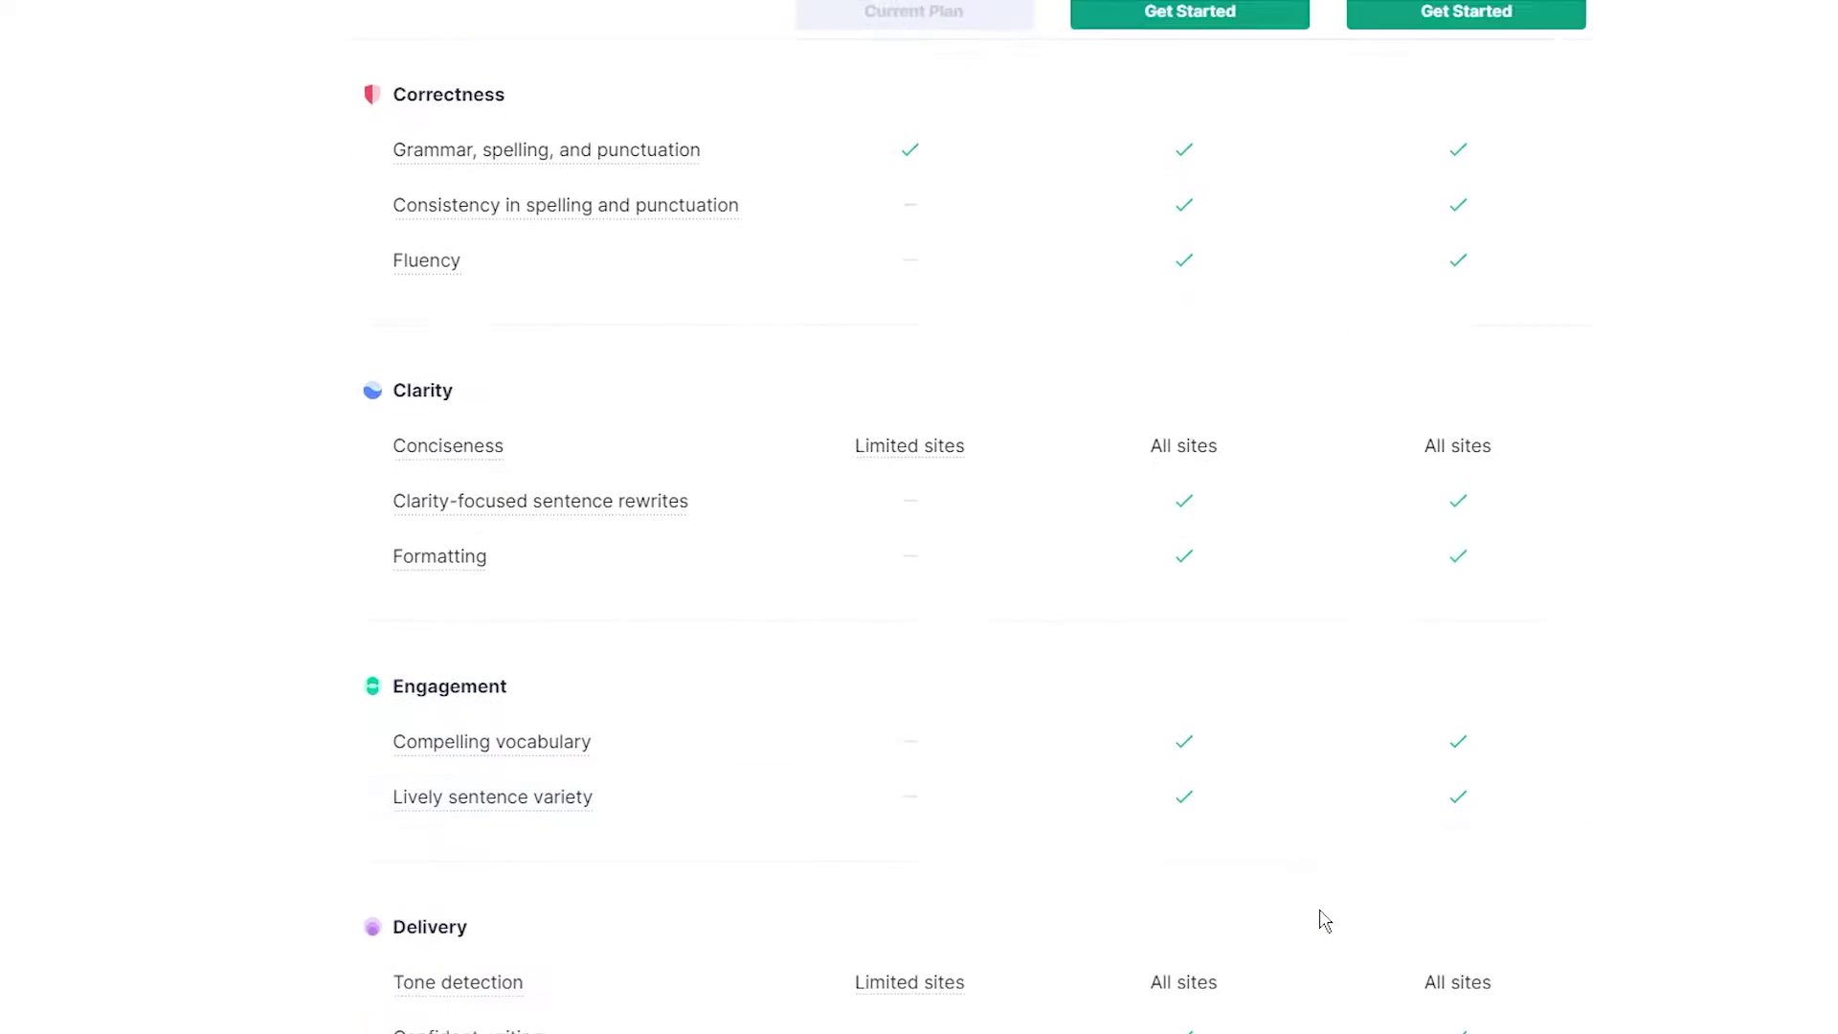
scroll(1320, 919, "down", 1)
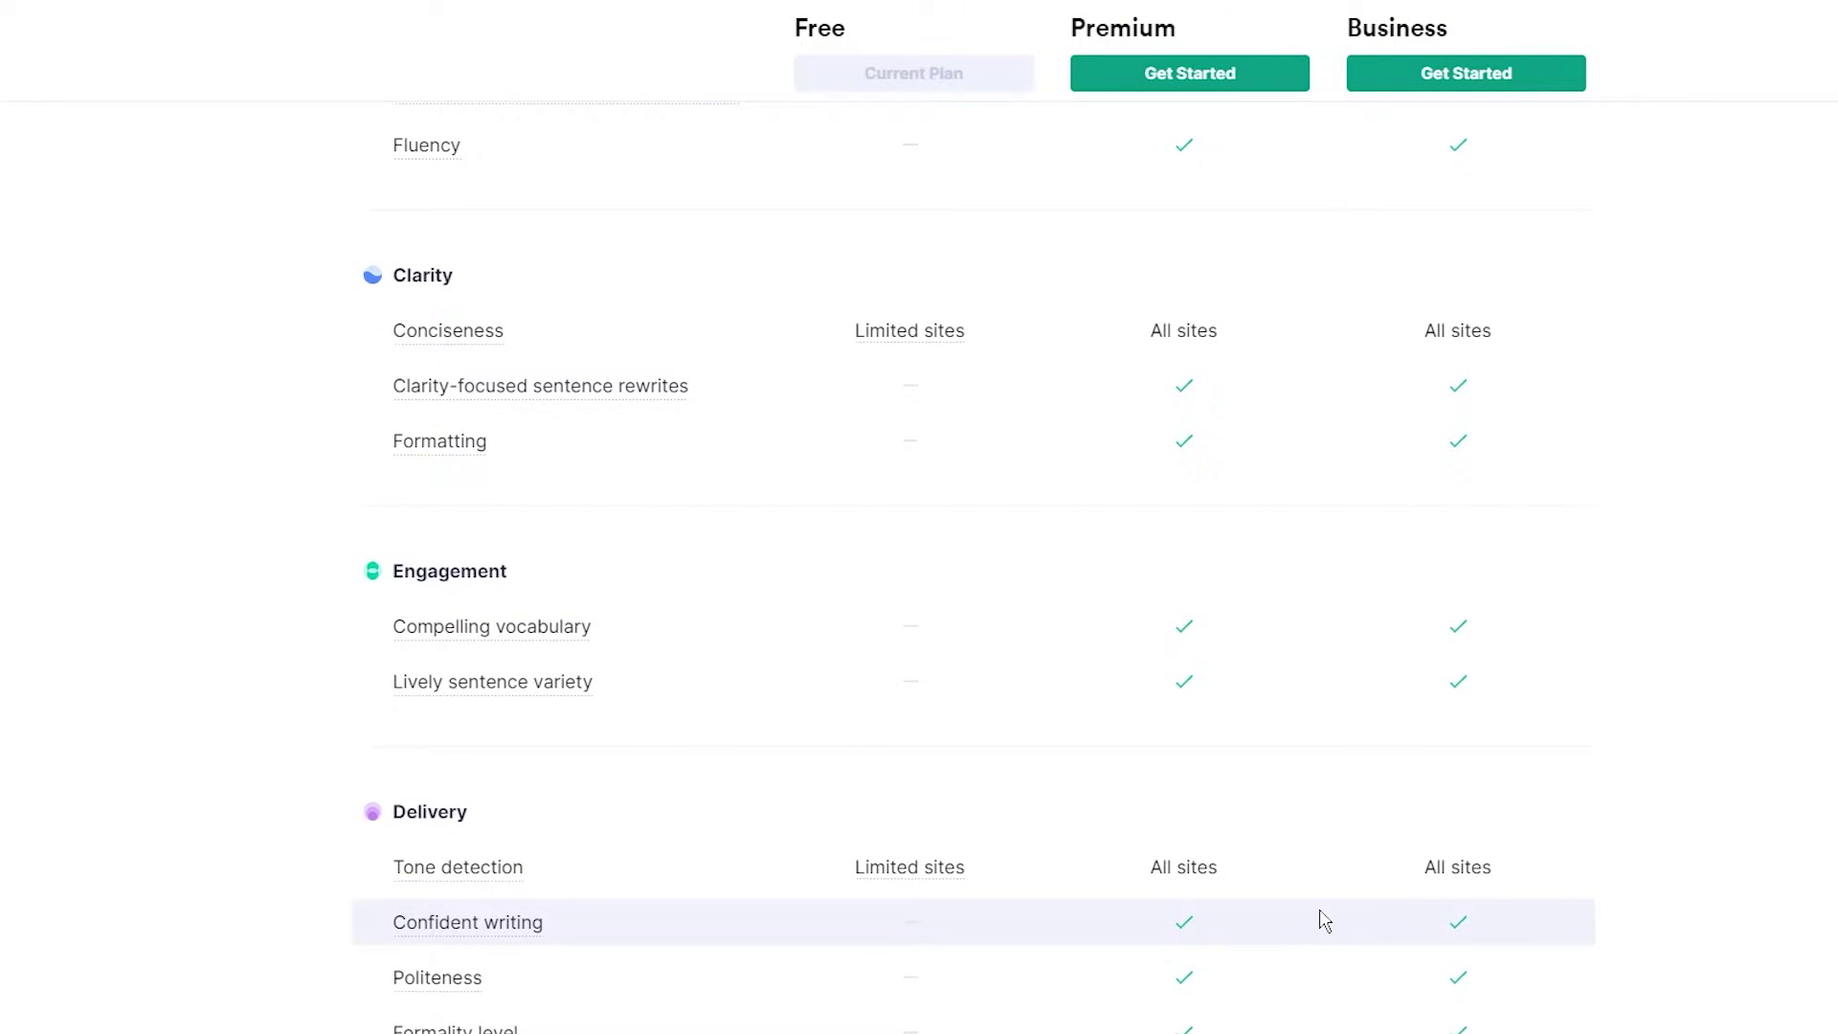
scroll(1325, 921, "down", 1)
scroll(1325, 921, "down", 1)
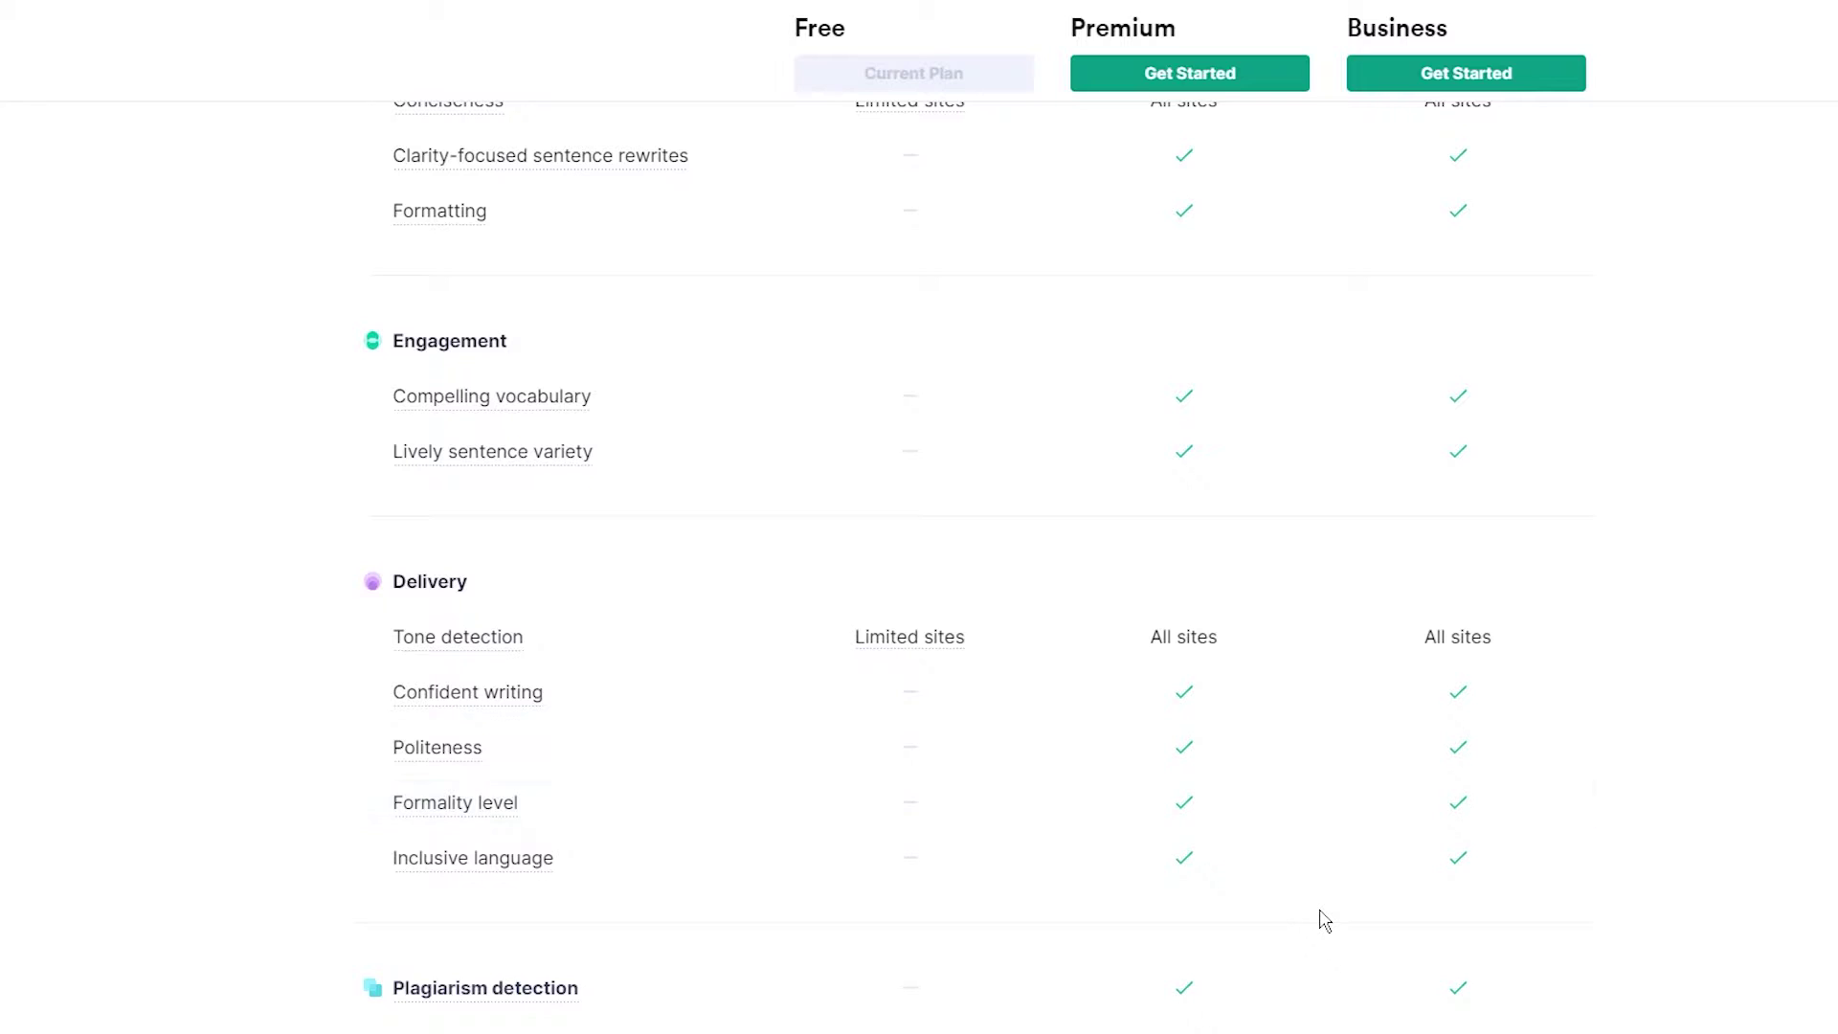
scroll(1324, 921, "down", 1)
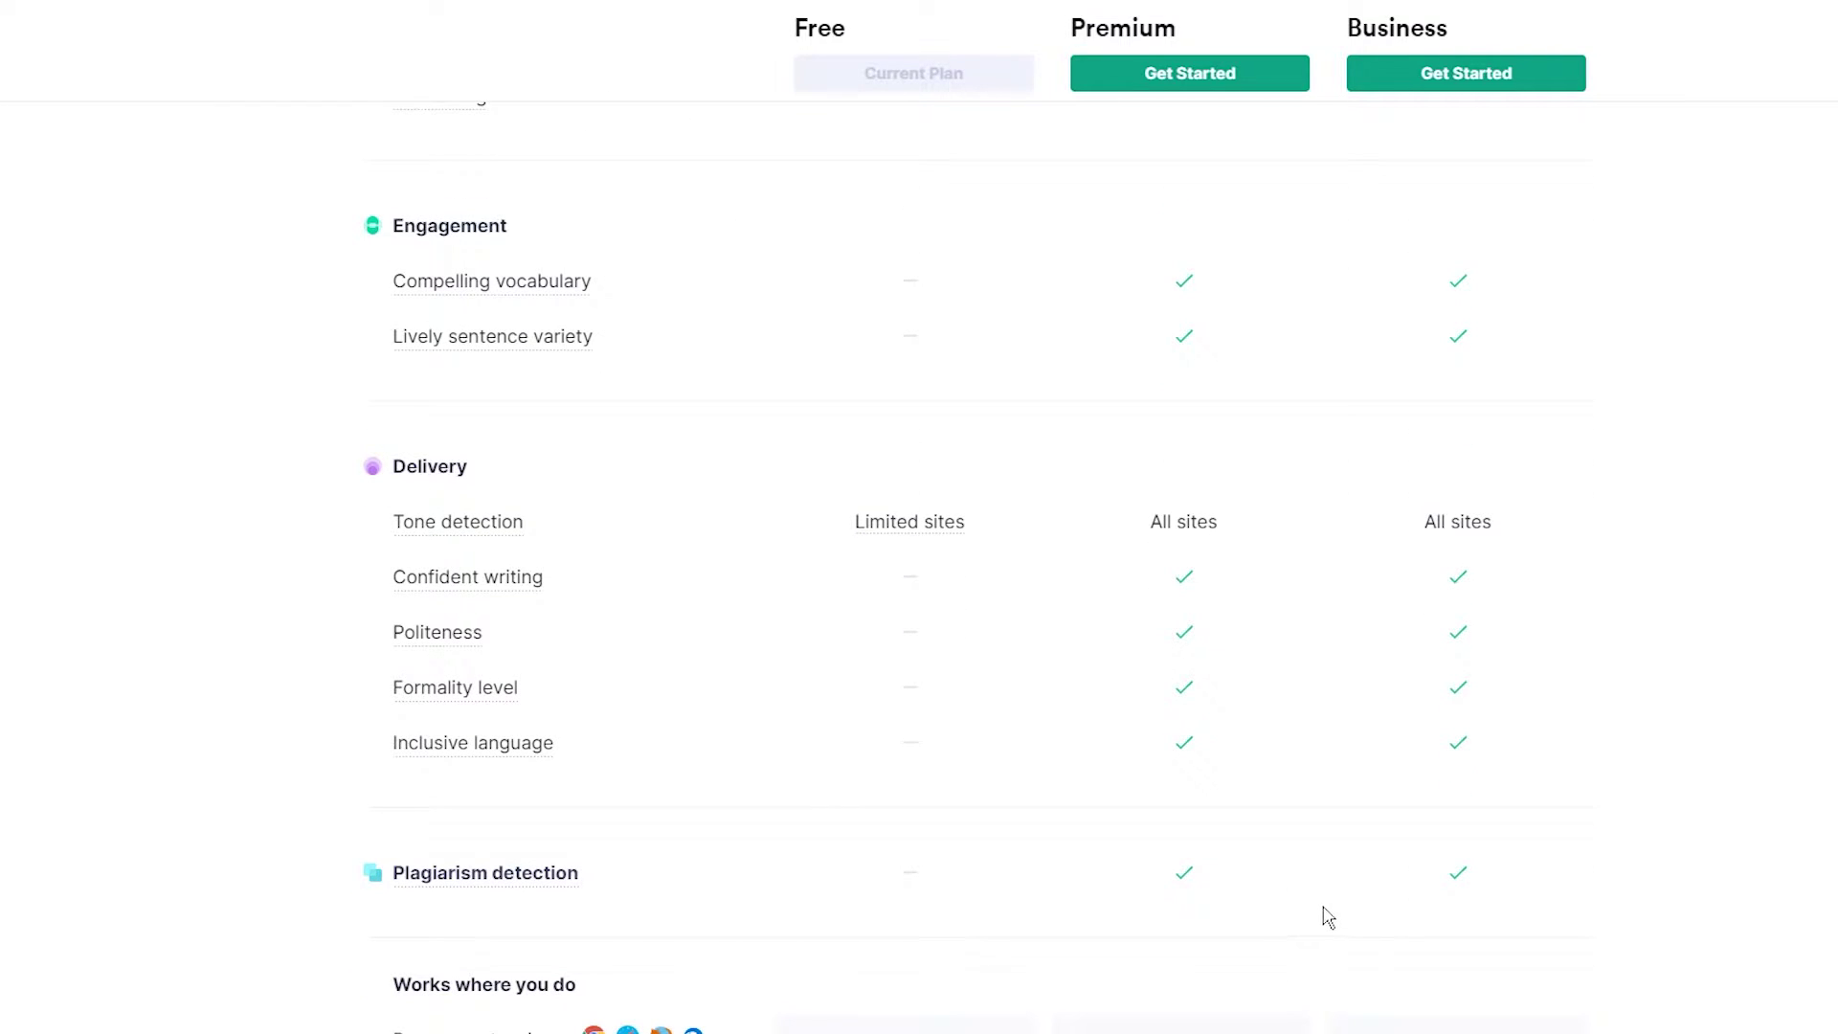
scroll(1329, 917, "down", 2)
scroll(1329, 917, "down", 2)
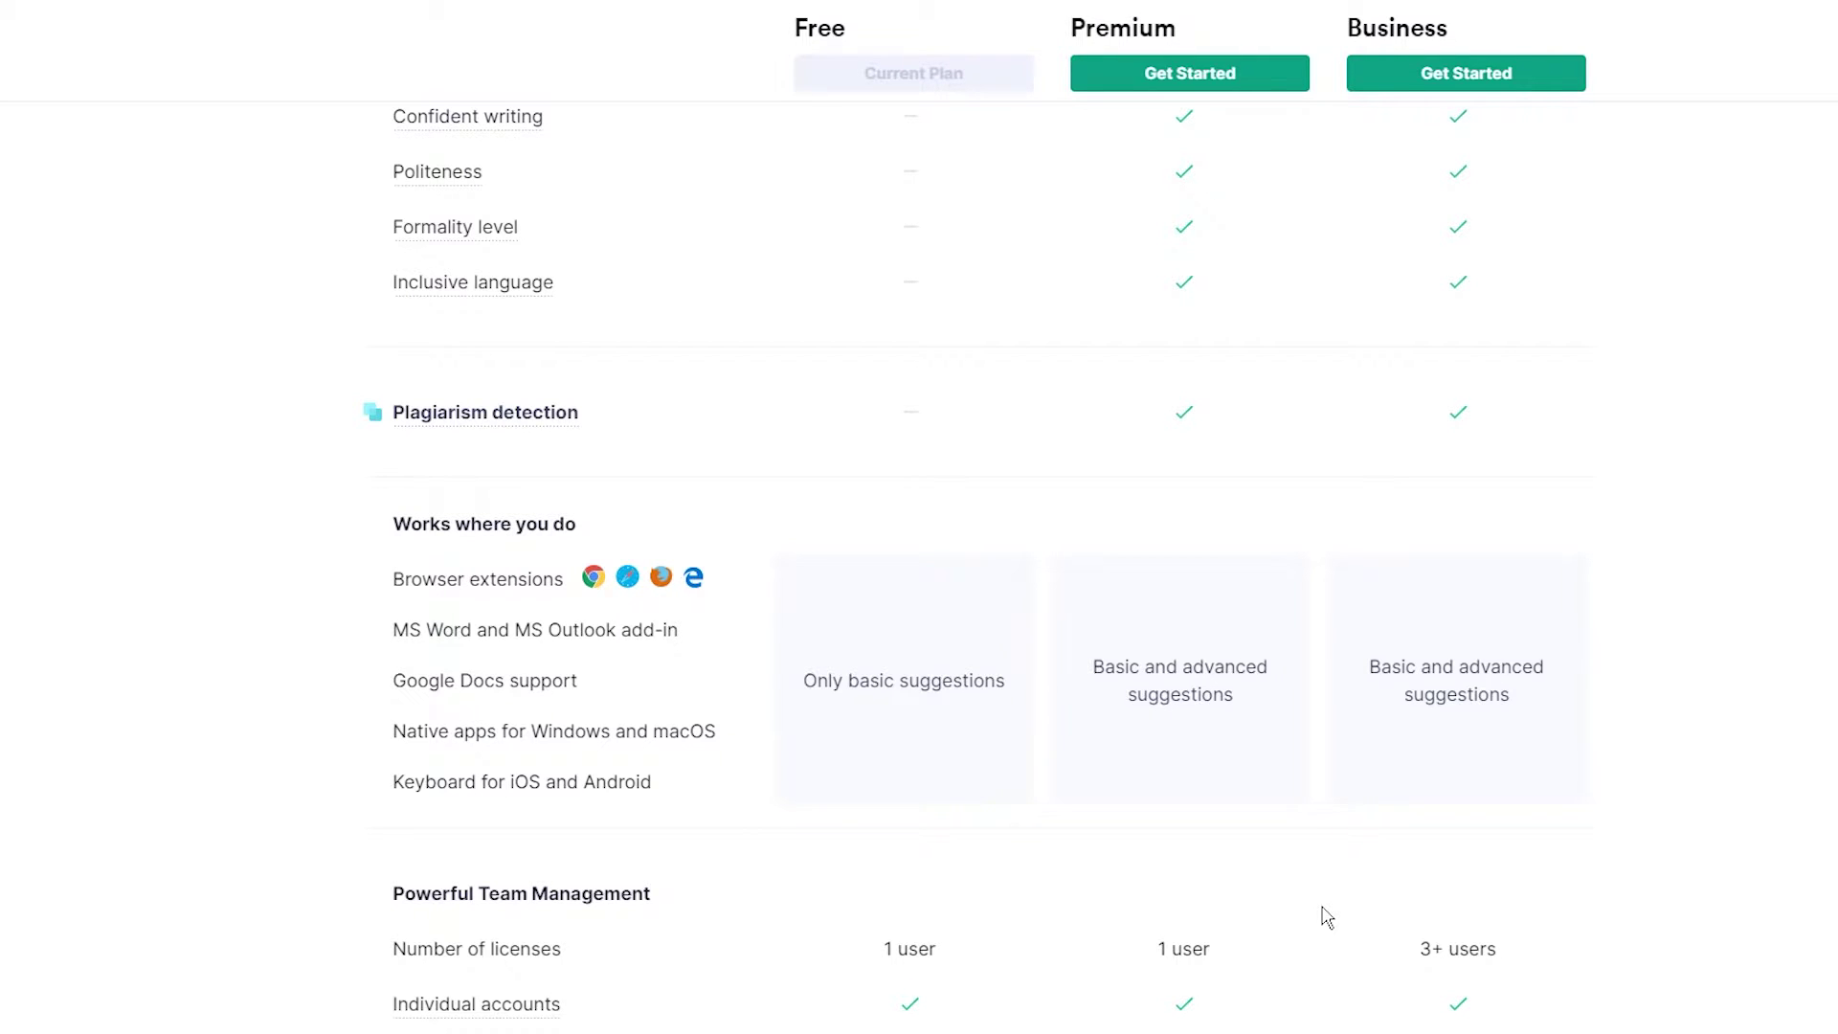
scroll(1320, 917, "down", 1)
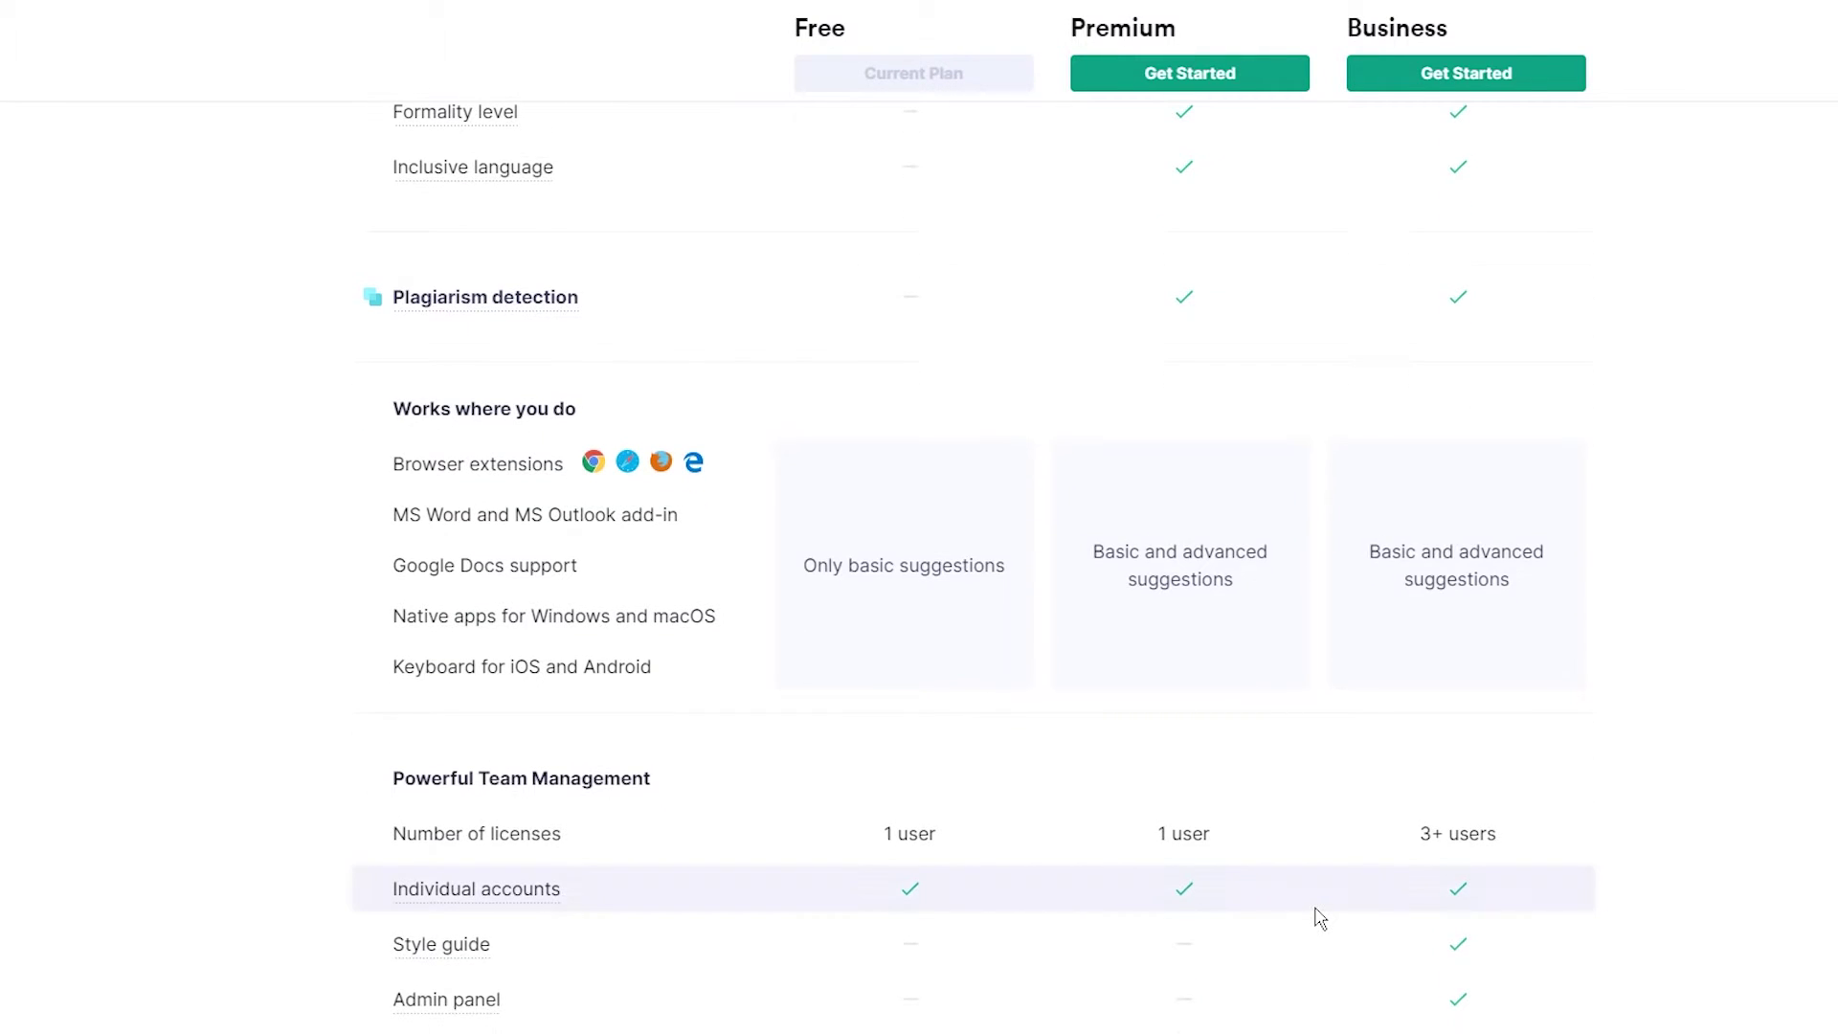
scroll(1319, 917, "down", 1)
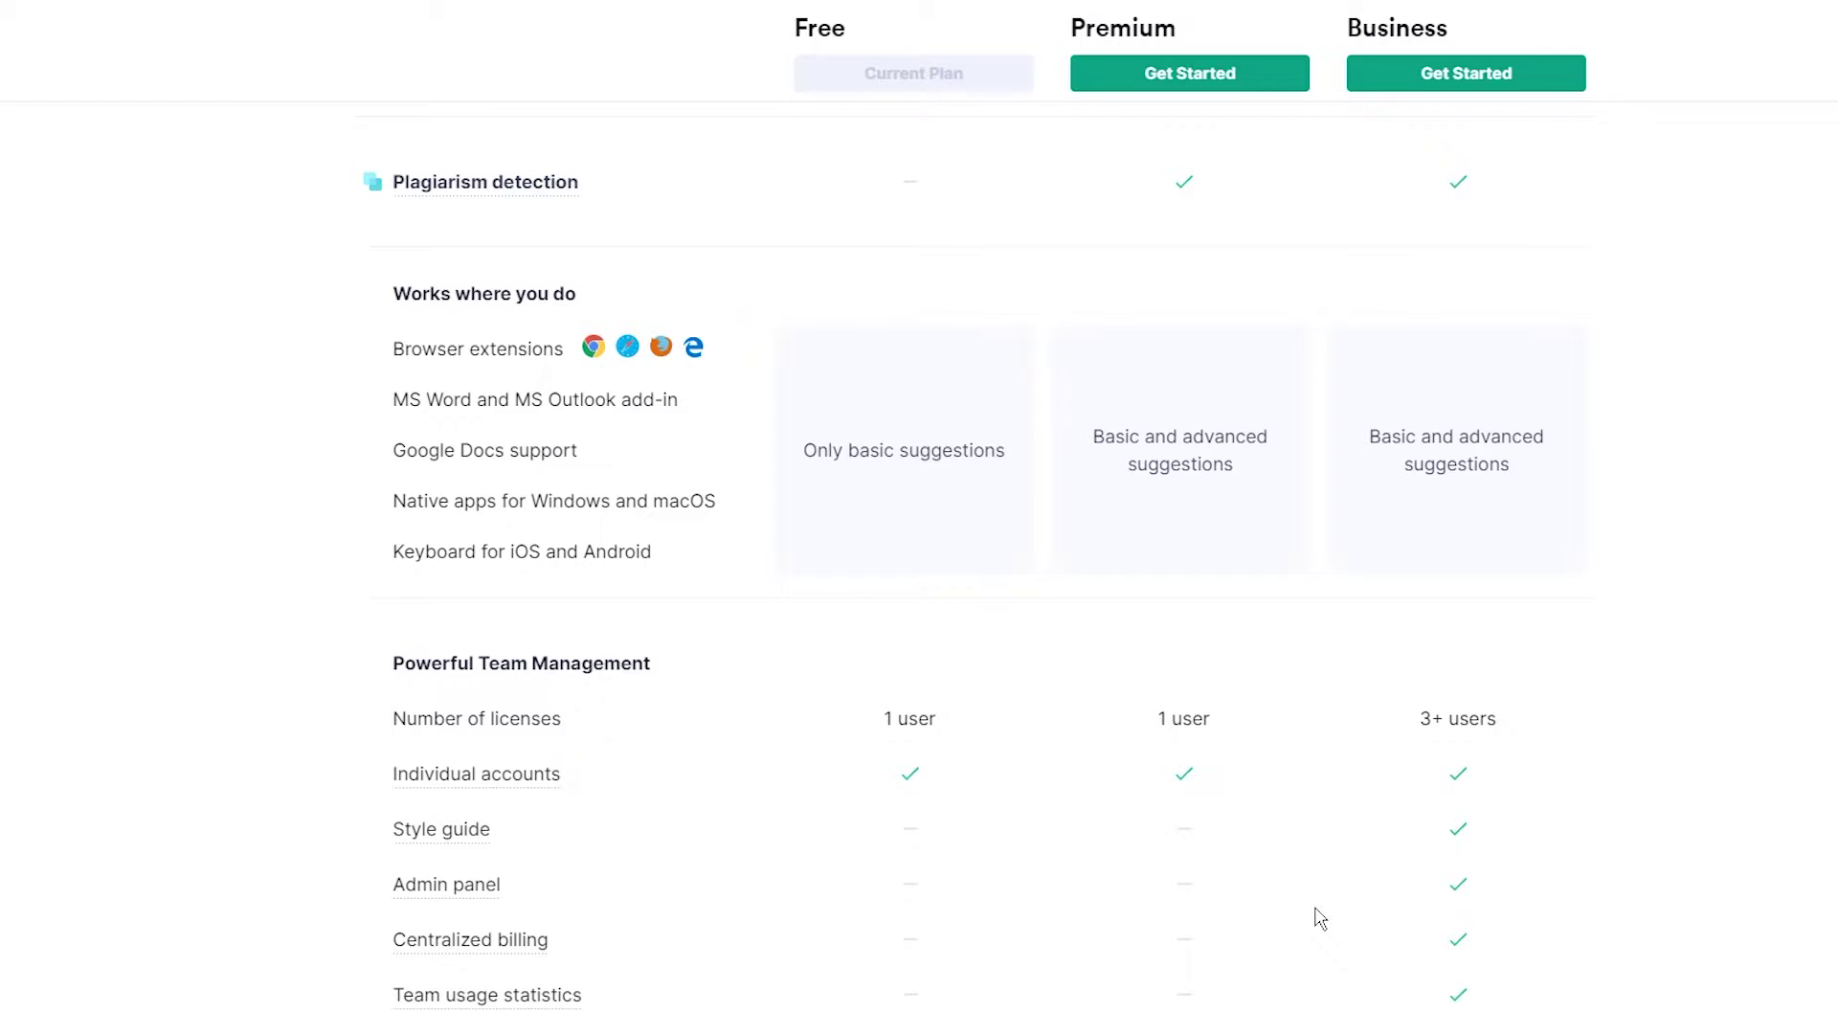
scroll(1320, 918, "down", 2)
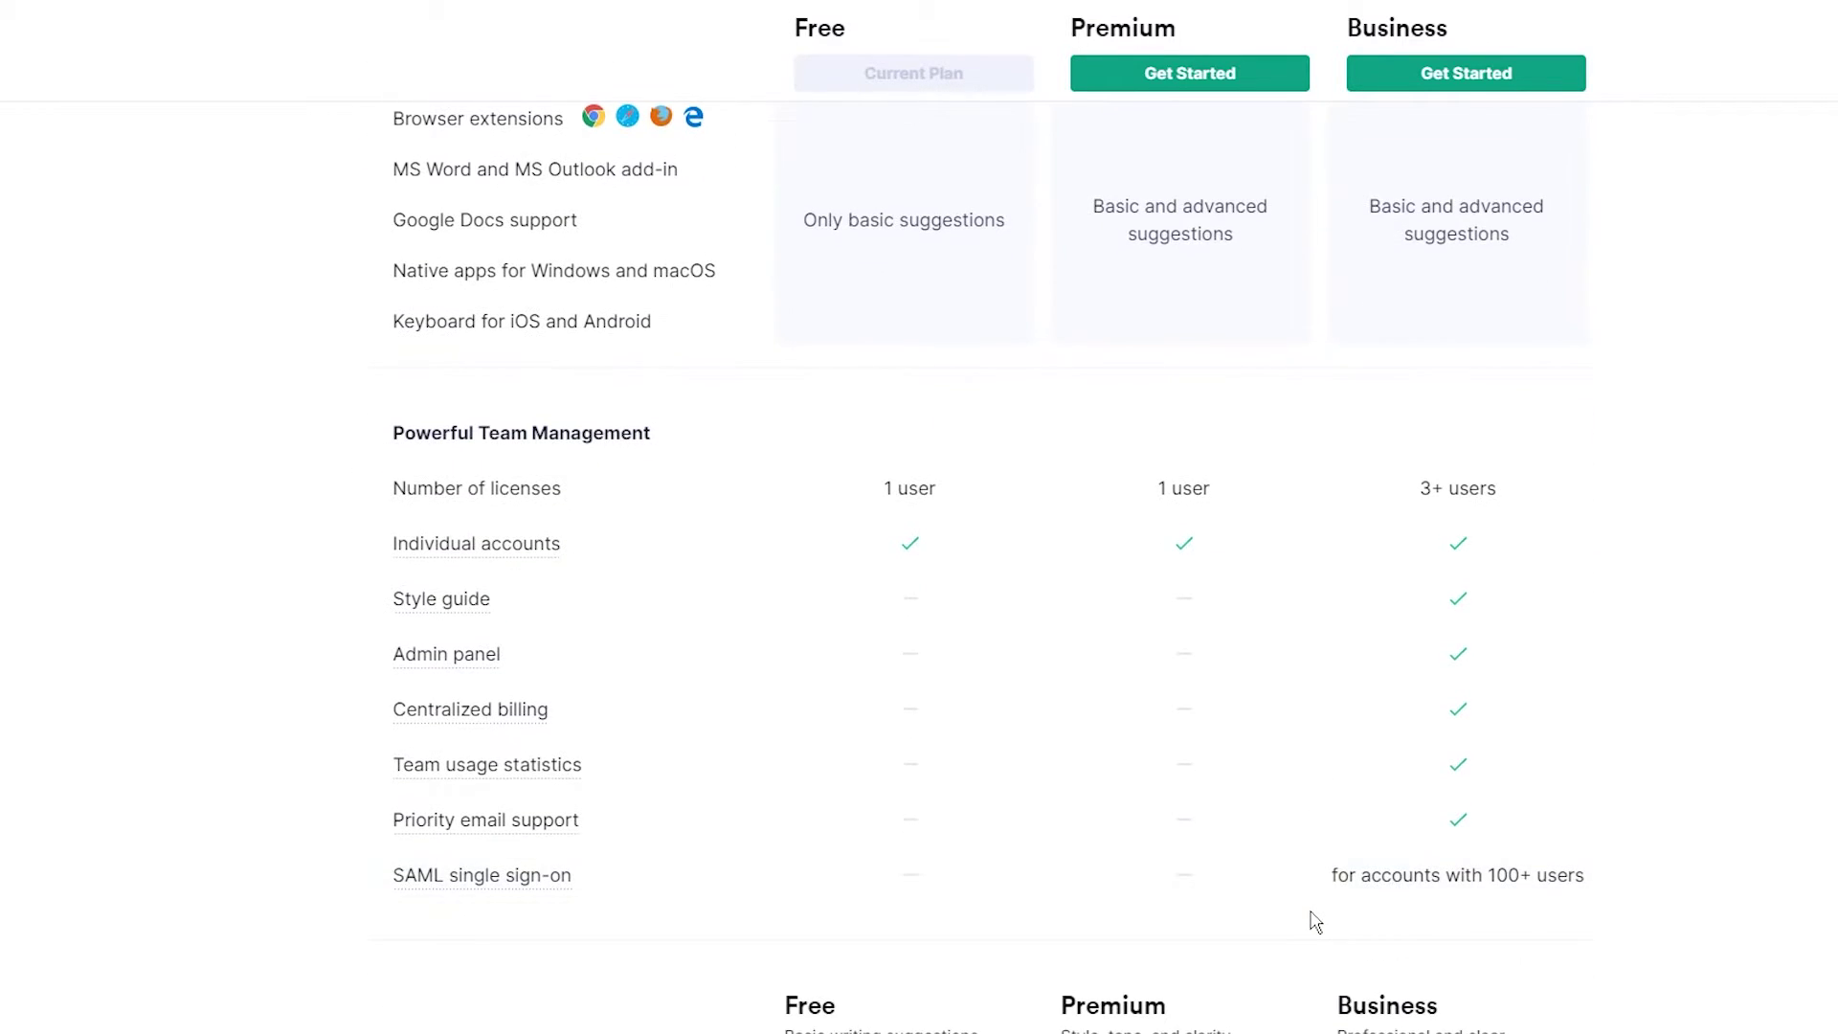
scroll(1314, 919, "down", 1)
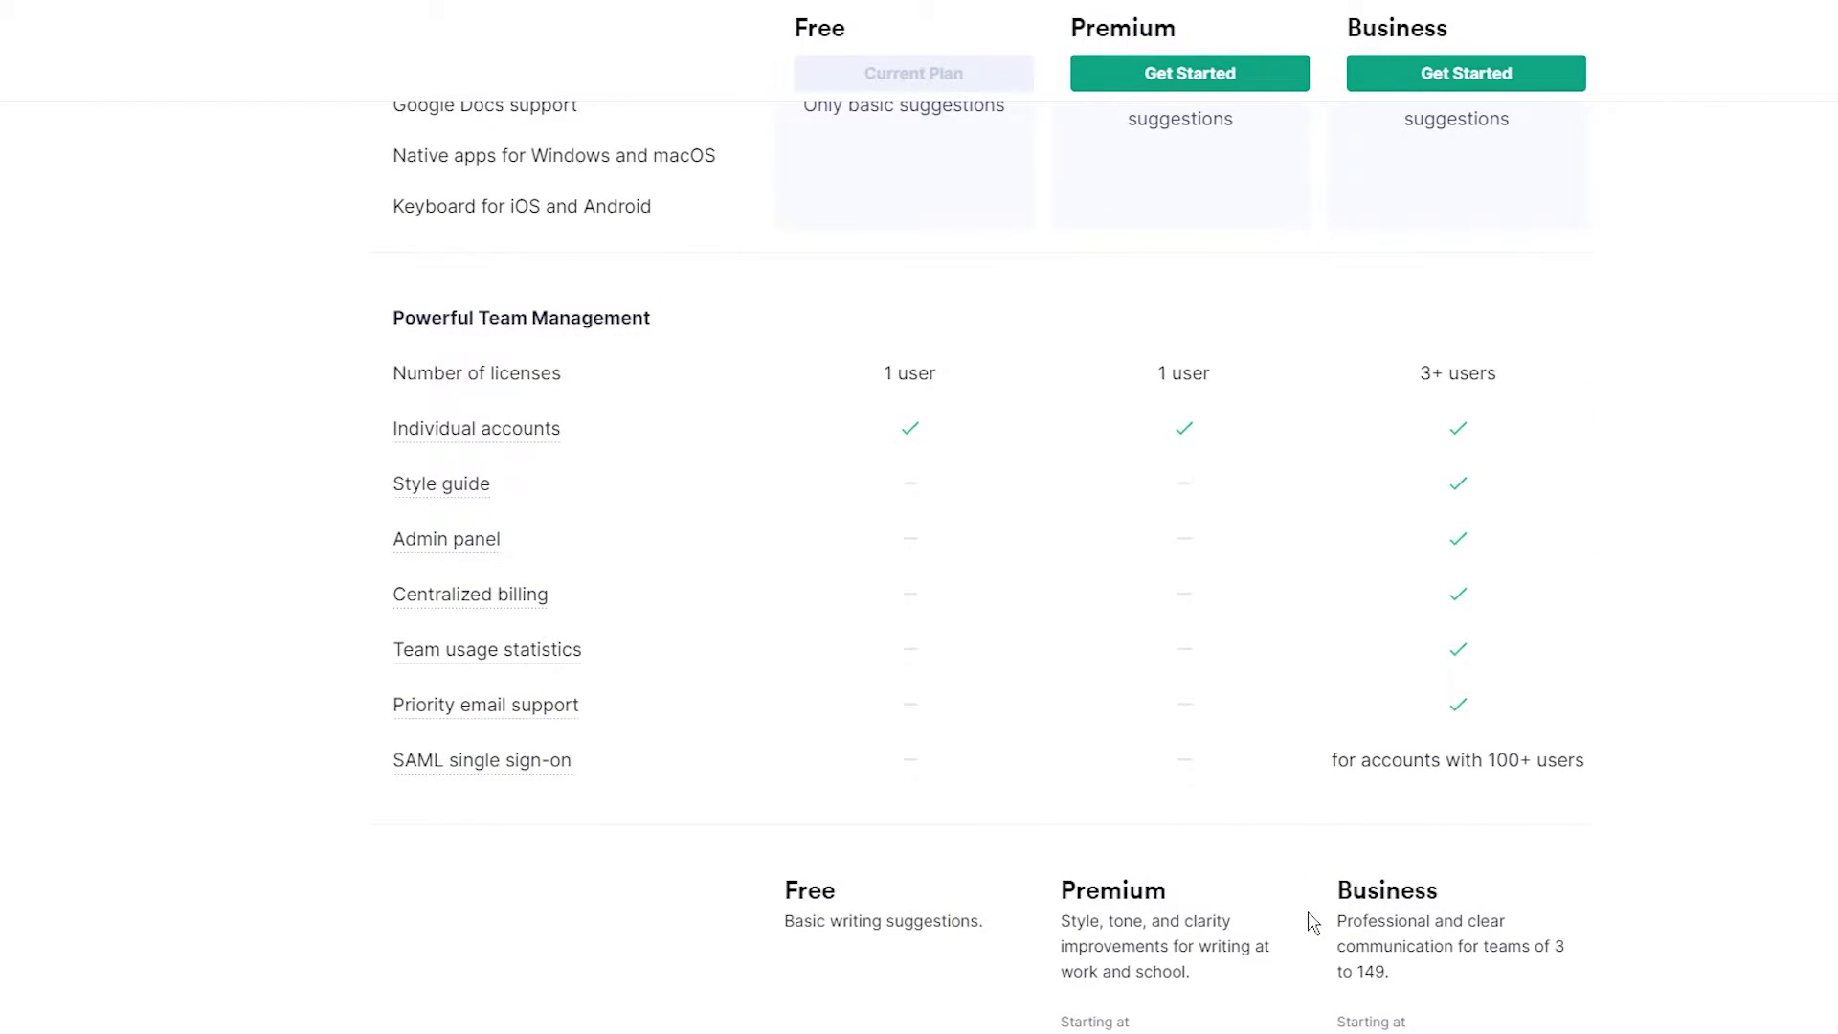
scroll(1312, 922, "down", 2)
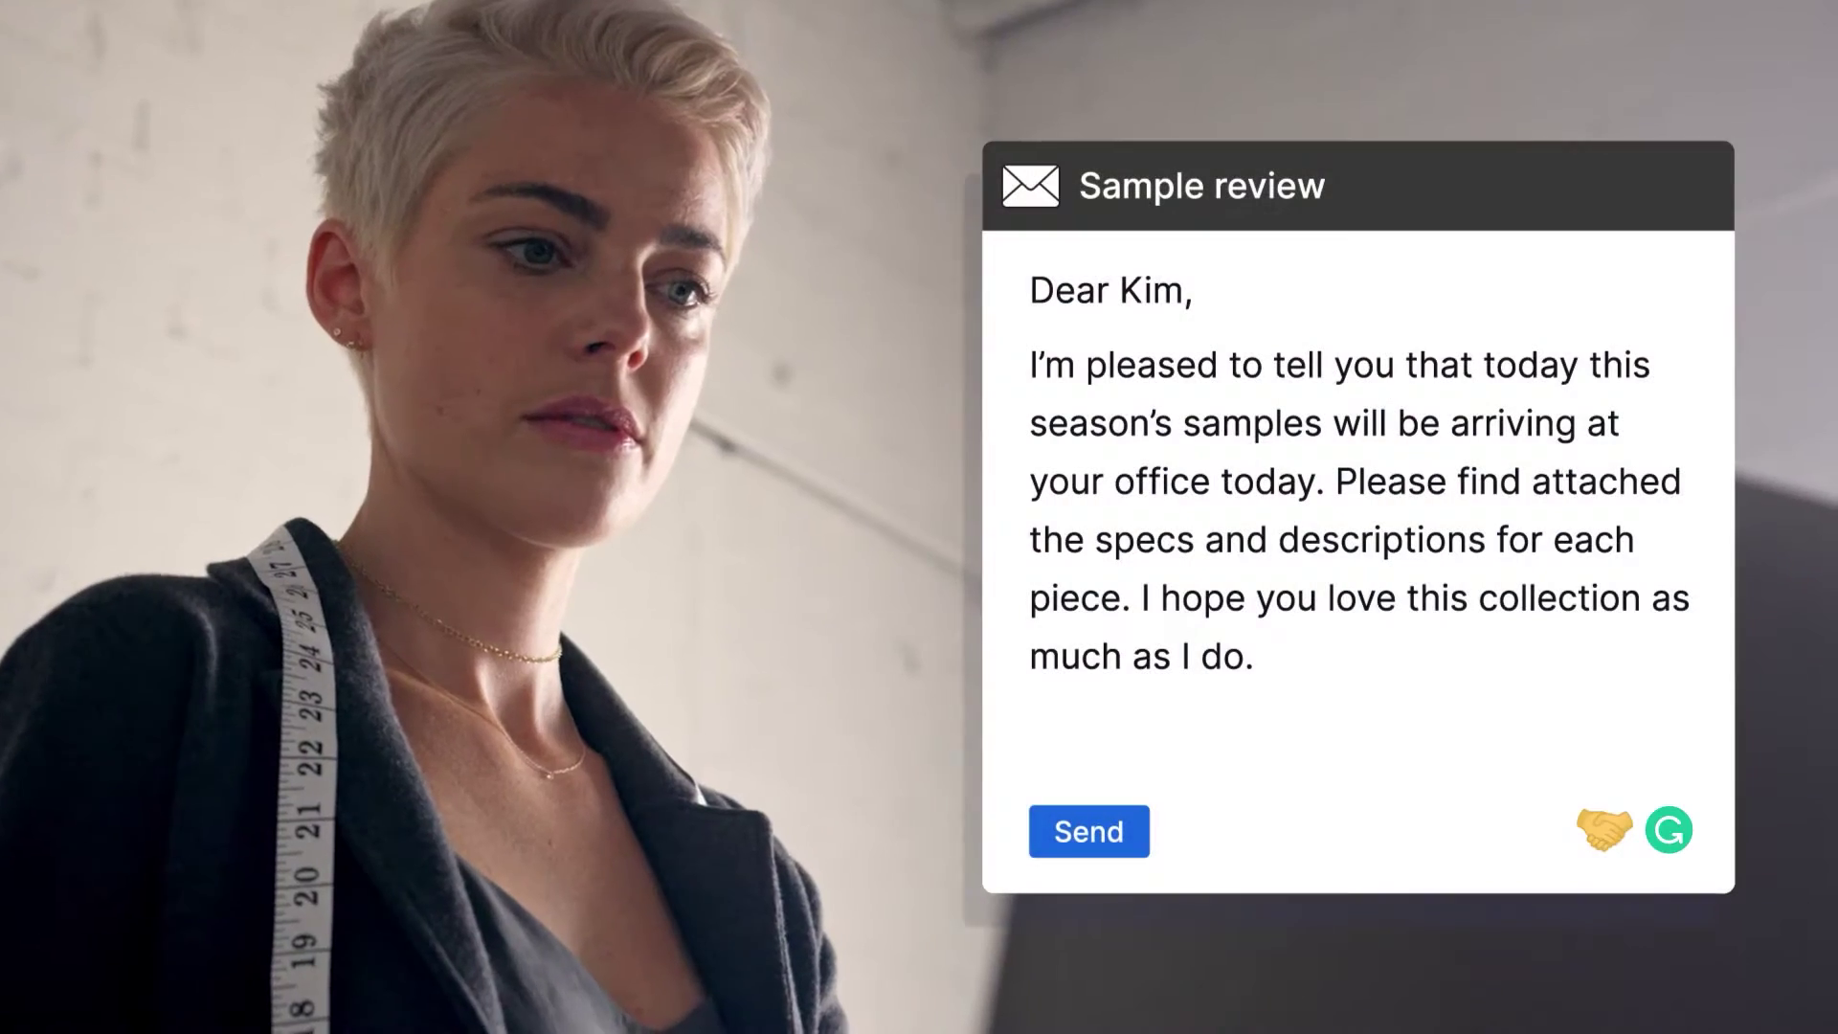
left_click(1669, 830)
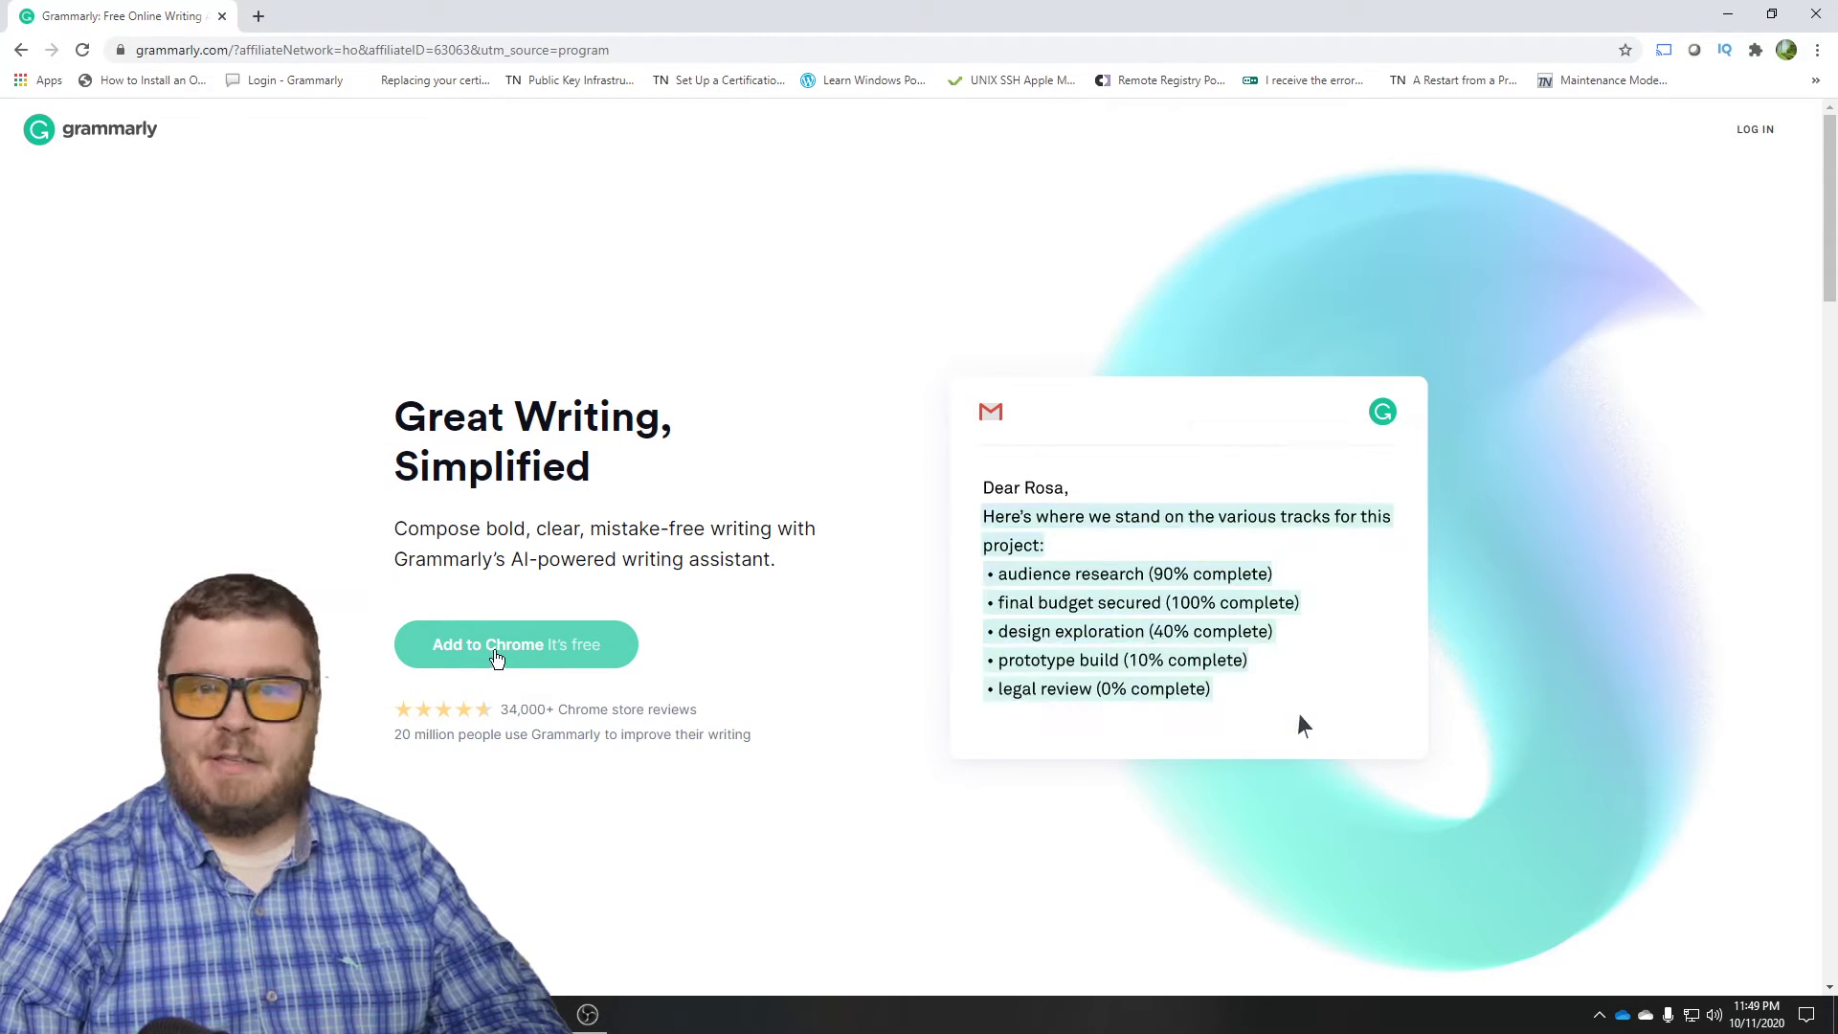
Add the Grammarly for Chrome extension from the Chrome Web Store, approving its permissions.
left_click(496, 656)
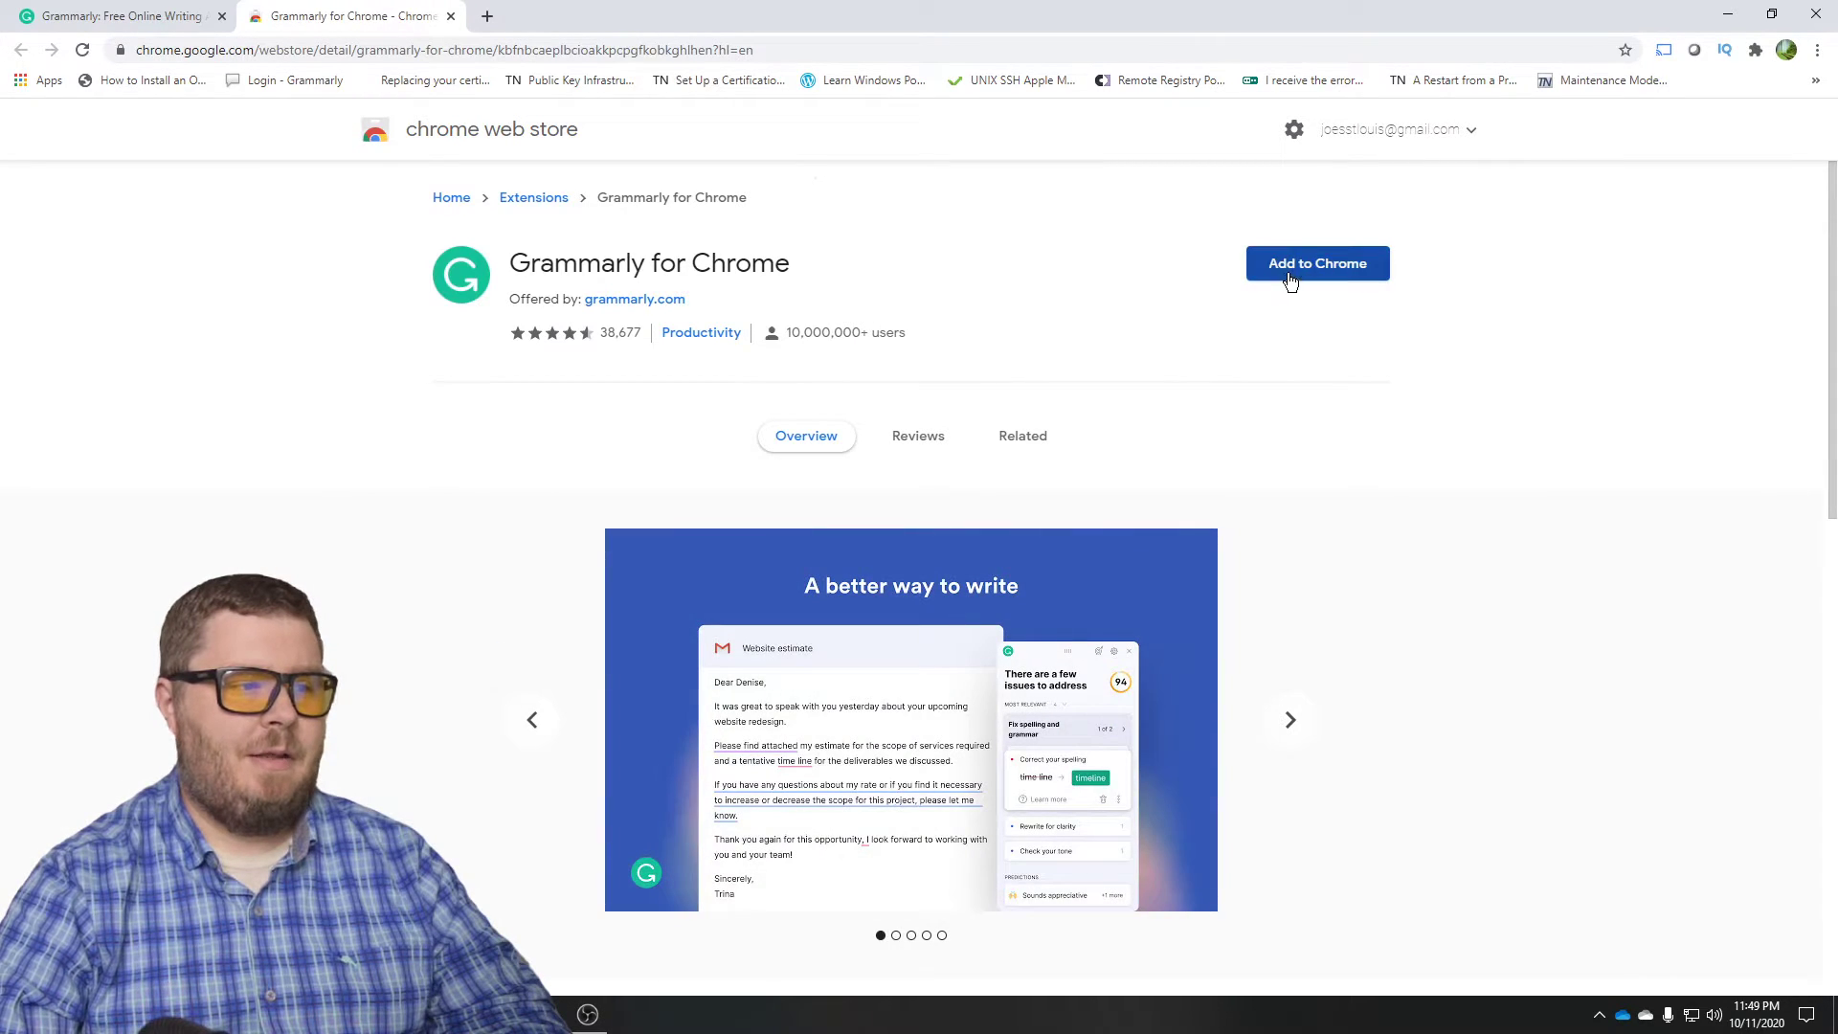
left_click(1290, 276)
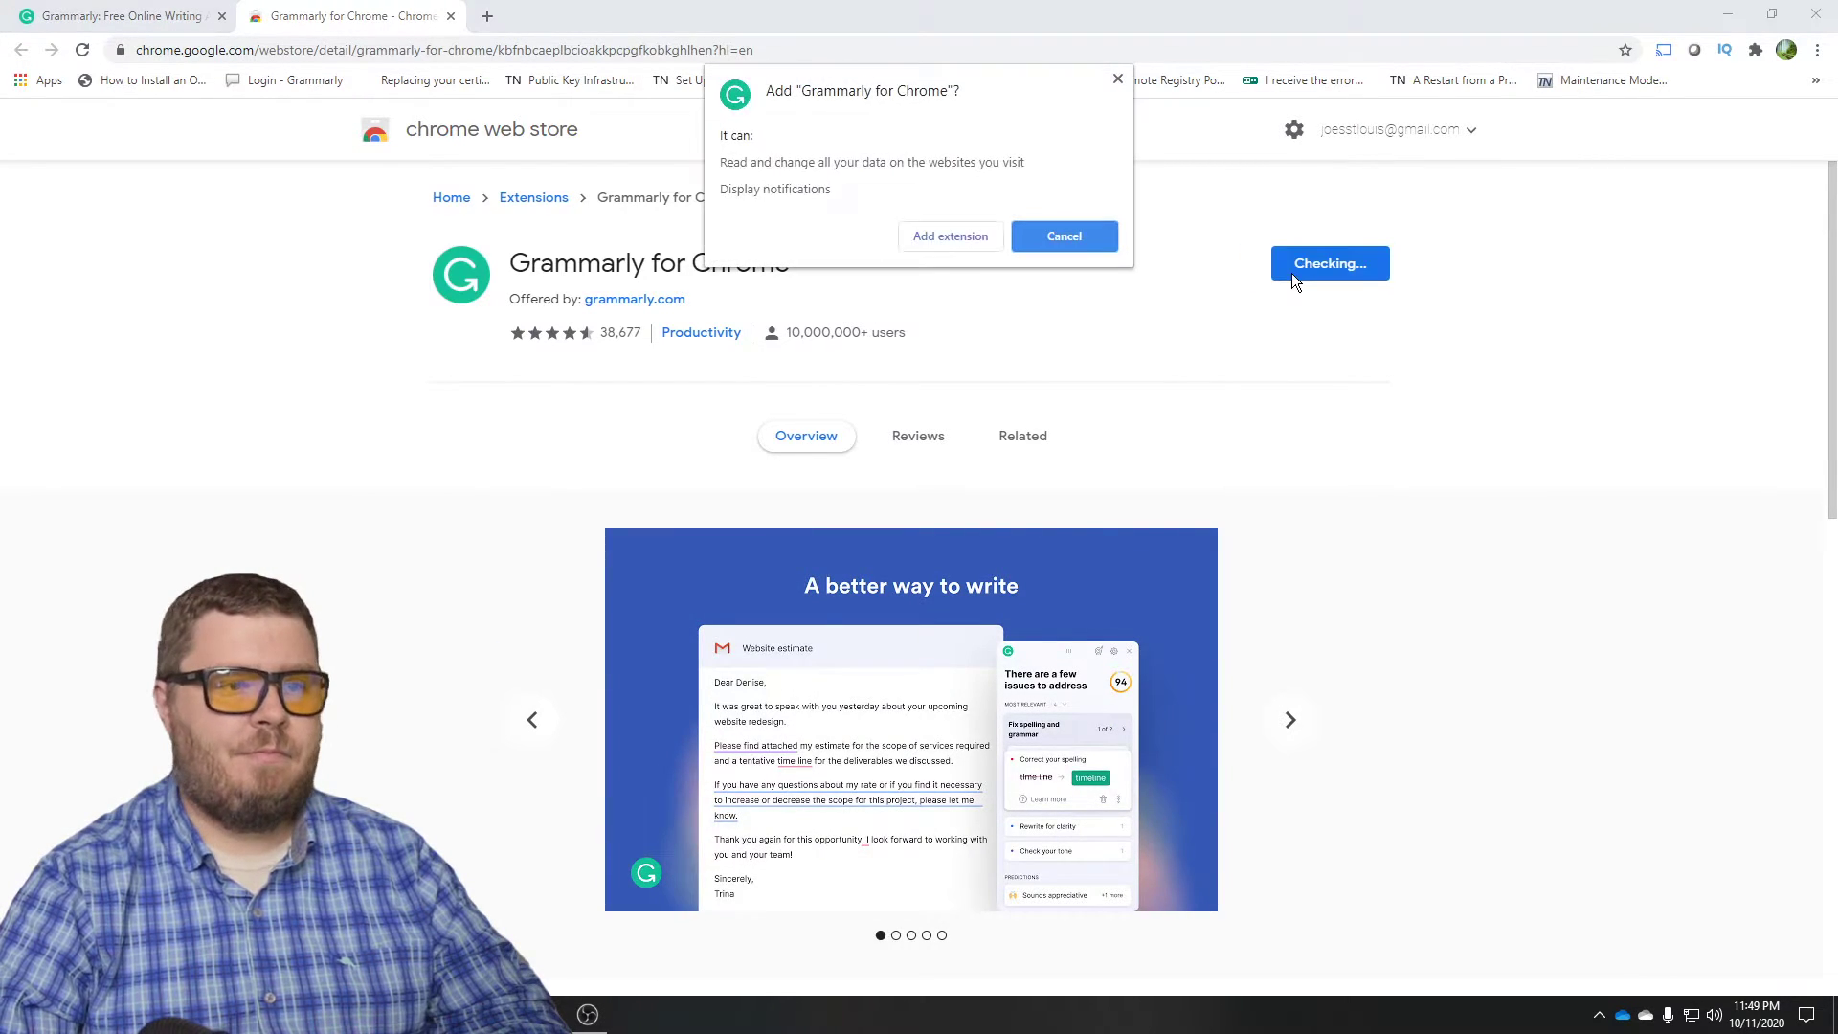
left_click(949, 239)
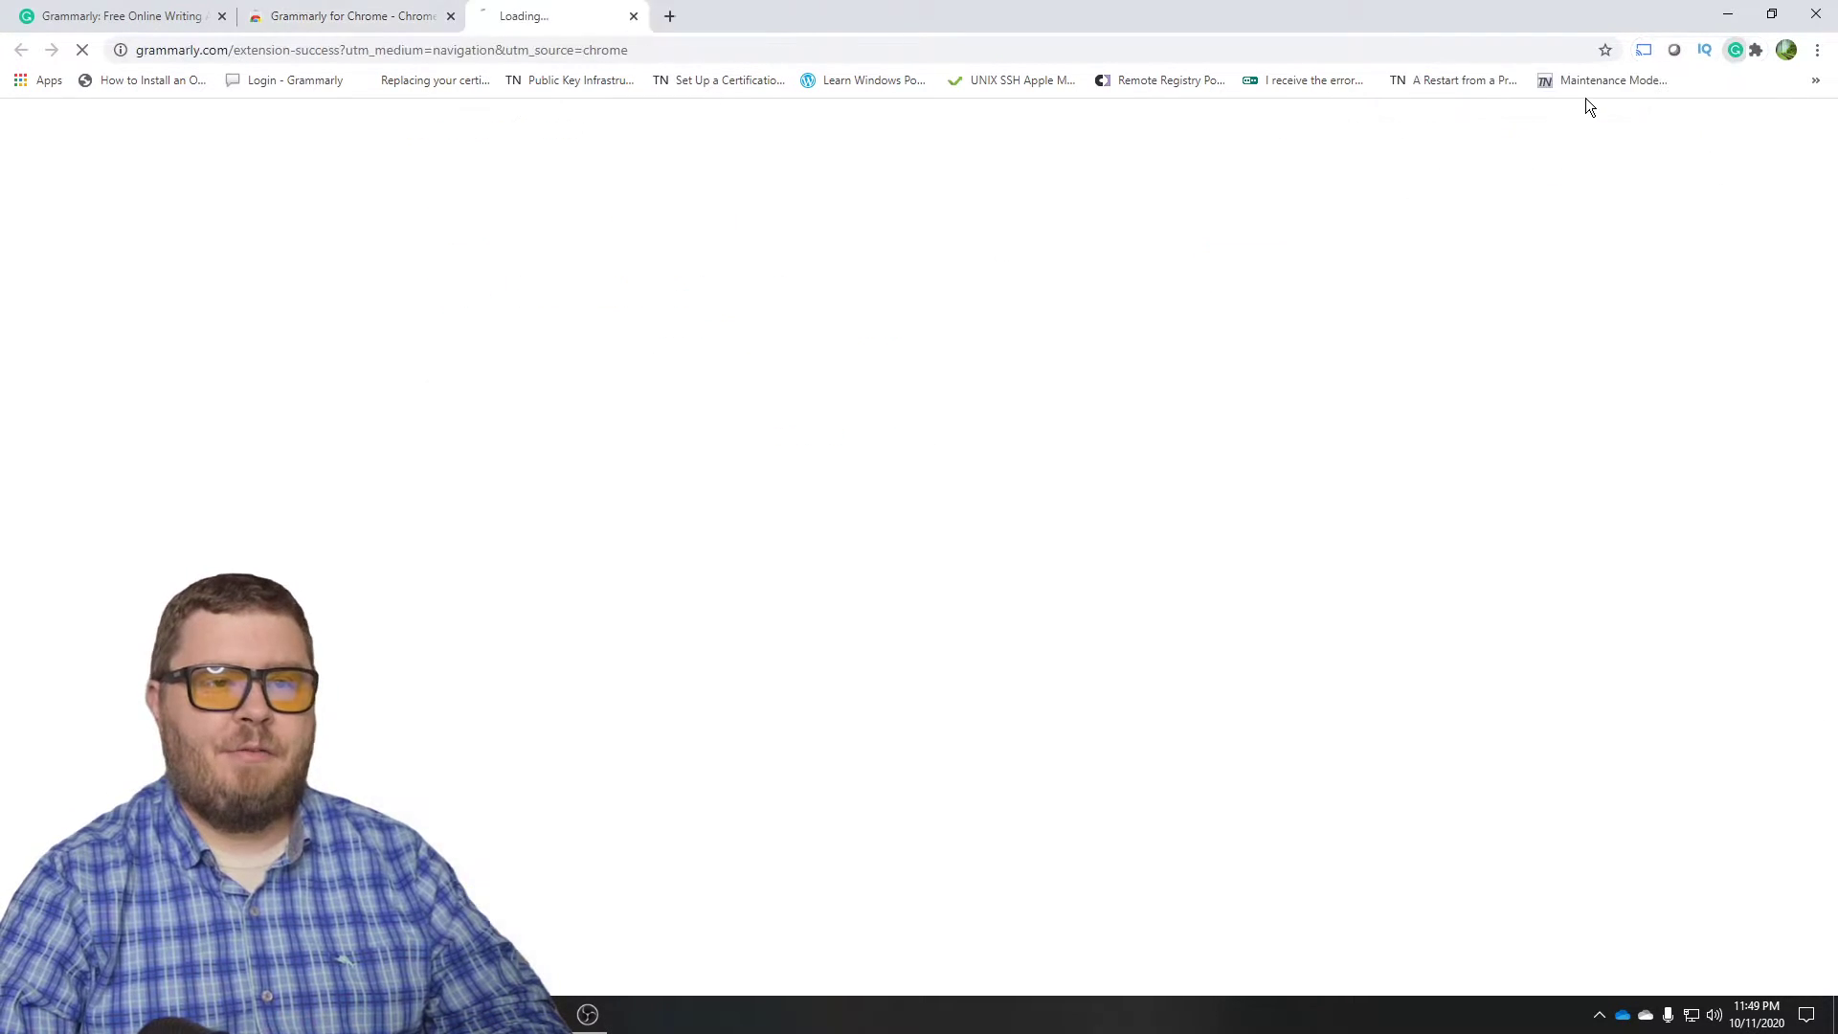
Select the Email field on the 'Grammarly Is Installed' sign-up page.
left_click(885, 470)
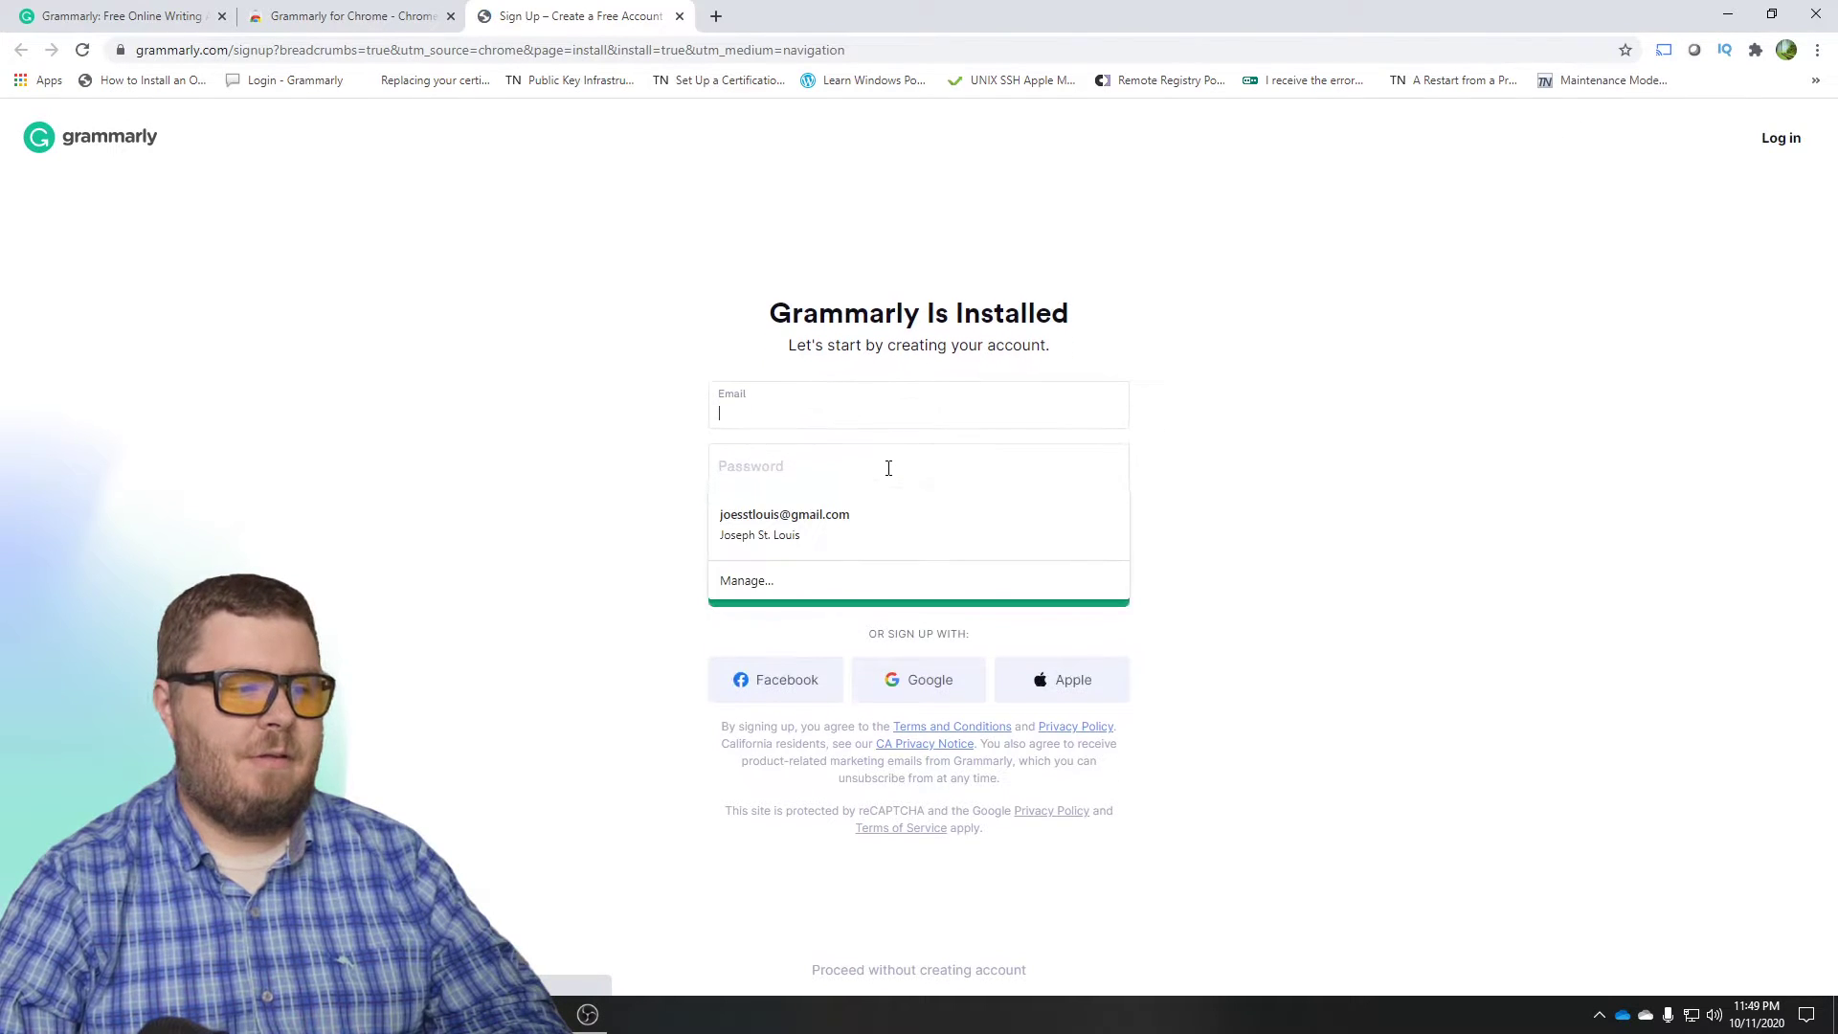
left_click(572, 467)
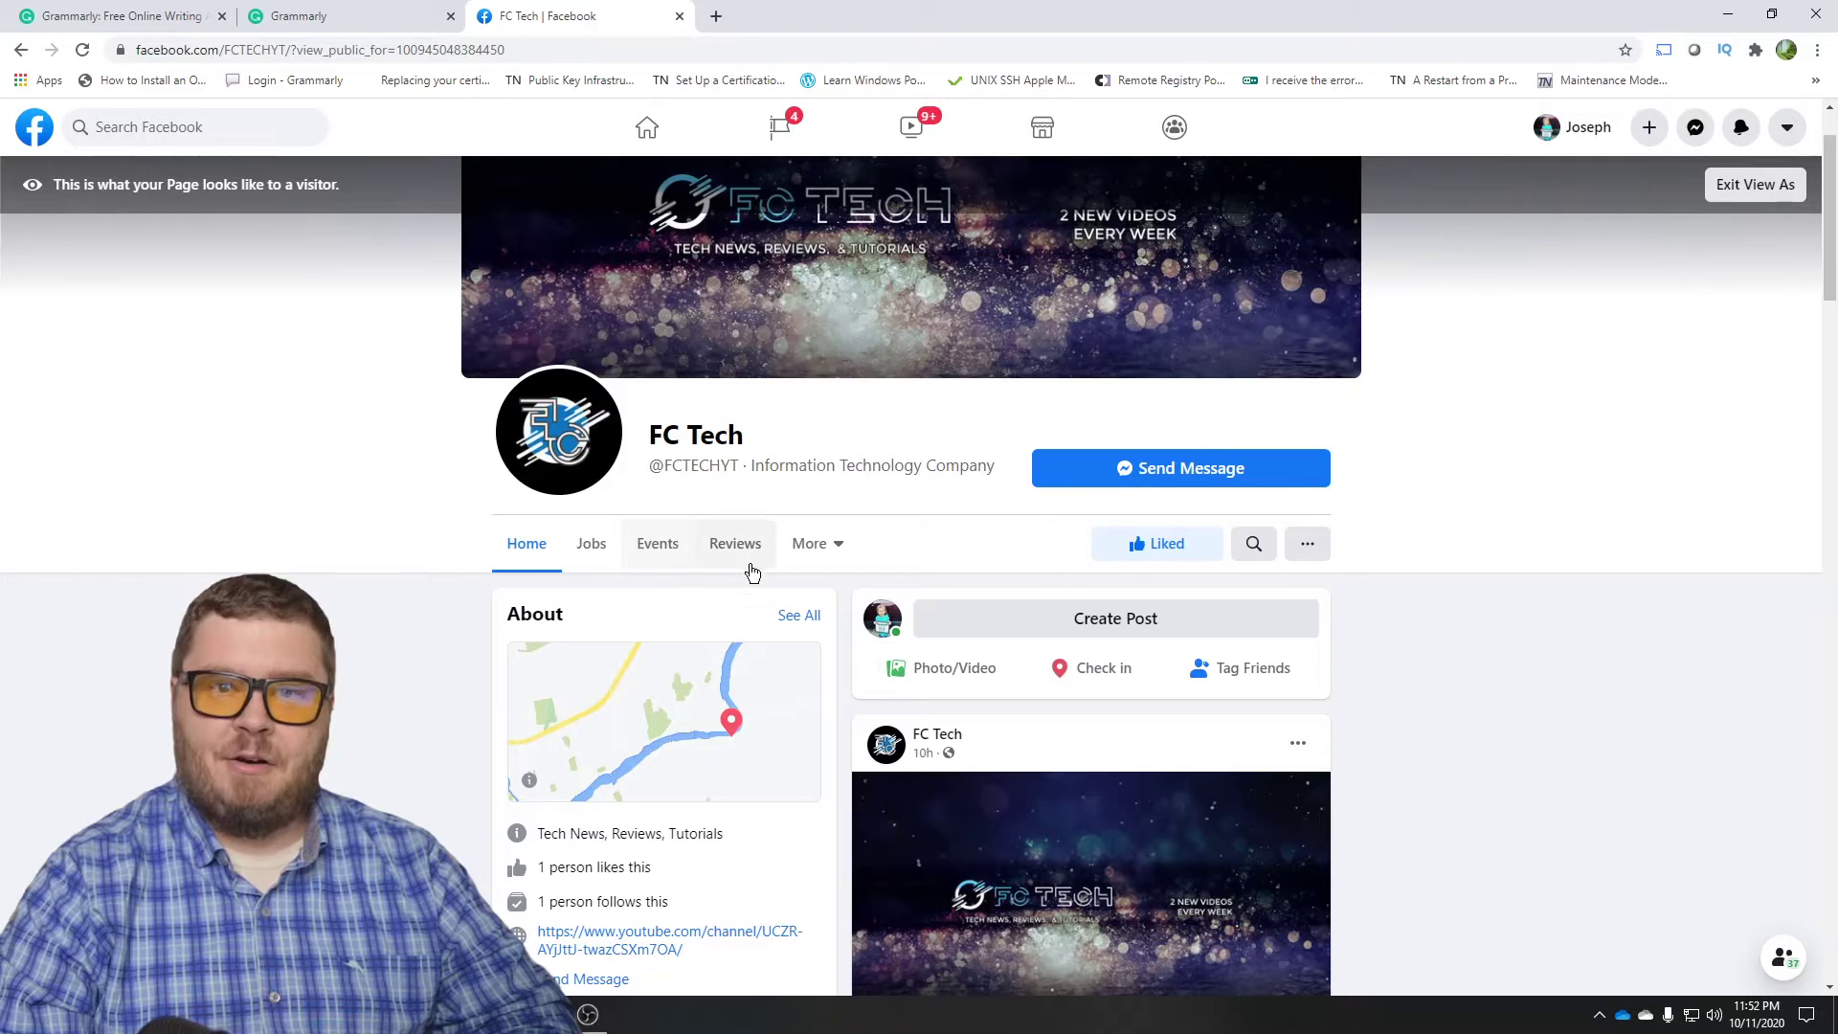
Start a new FC Tech post, decline Grammarly's tour, and type 'teh quick brown fox jumped over alog'.
left_click(1076, 628)
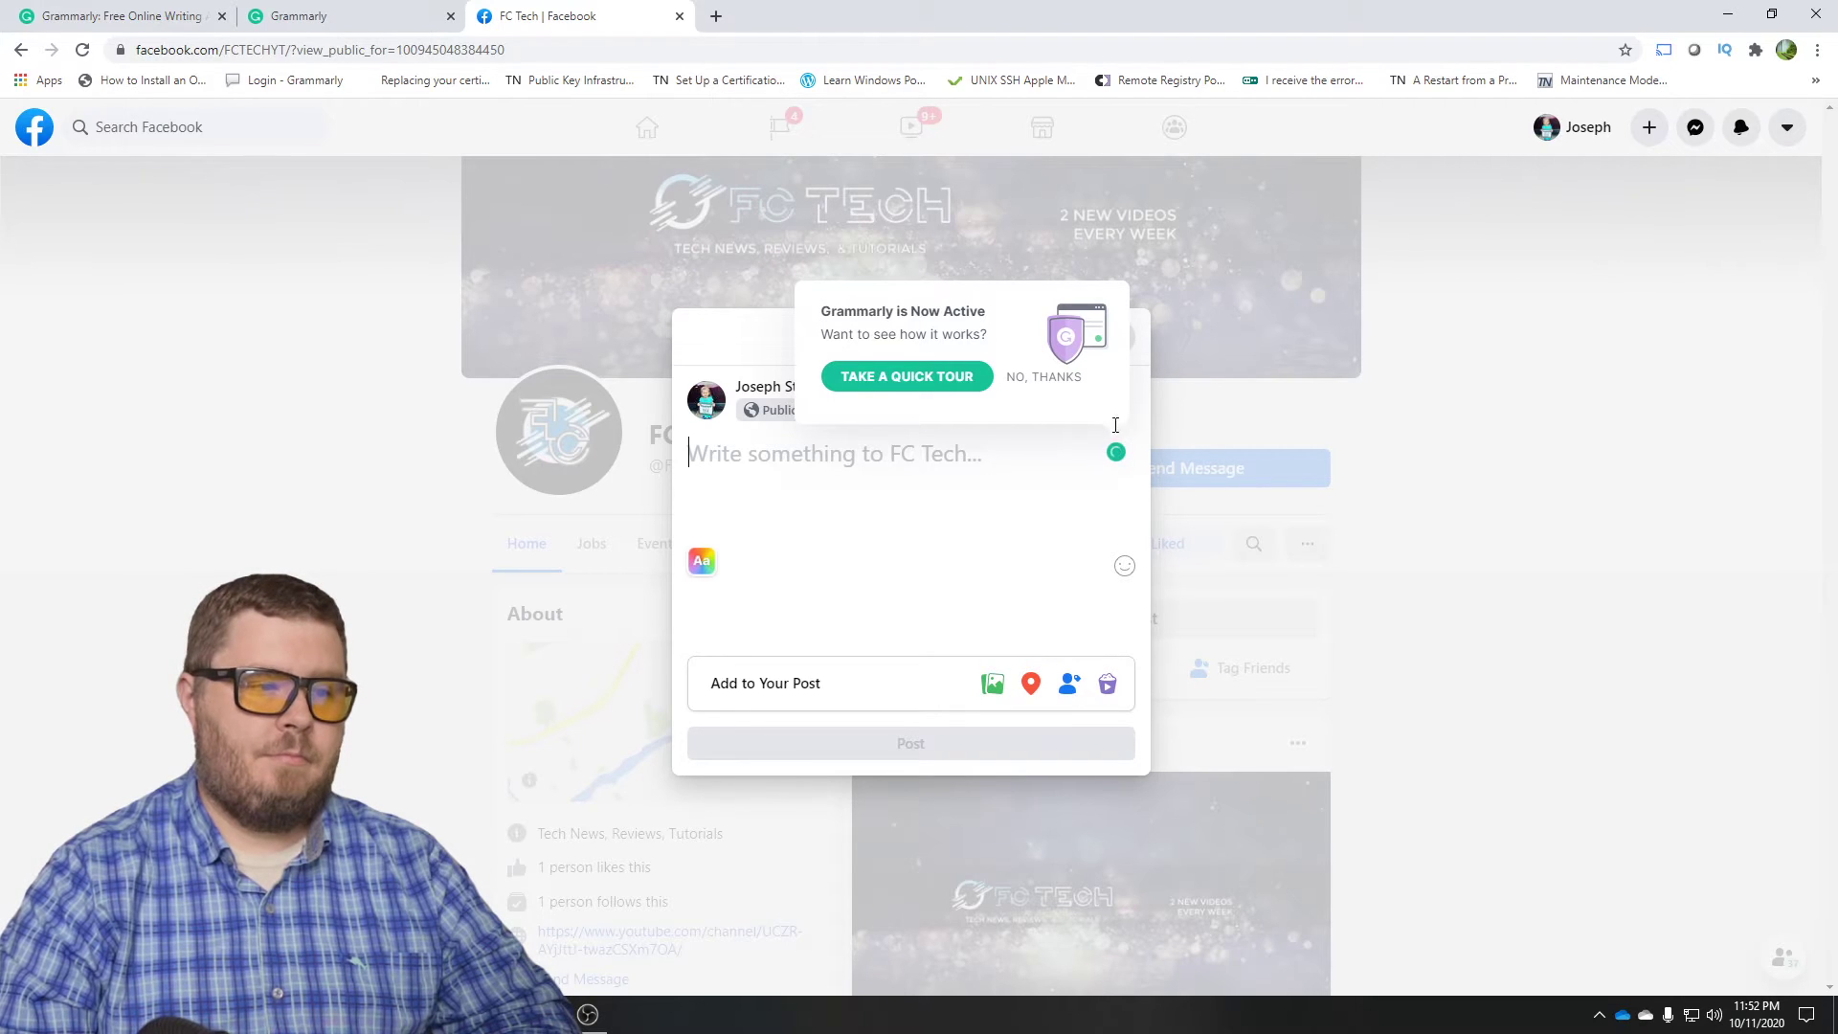
left_click(1050, 383)
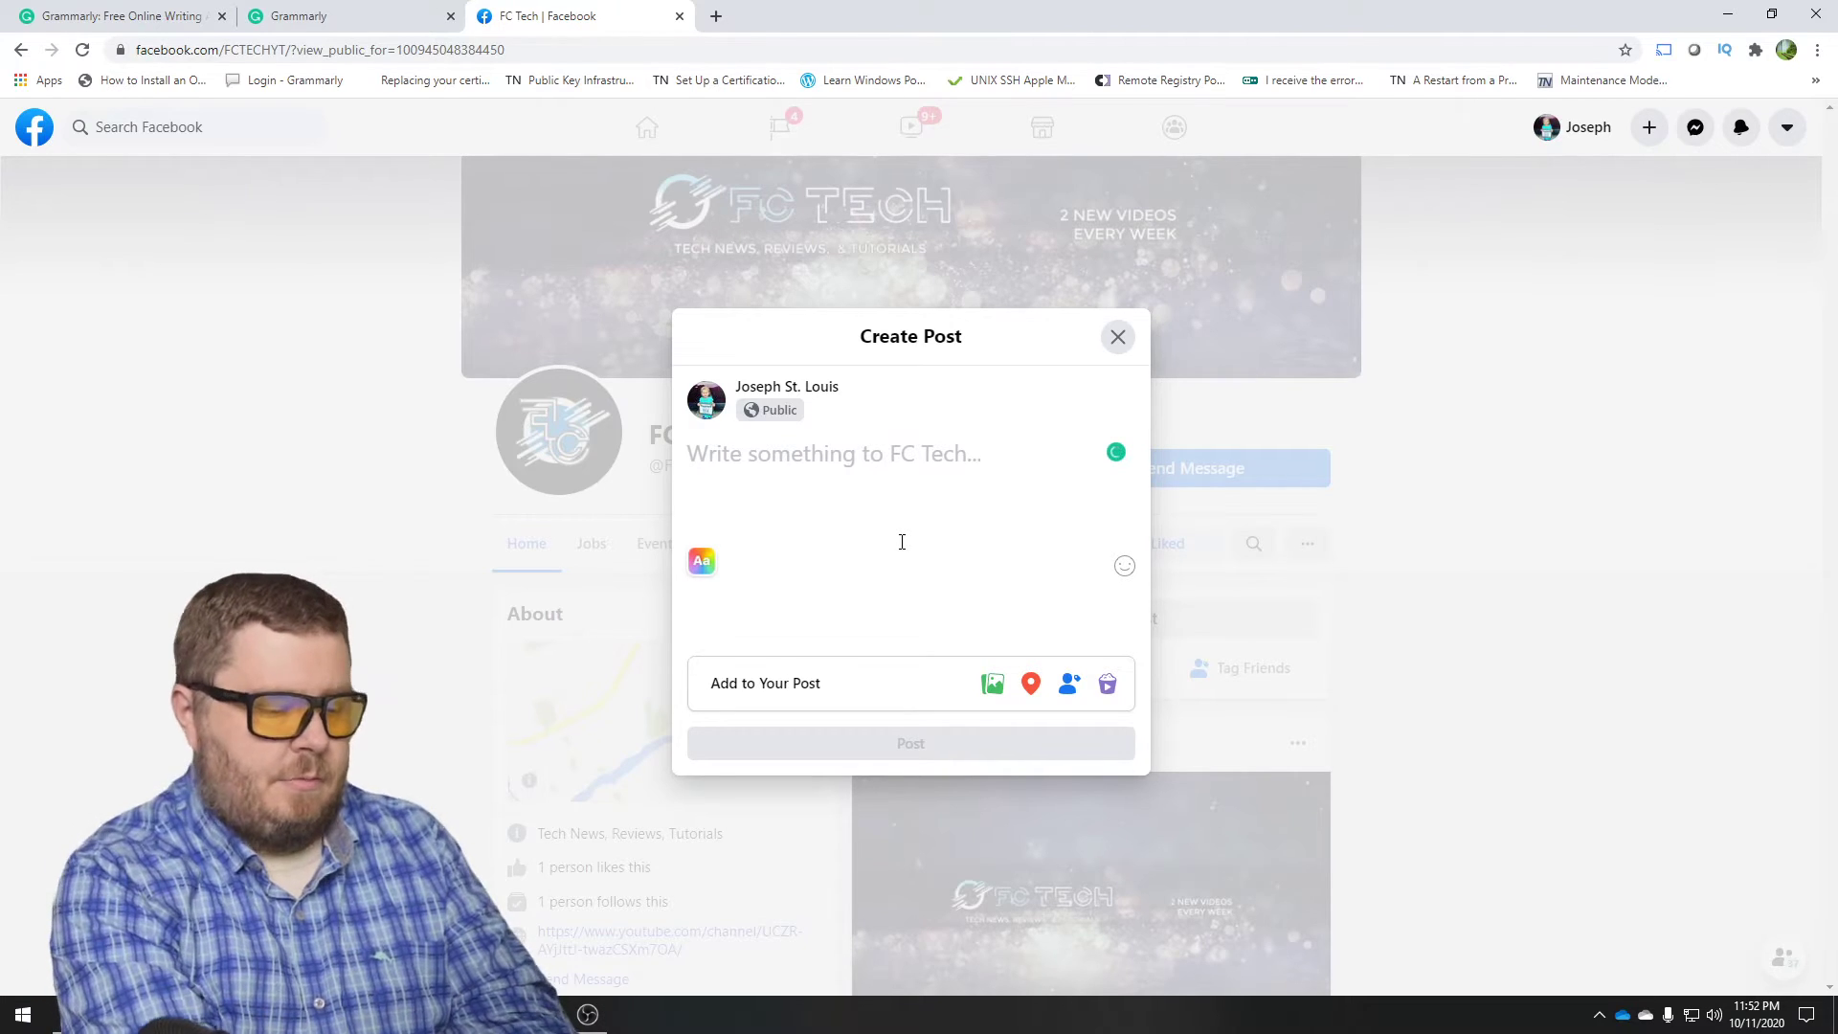
type("teh quick brown fox jumped over  alog")
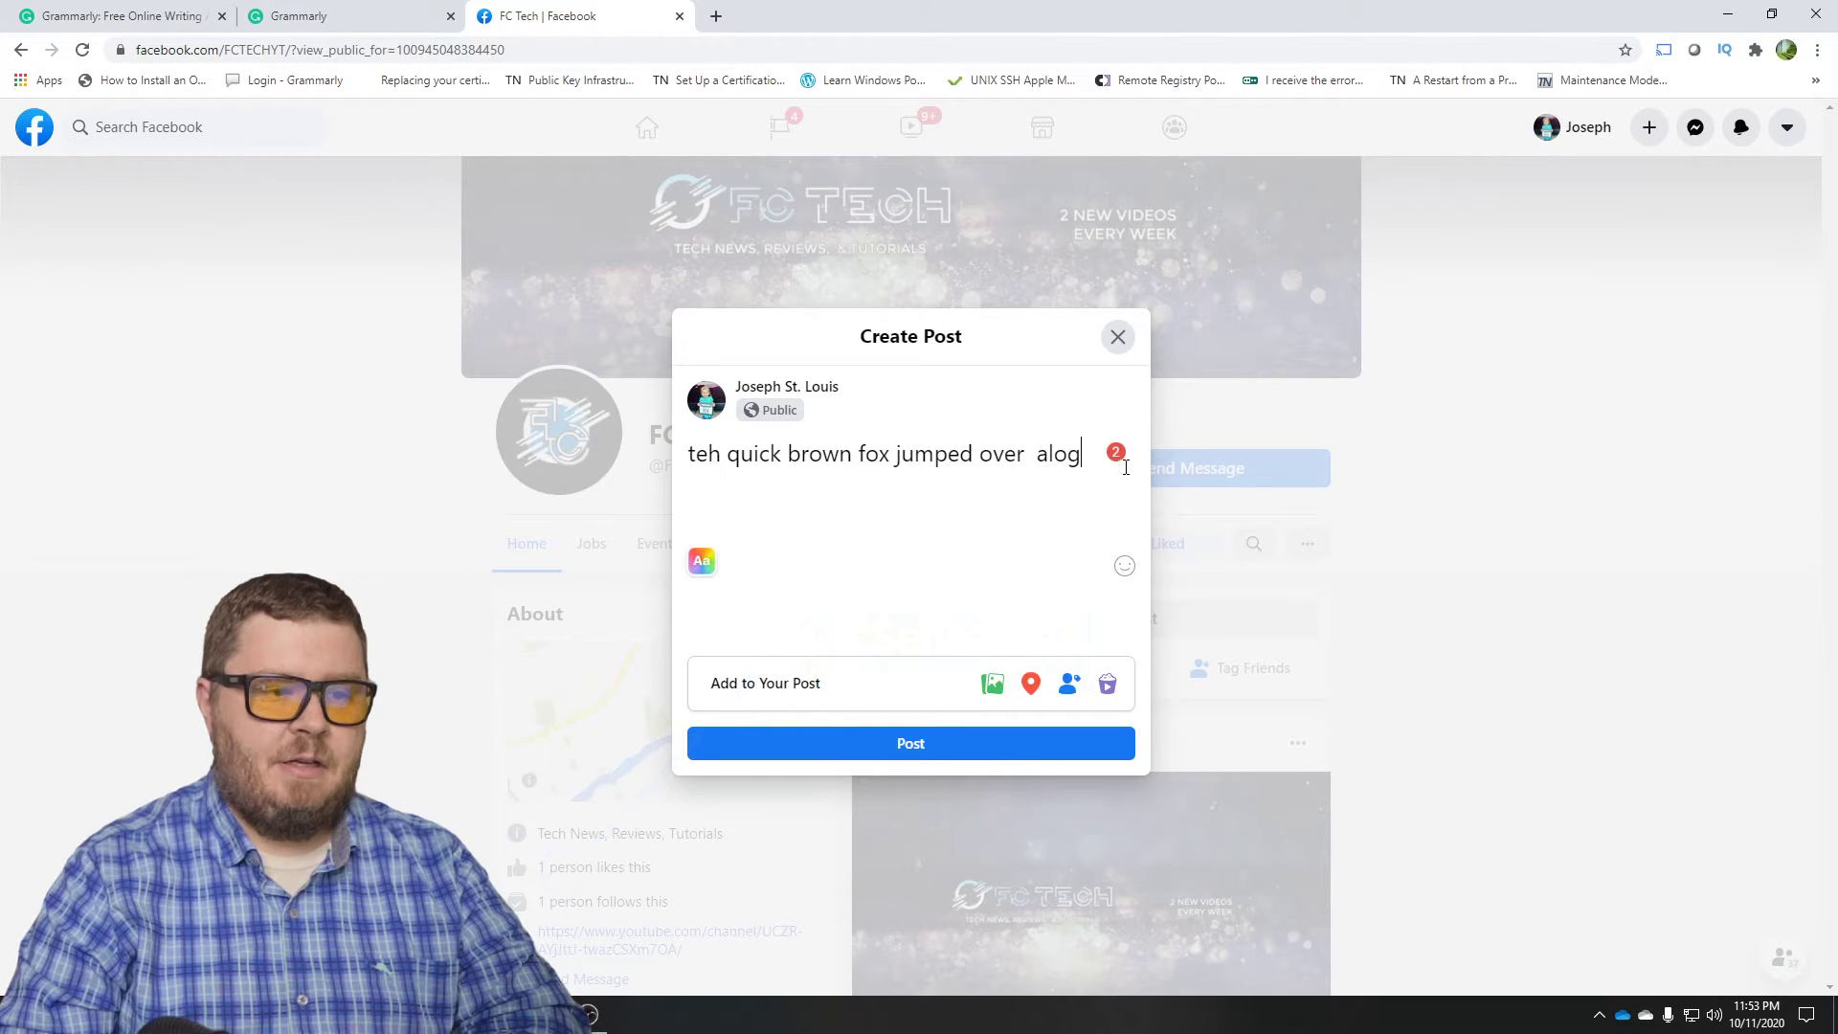
Accept Grammarly's 'the' and 'a log' corrections in the post, then close the suggestions panel.
mouse_move(1116, 454)
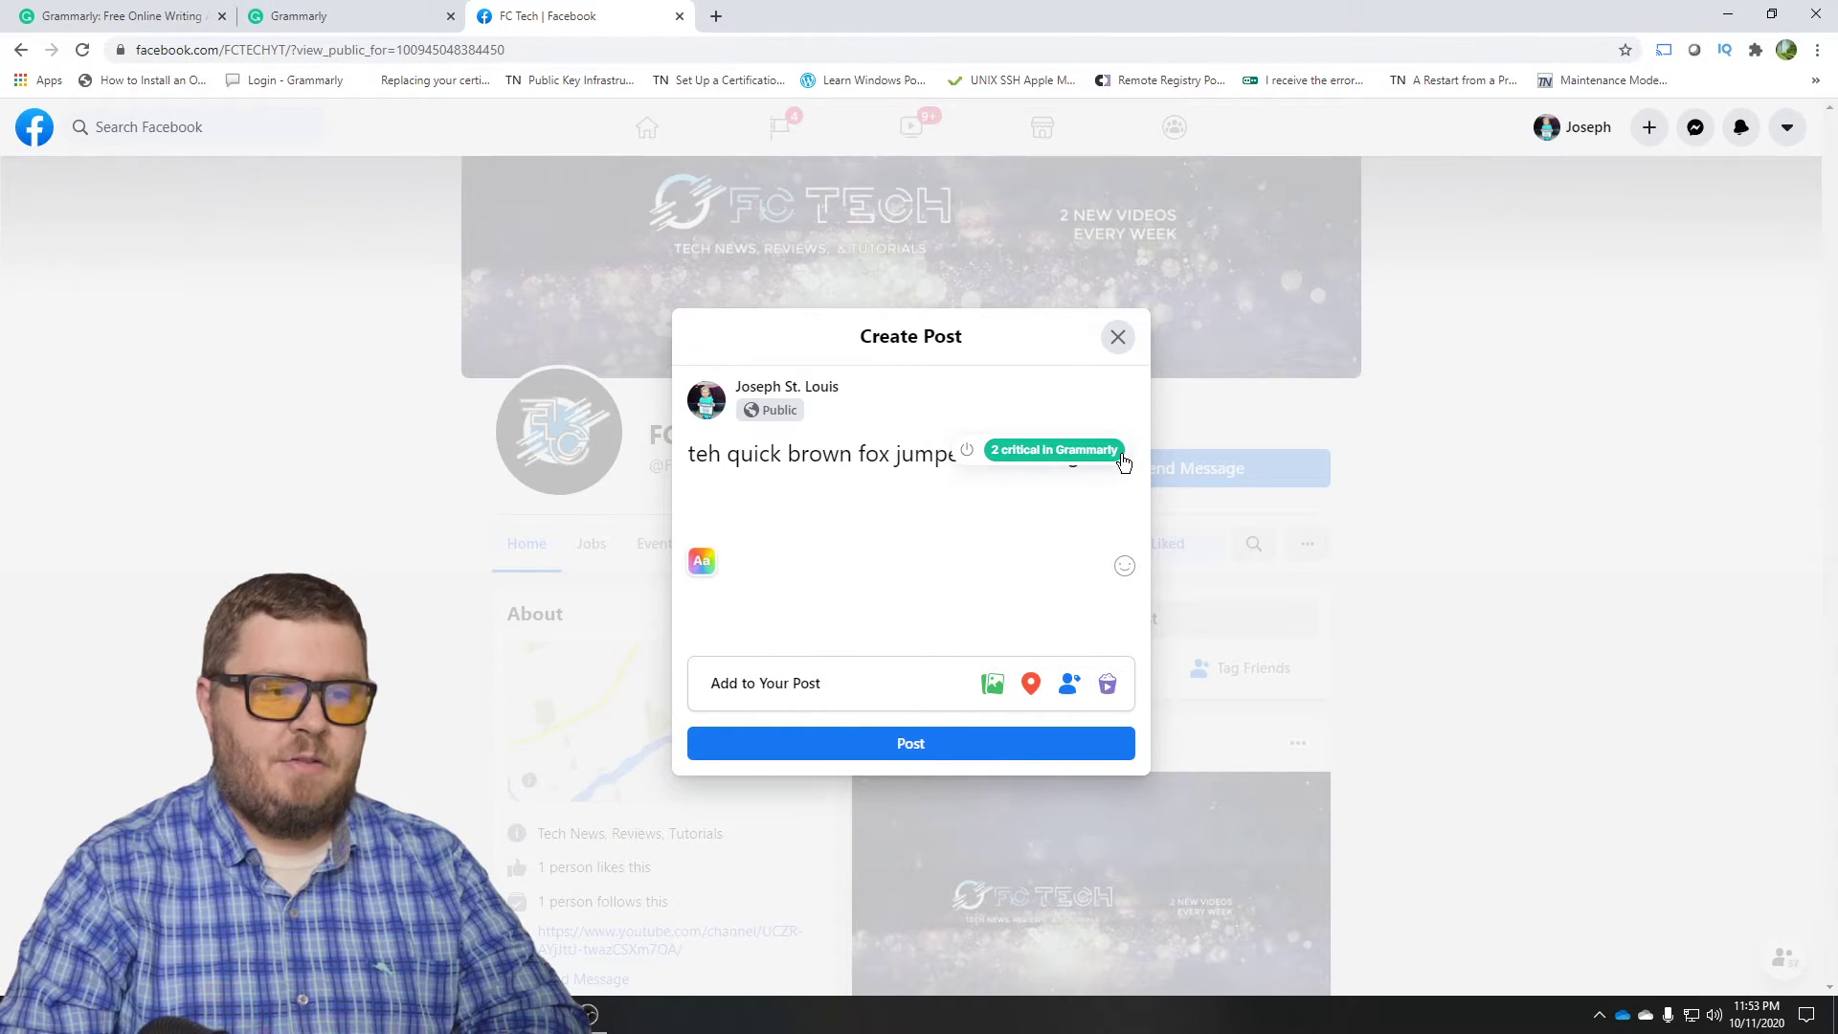
left_click(1034, 460)
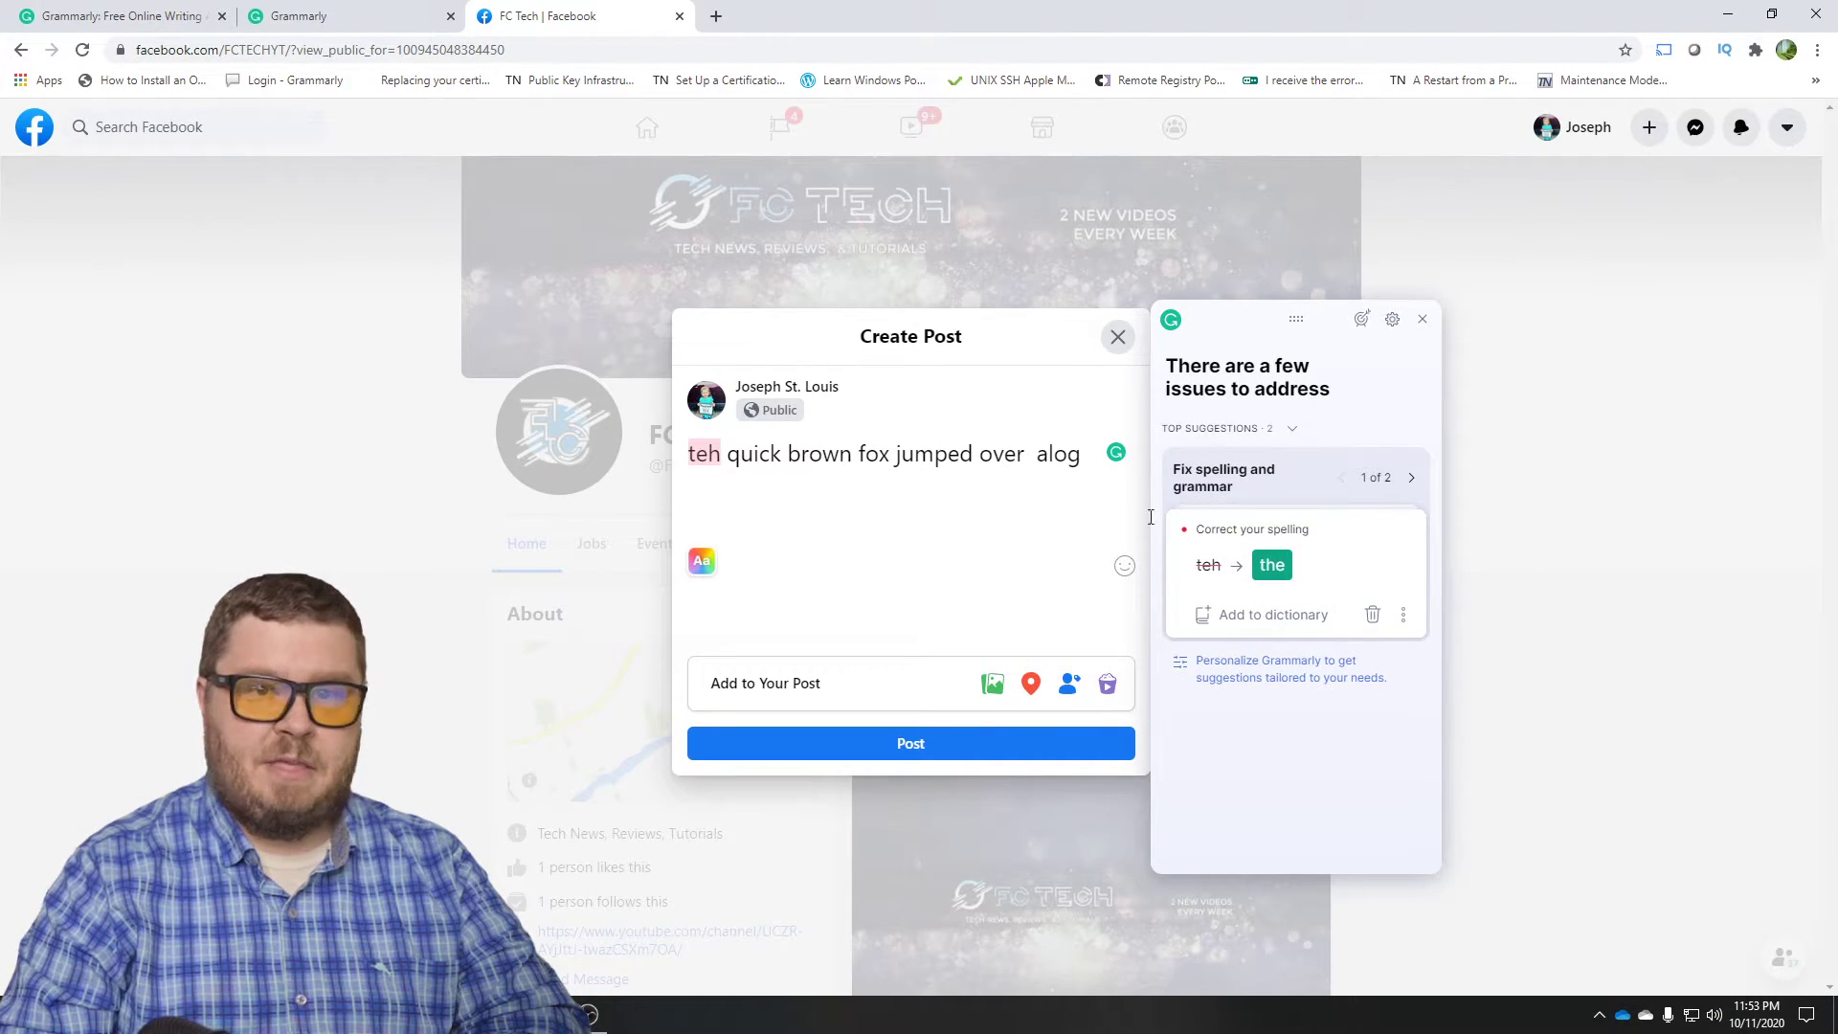
left_click(1278, 565)
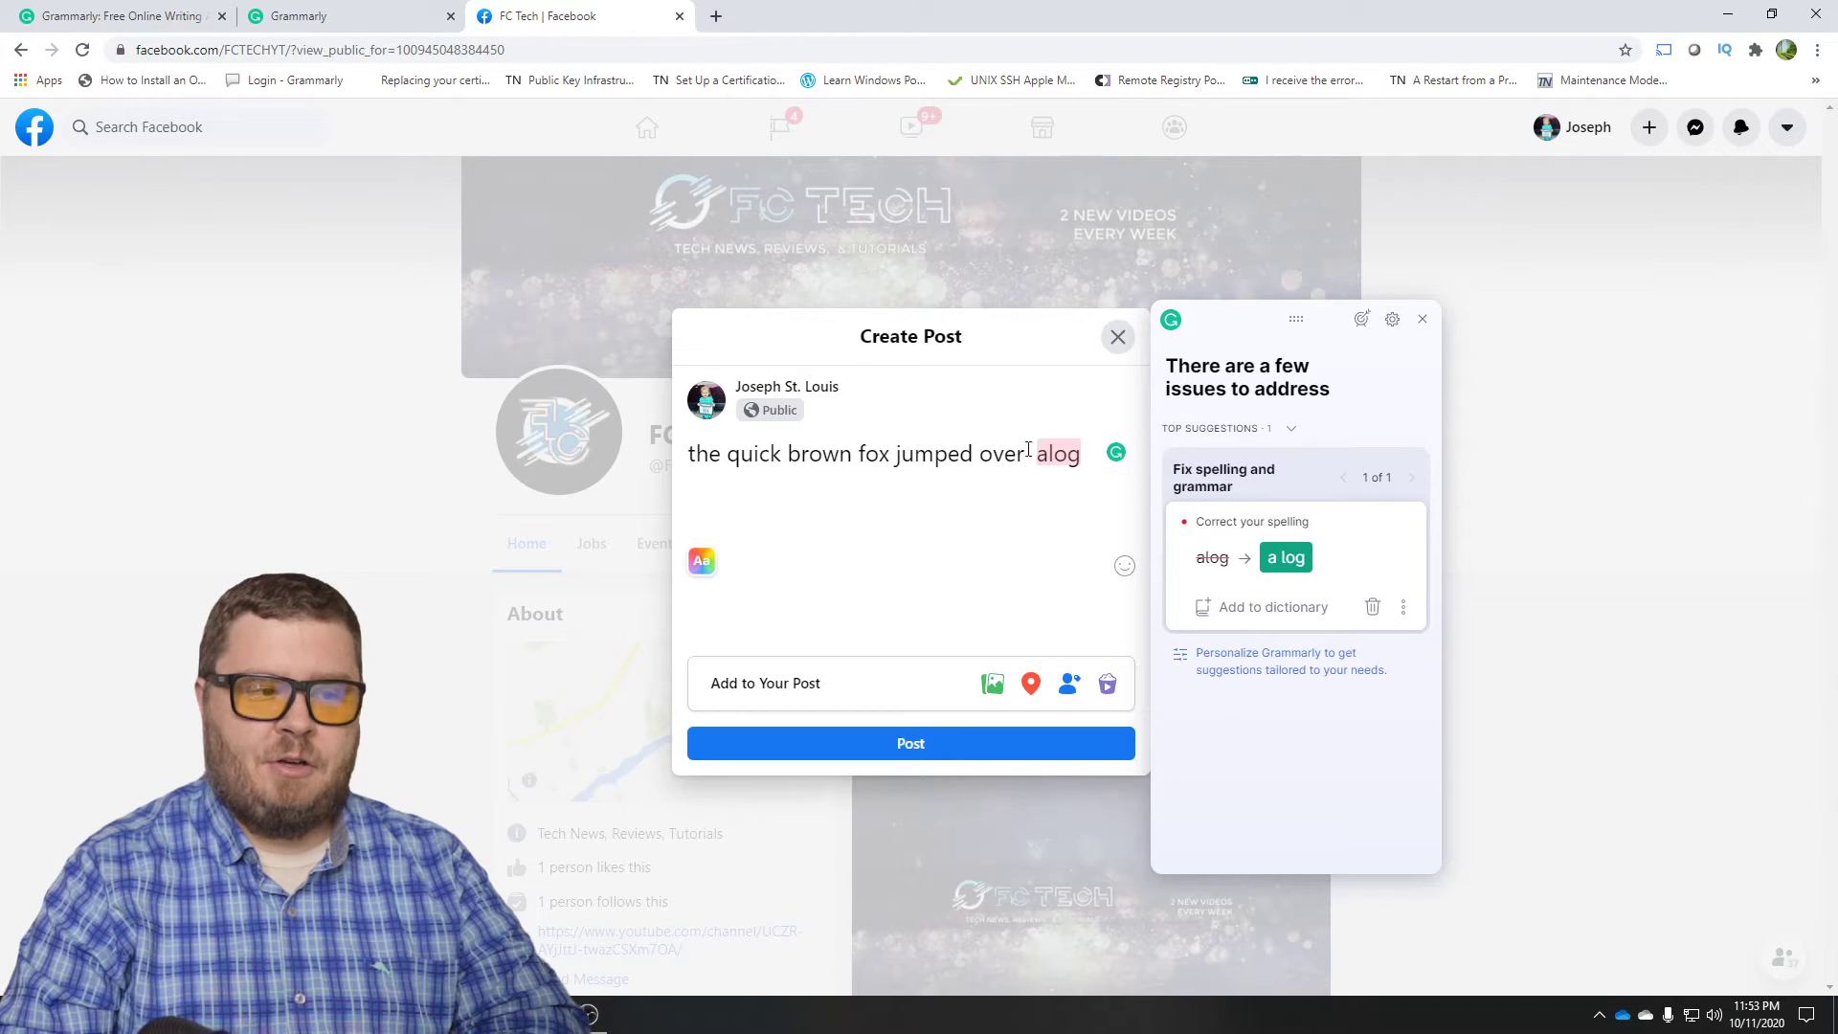
left_click(1287, 560)
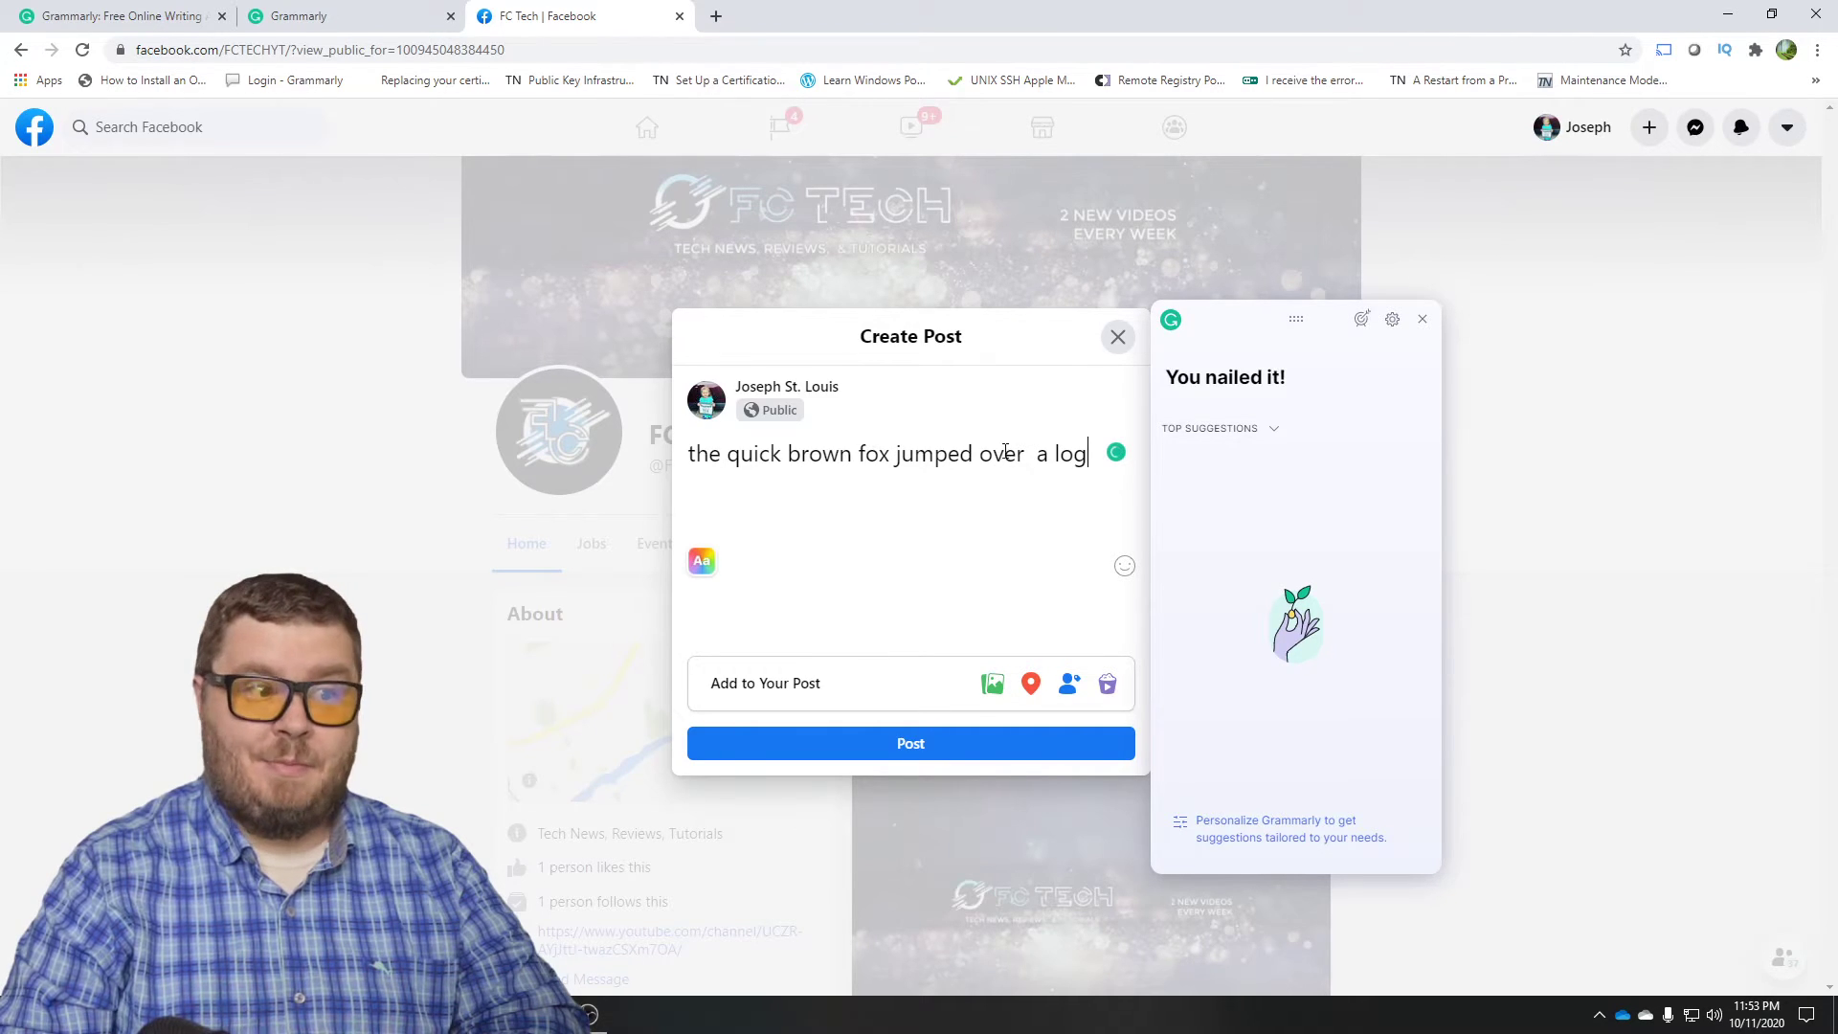
left_click(884, 545)
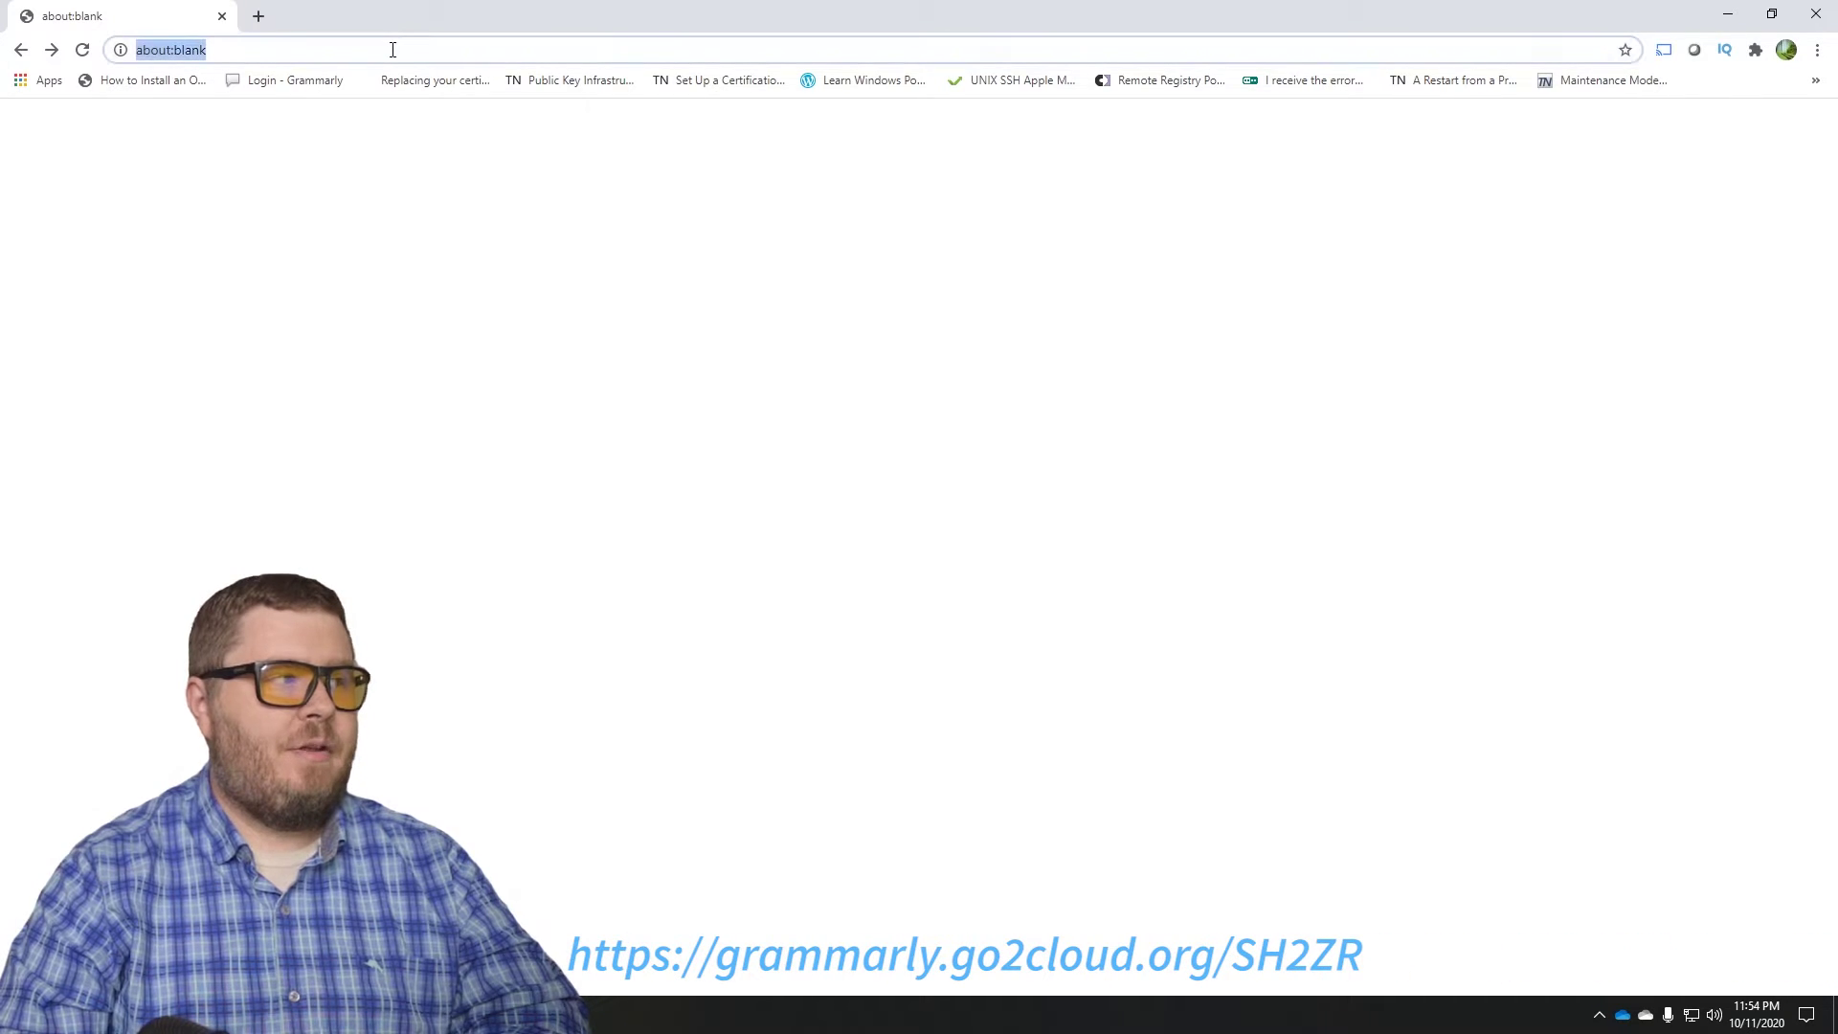
Go to grammarly.go2cloud.org/SH2ZR and download the Grammarly add-in for Windows.
type("https://grammarly.go2cloud.org/SH2ZR")
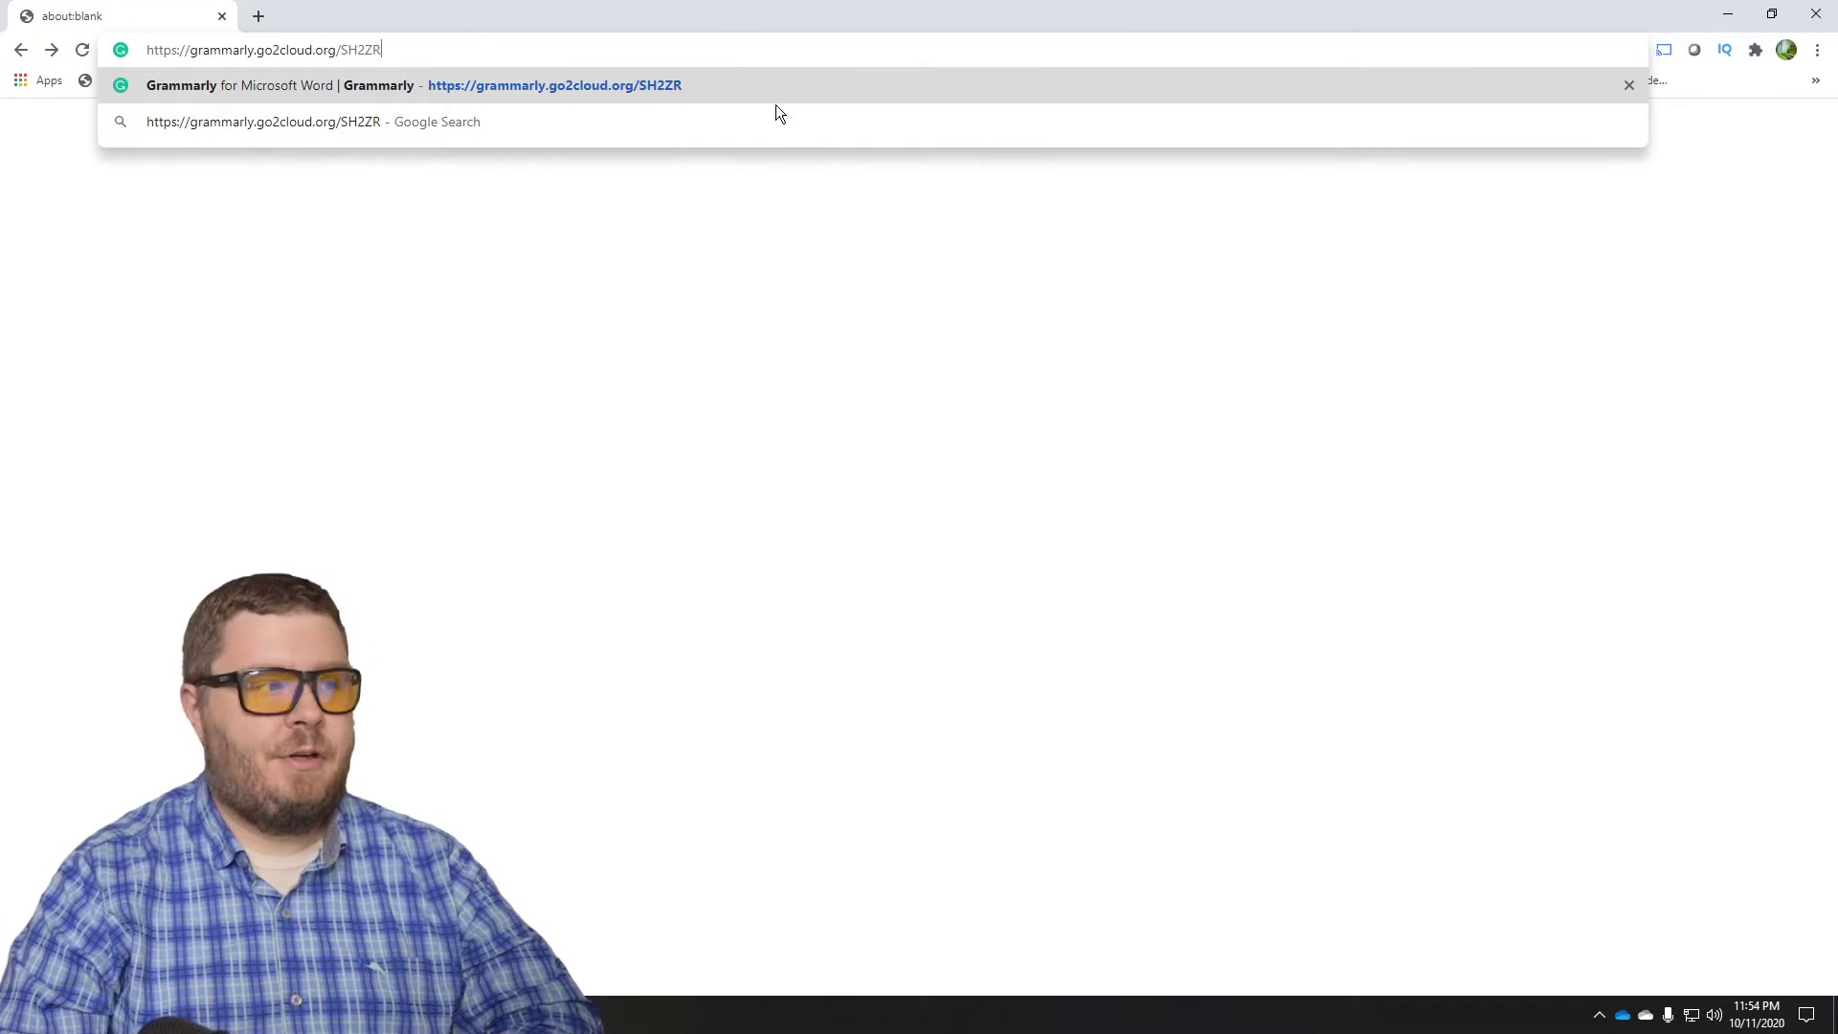
key("Return")
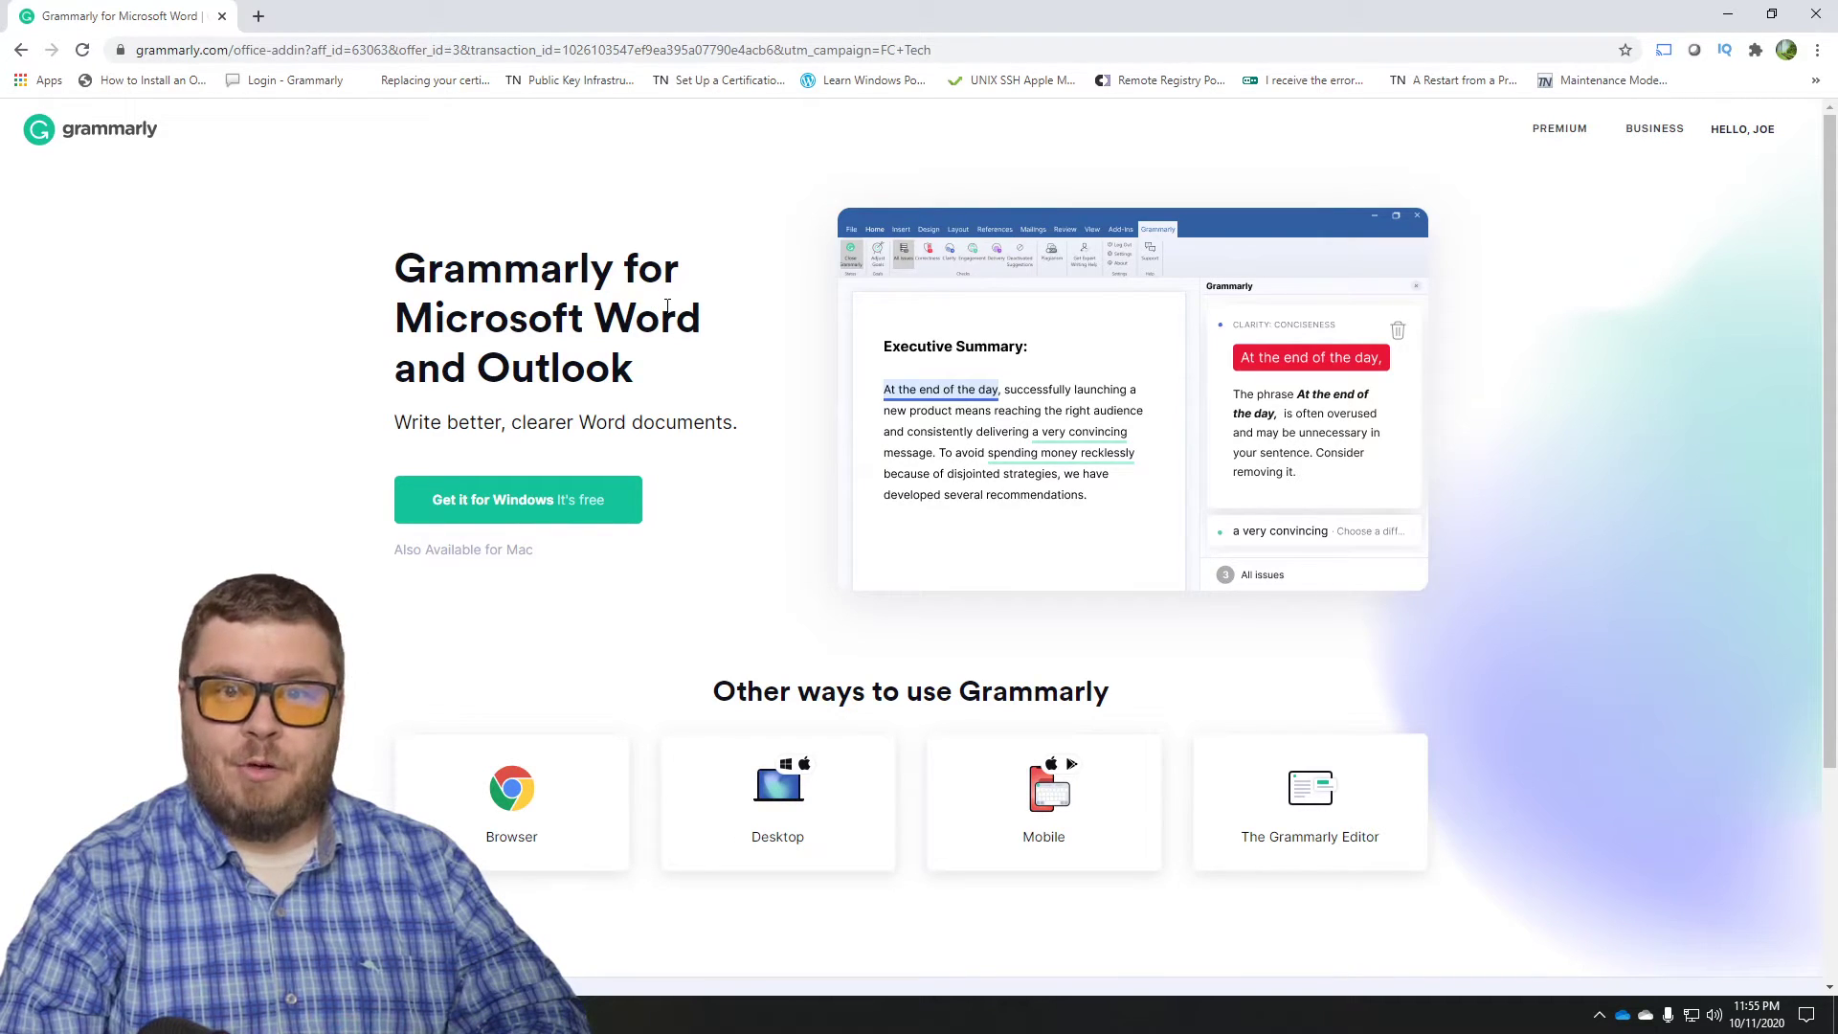
left_click(525, 512)
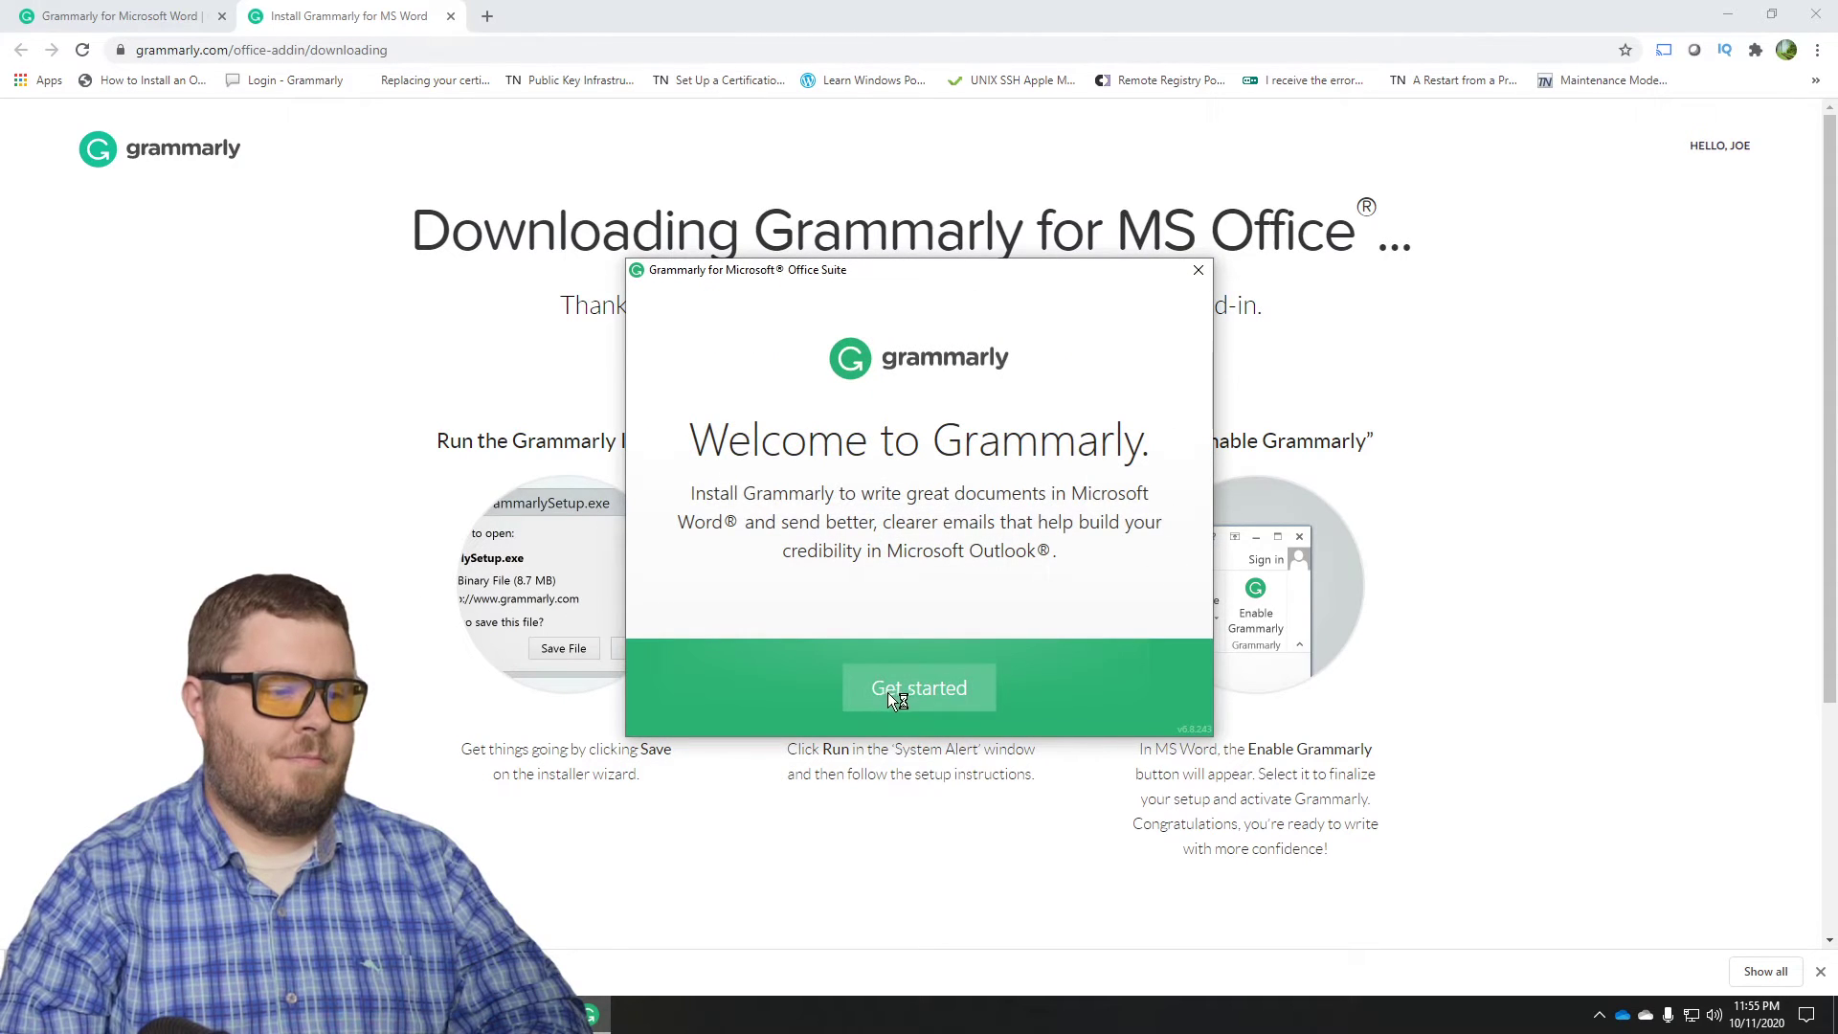
Install the Grammarly add-in for both Word and Outlook, finish the installer, and bring up Start.
left_click(889, 692)
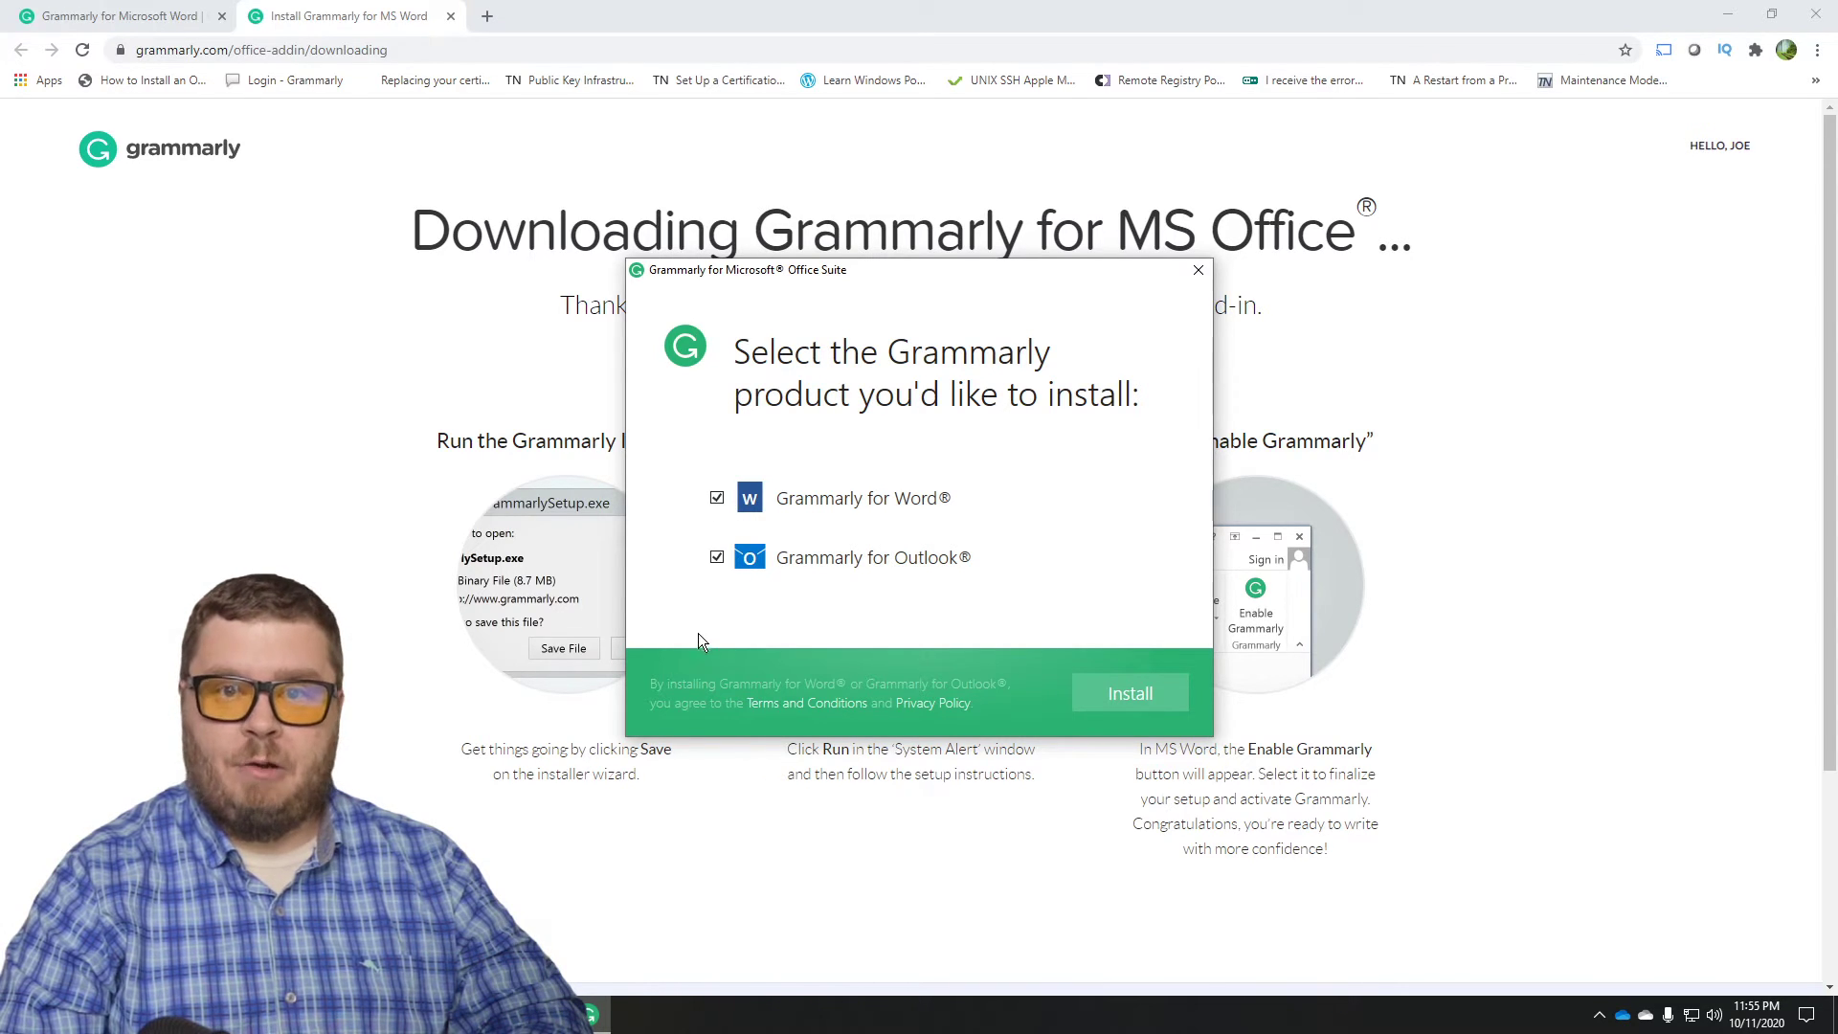
left_click(717, 554)
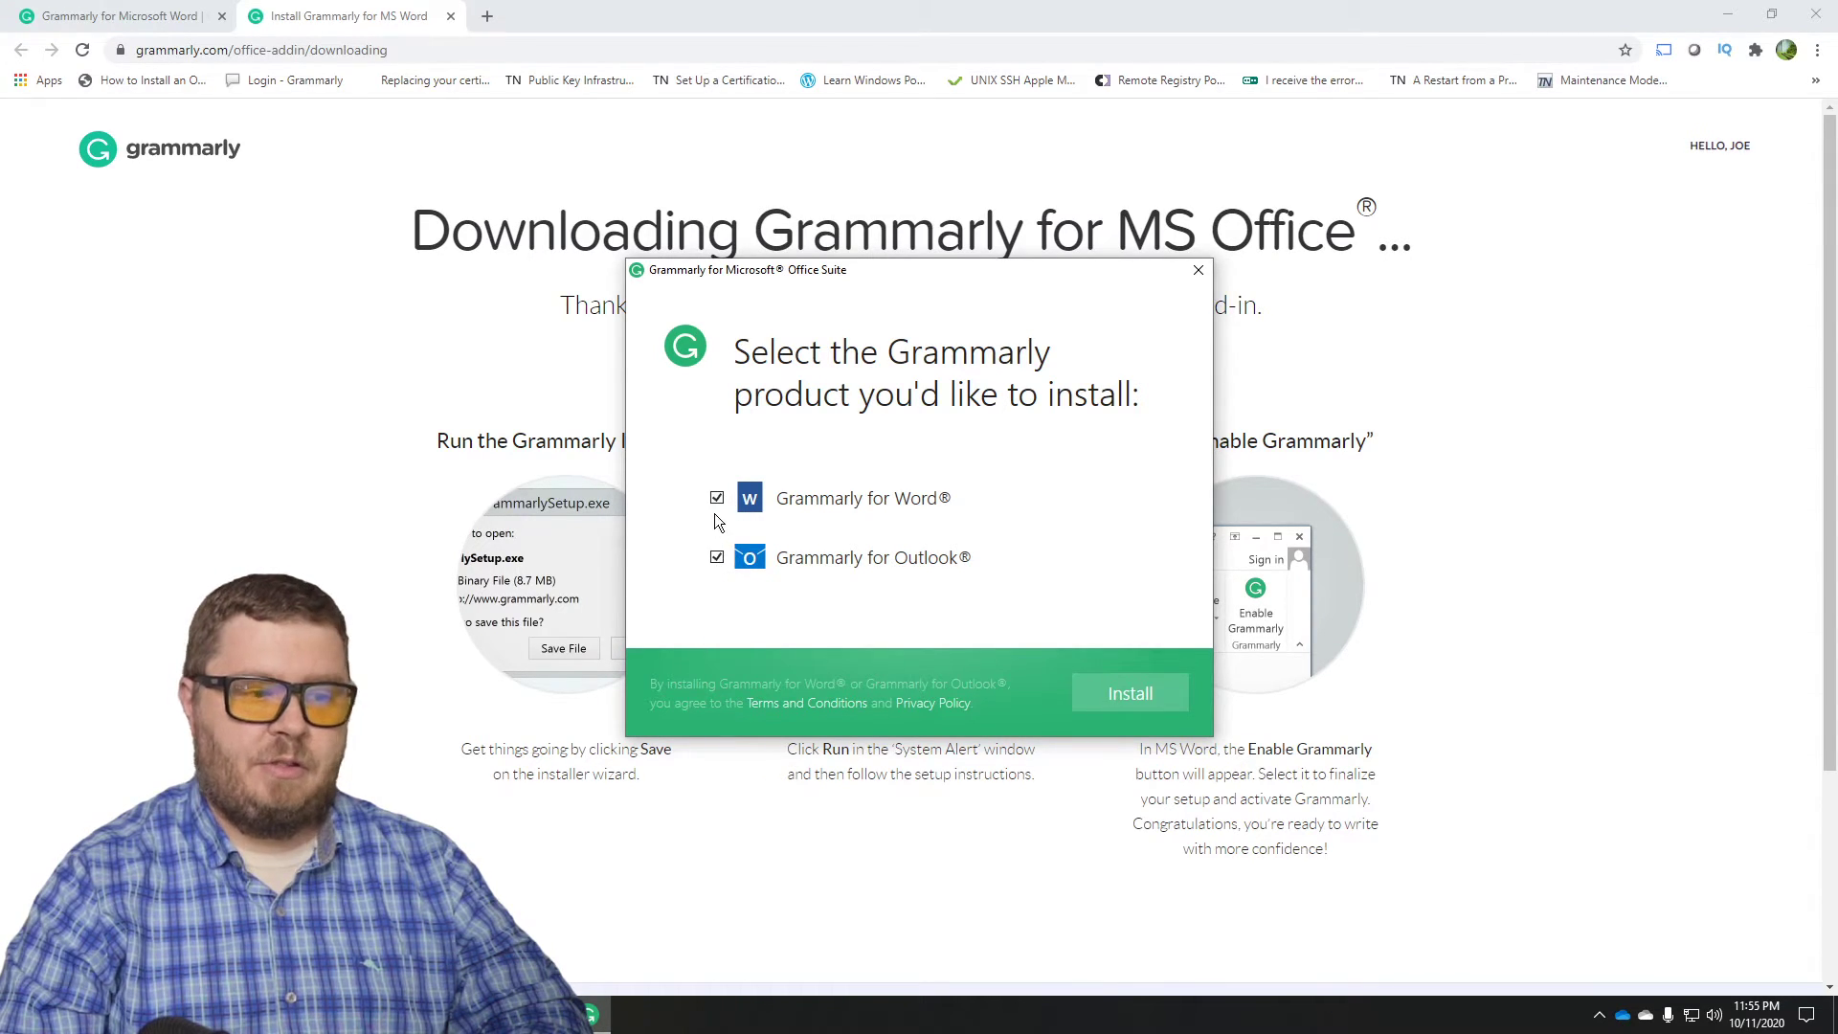
left_click(716, 556)
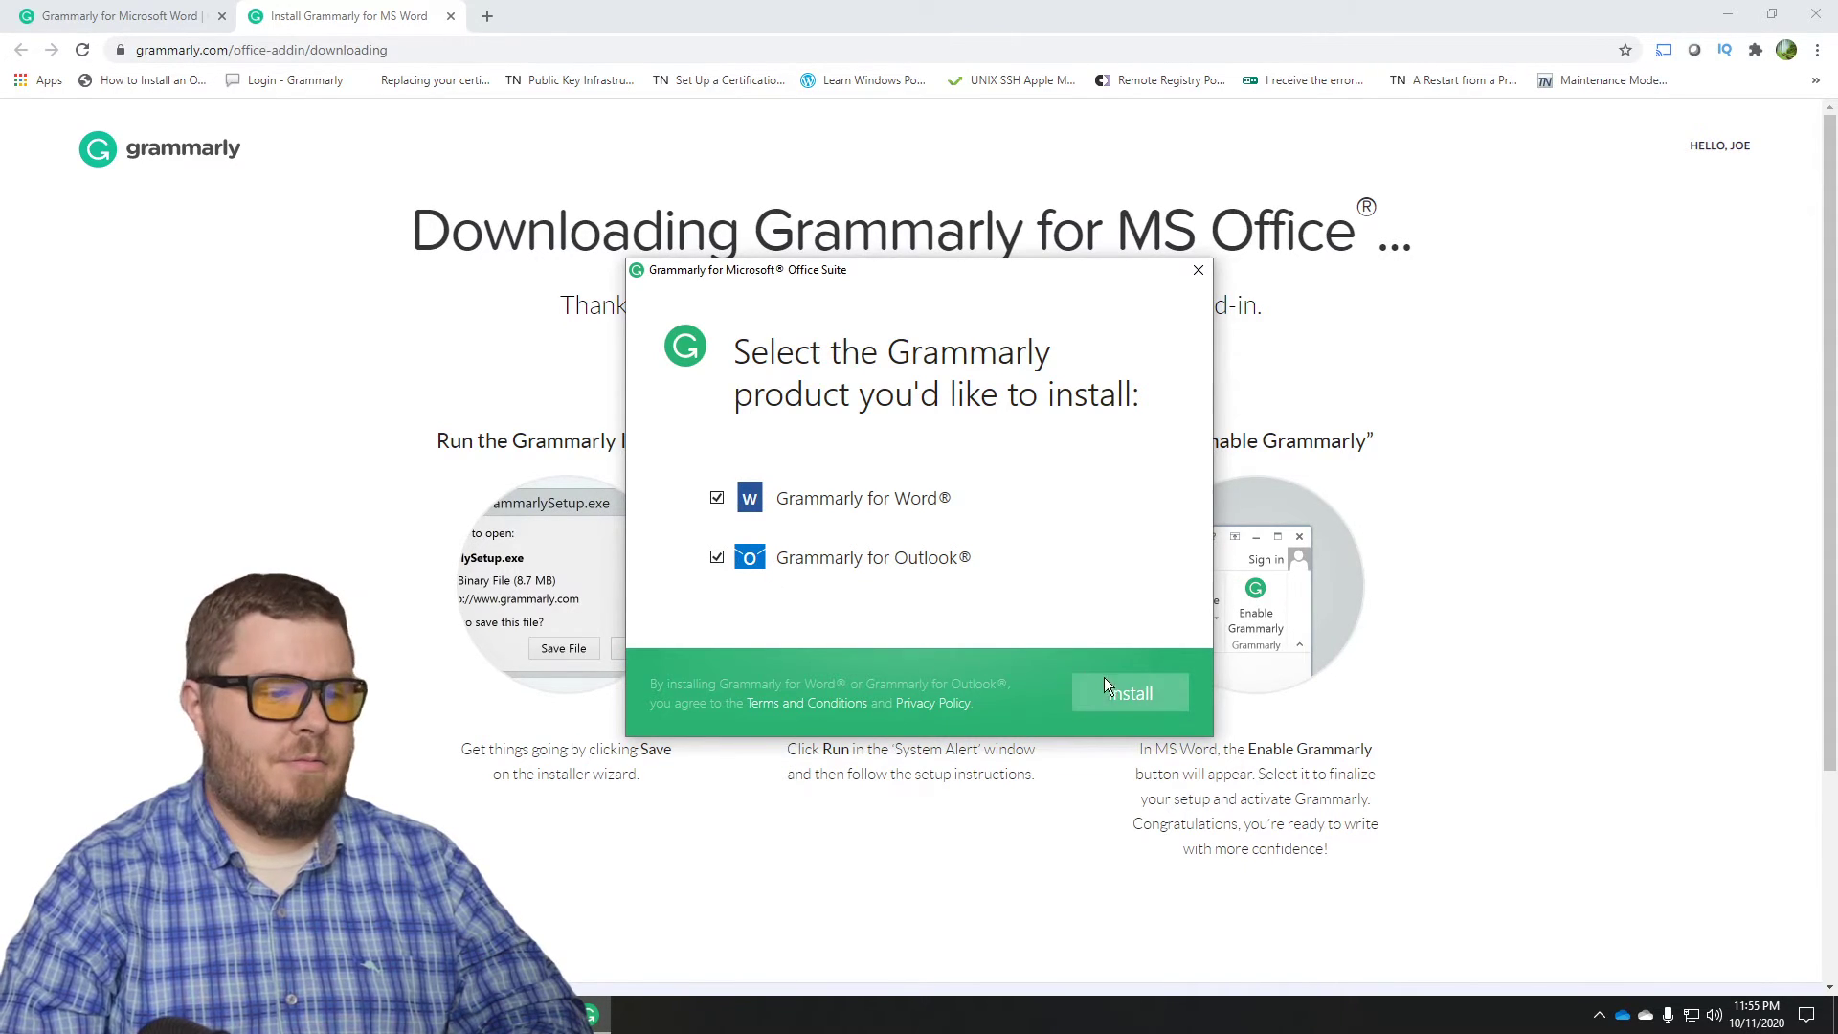
left_click(1129, 703)
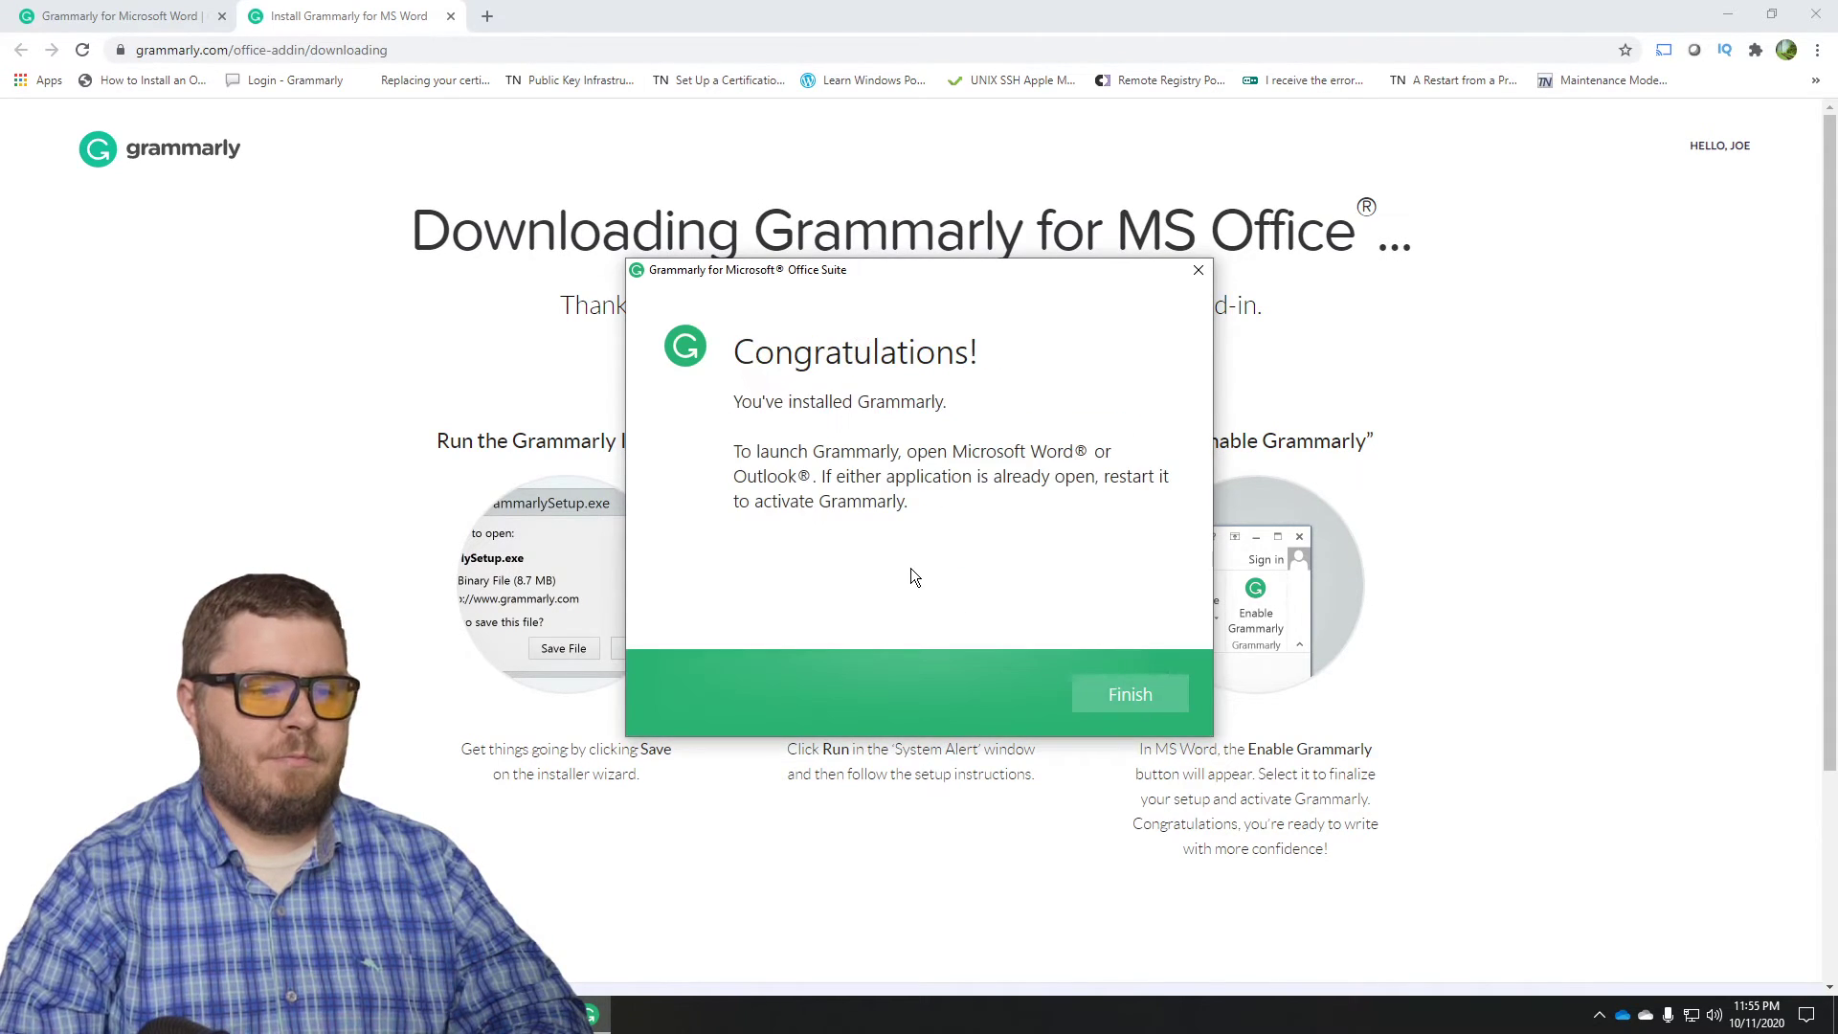
left_click(1124, 693)
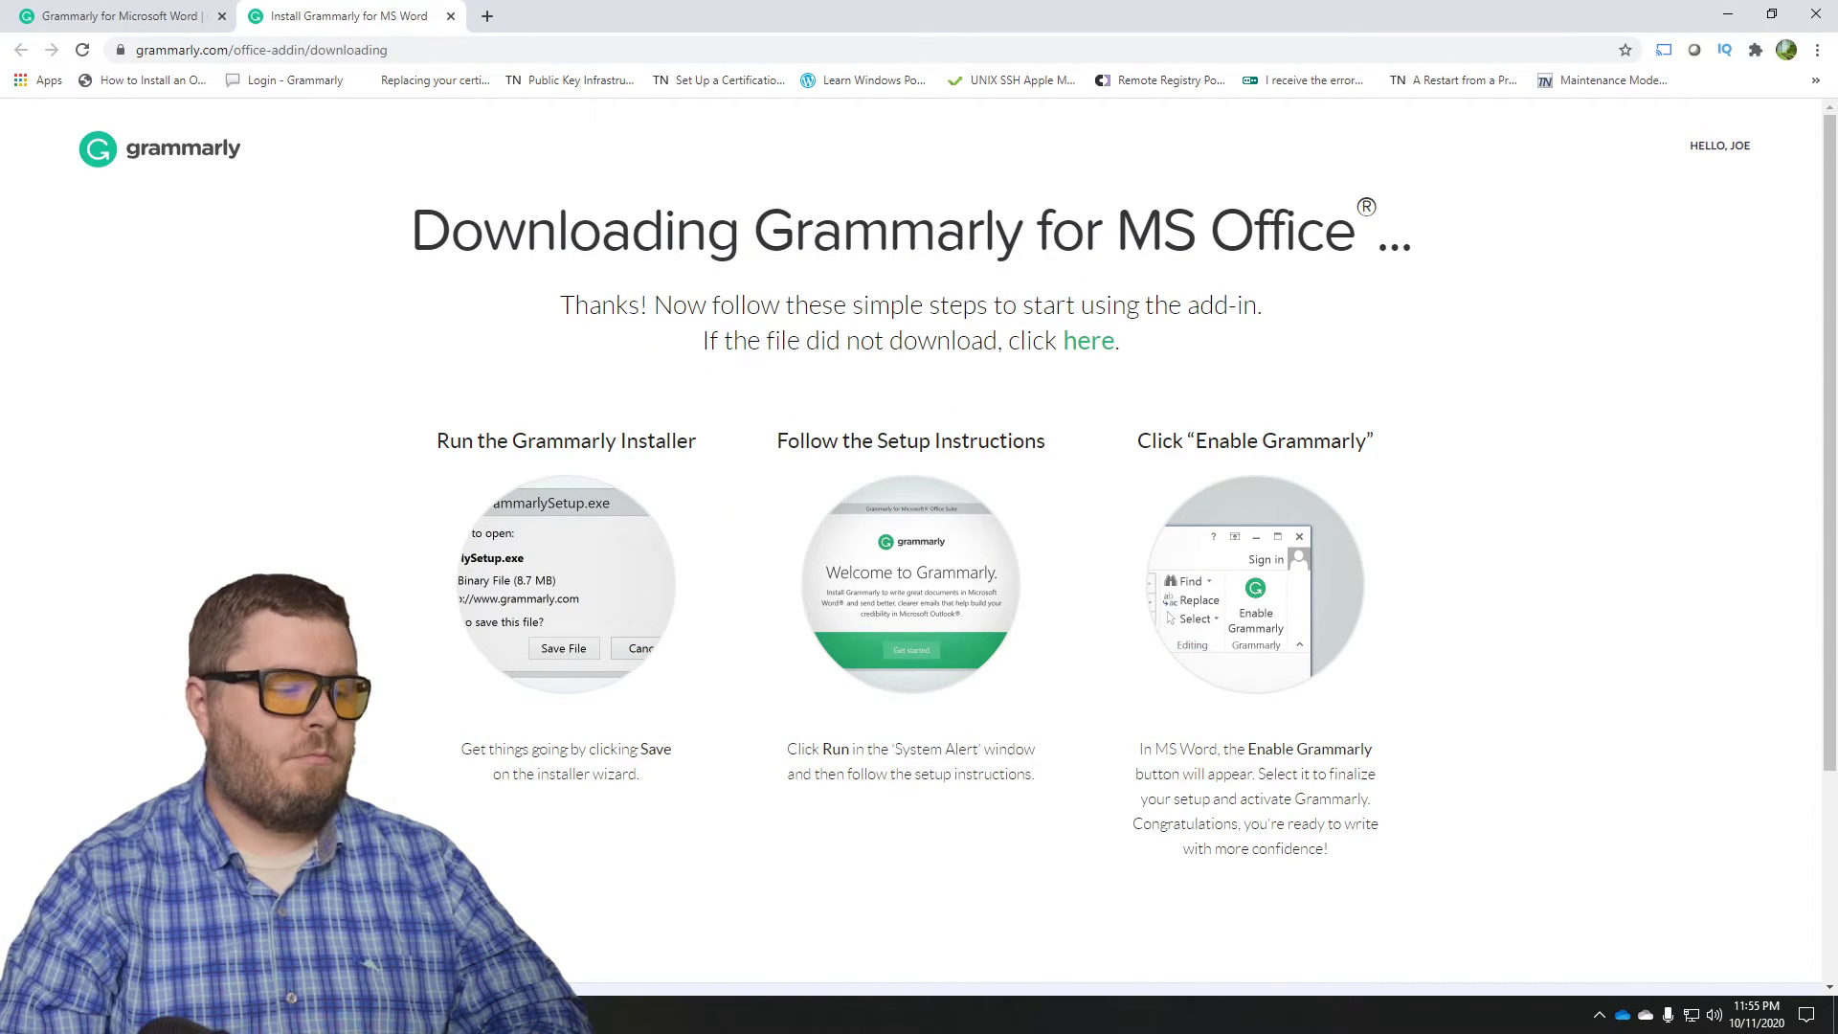
key("super")
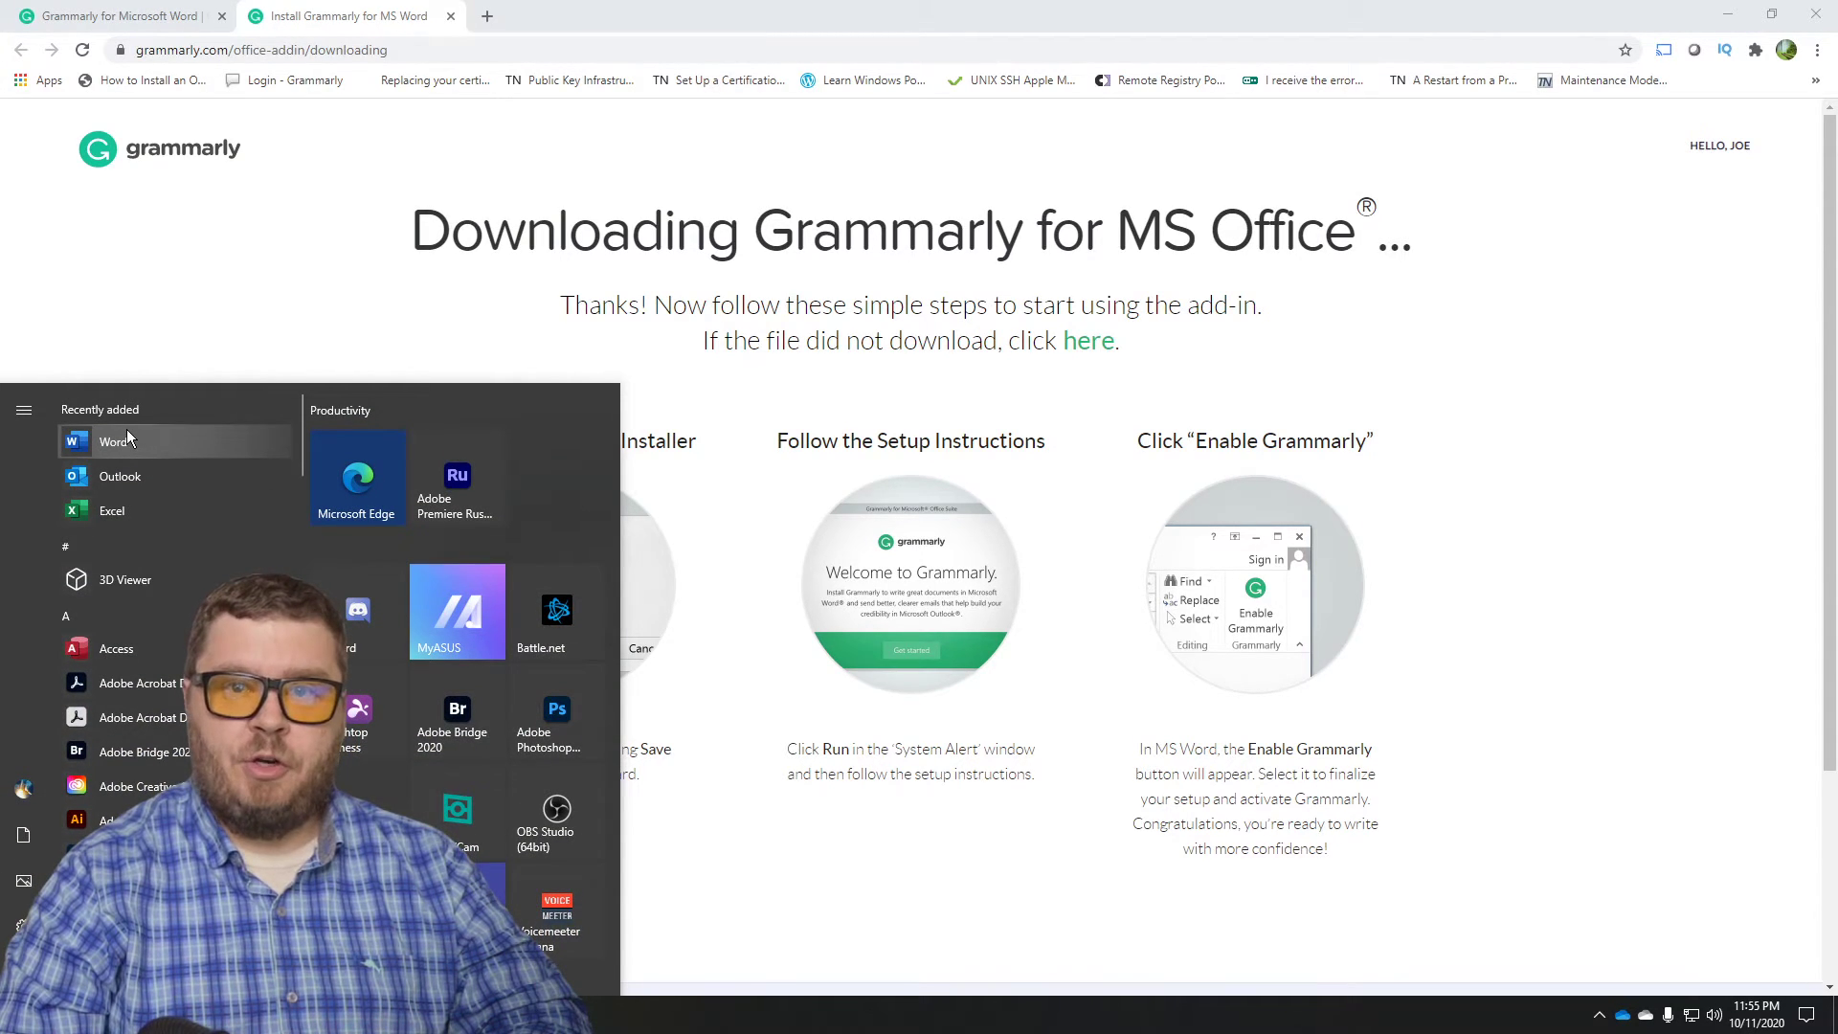
Launch Word, create a blank document, and type 'teh quick brown fox jumped over alog'.
left_click(115, 441)
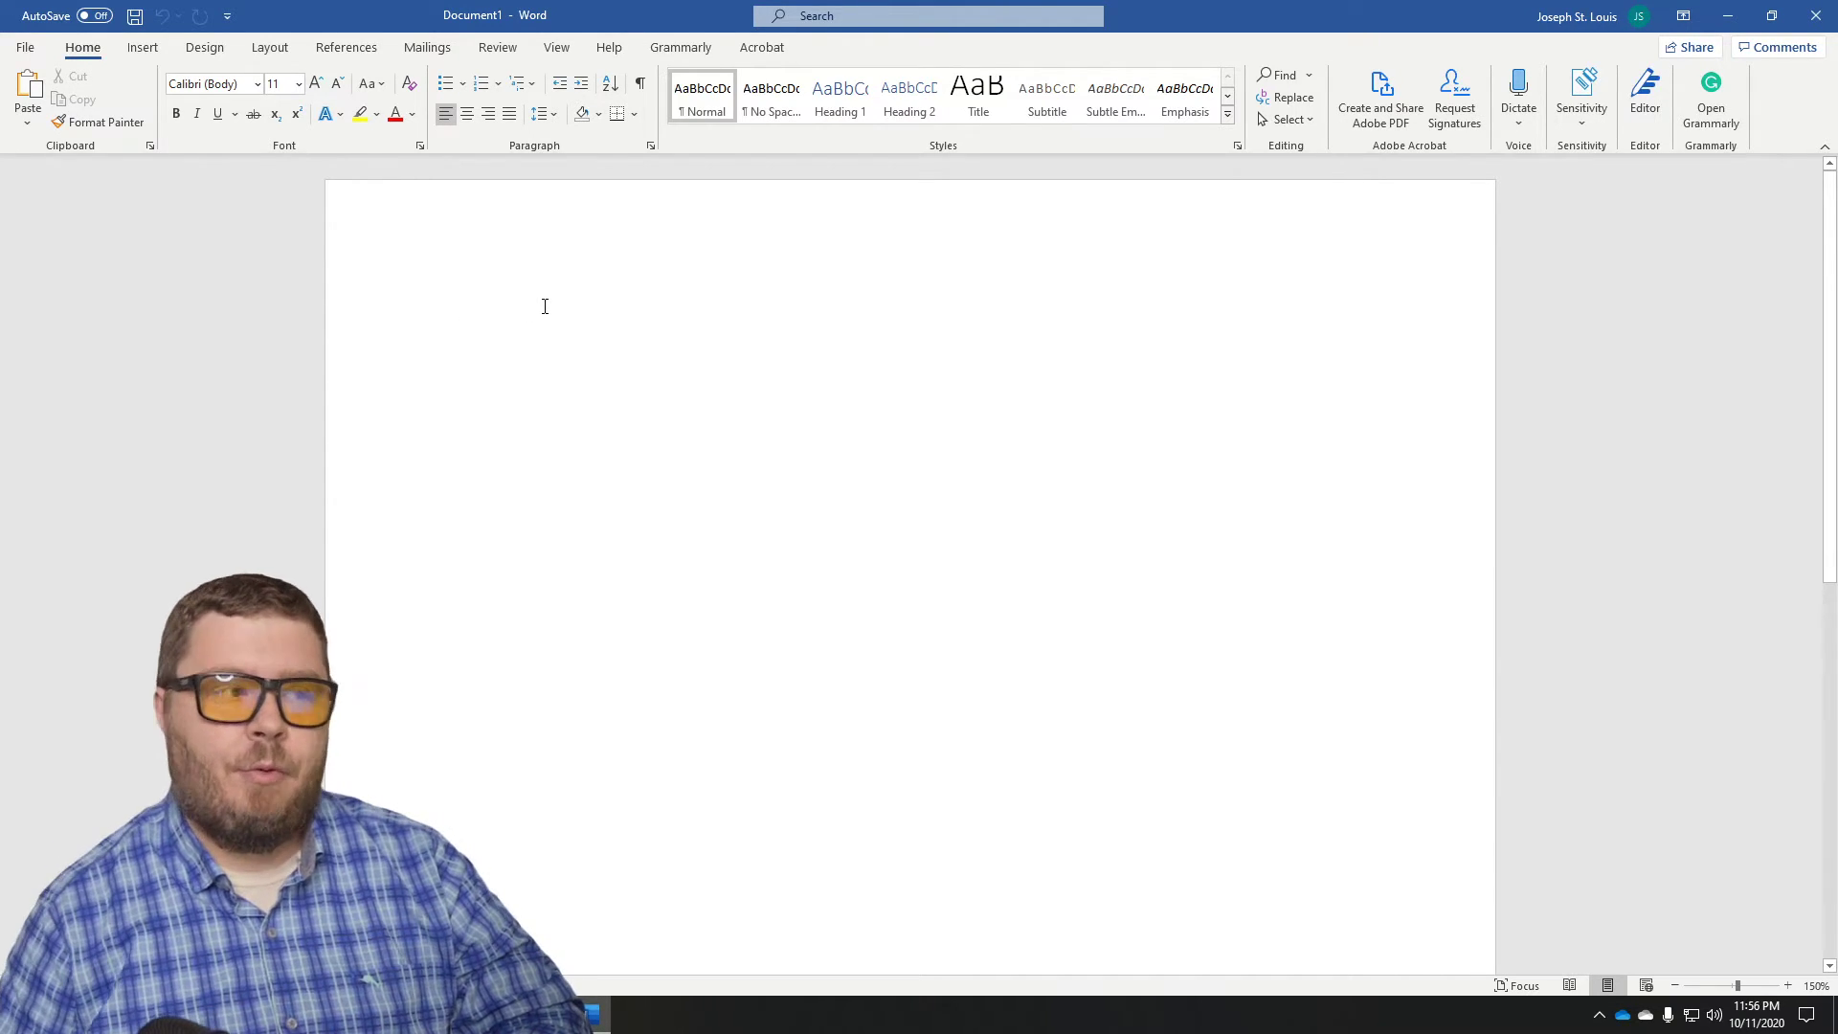
type("The quick")
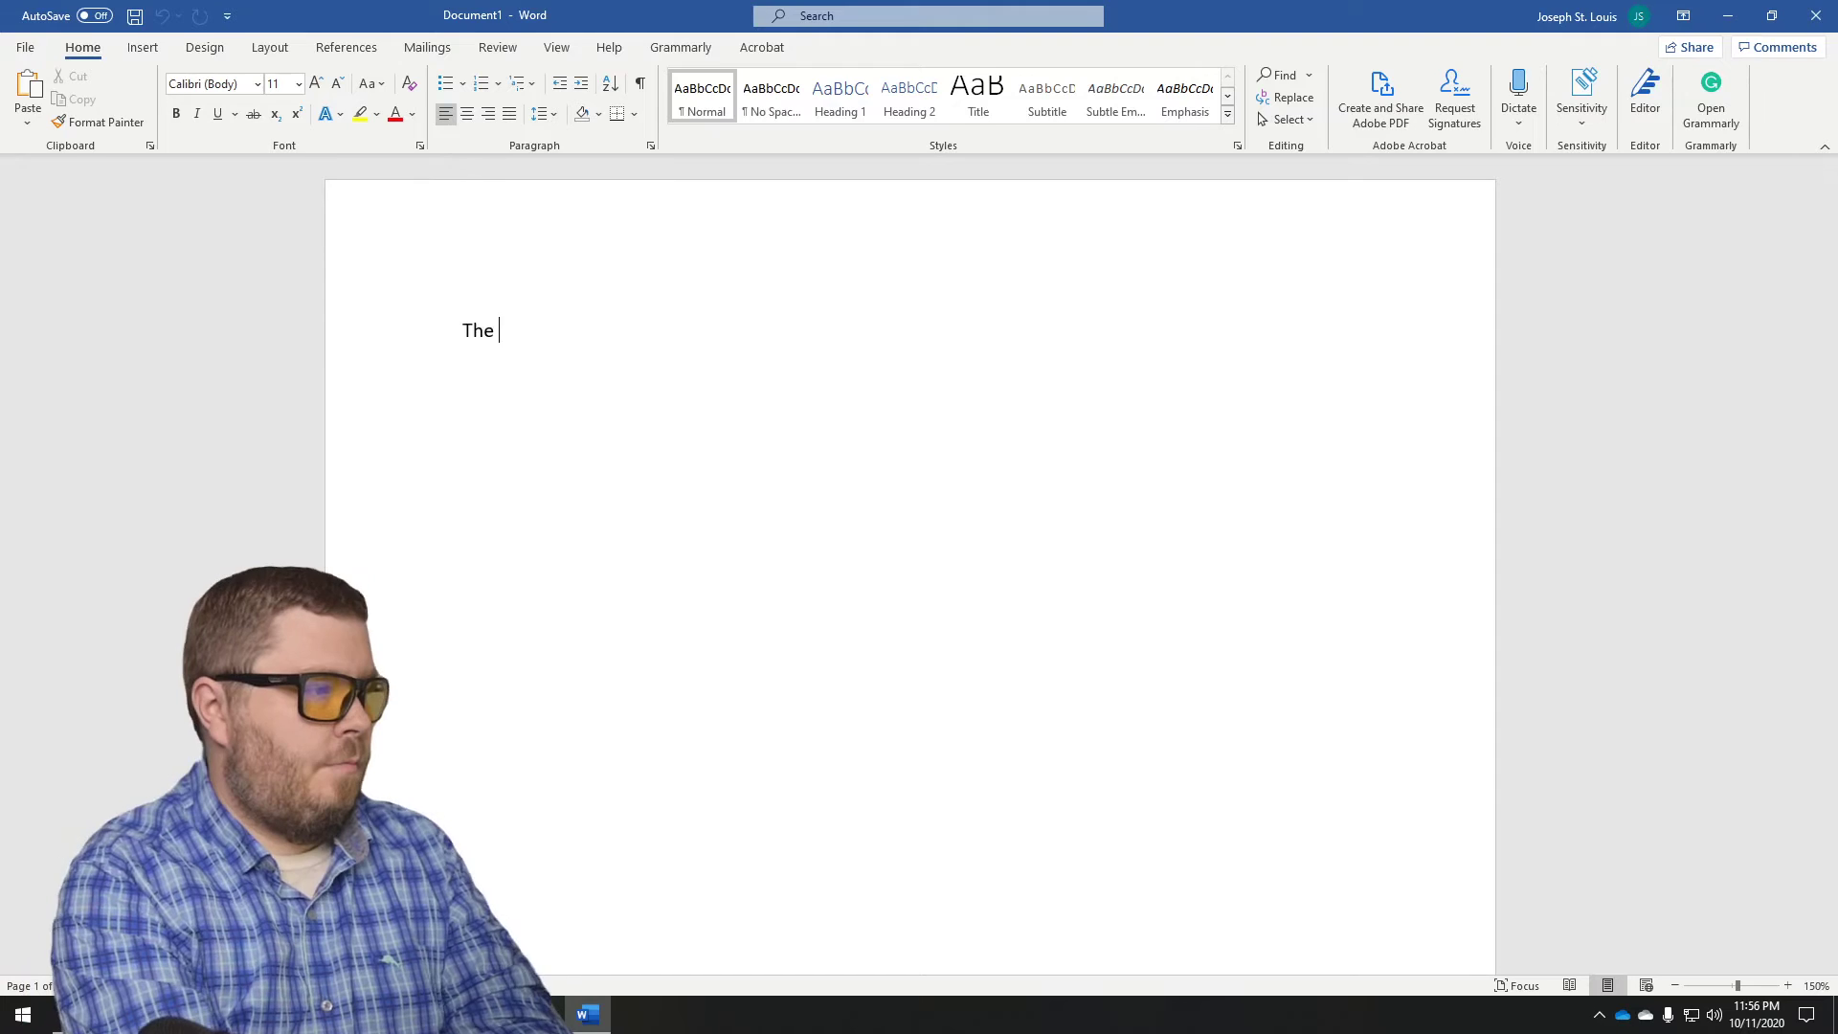
key("BackSpace")
key("BackSpace")
key("BackSpace")
key("BackSpace")
key("BackSpace")
key("BackSpace")
key("BackSpace")
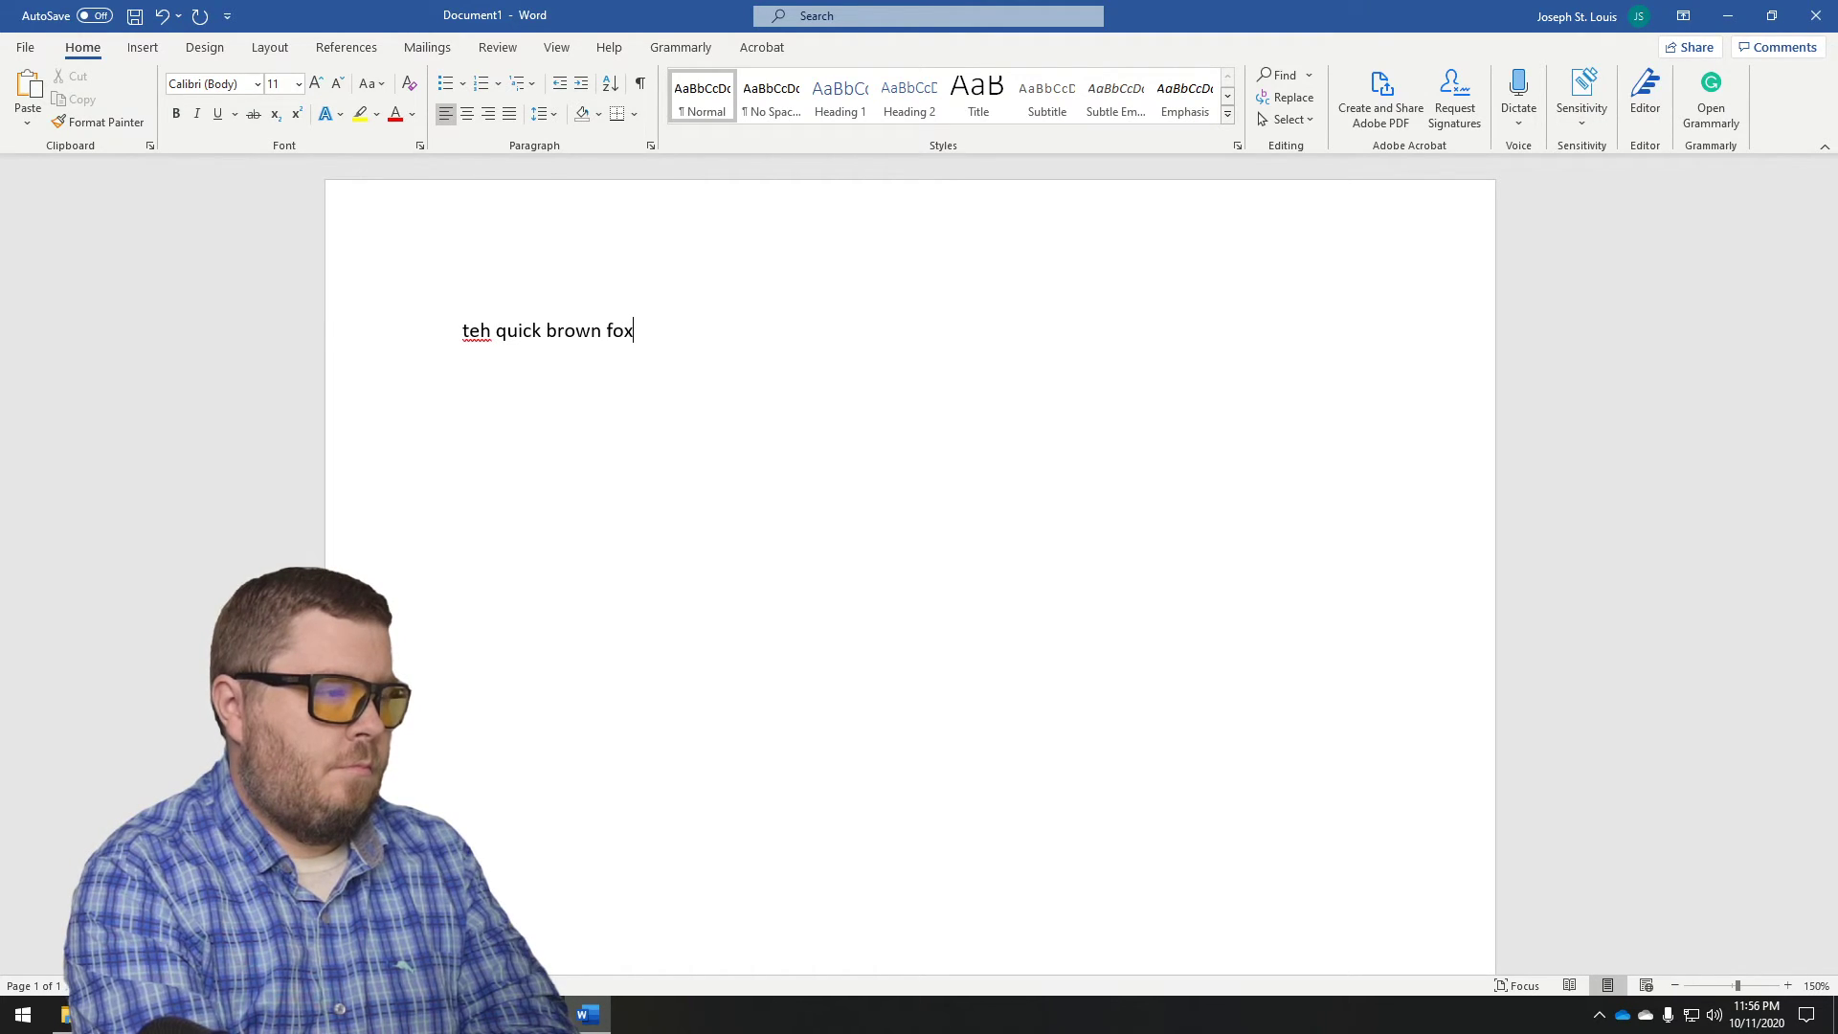
type("mped over alog")
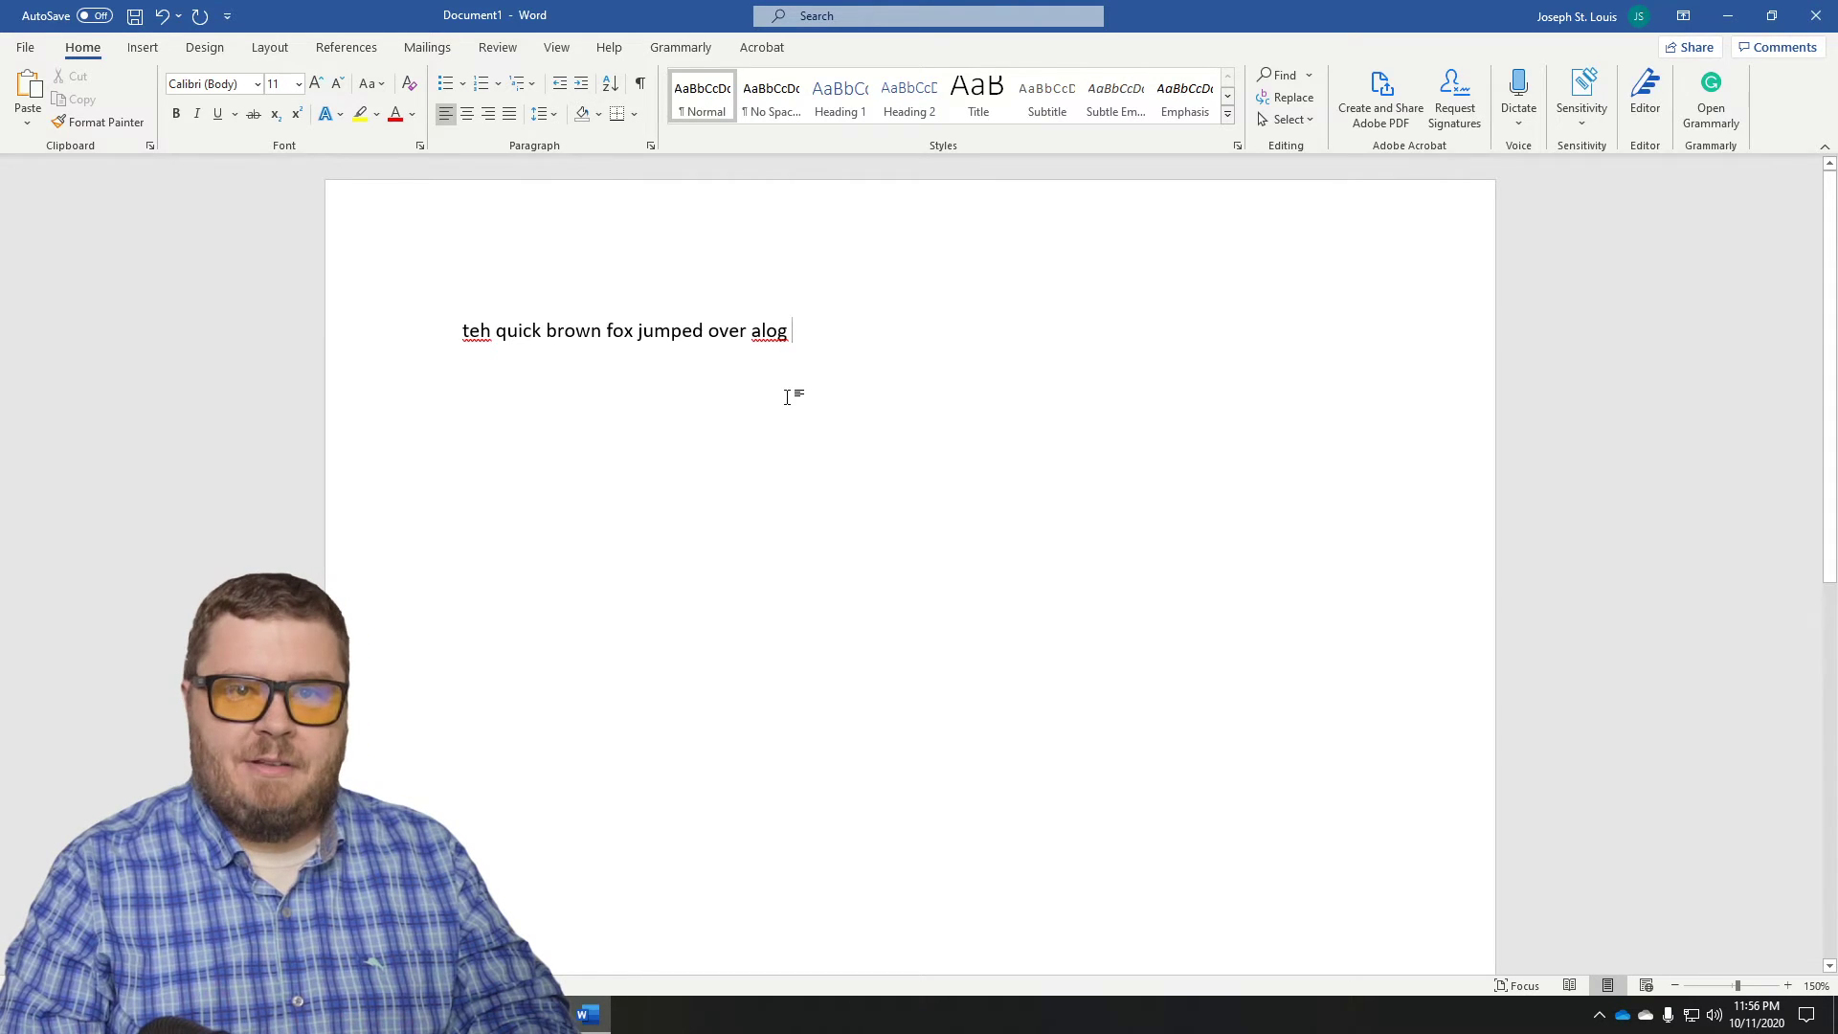
Turn on Grammarly in Word, log in, then correct 'teh' to 'the' and 'alog' to 'a log'.
left_click(1713, 105)
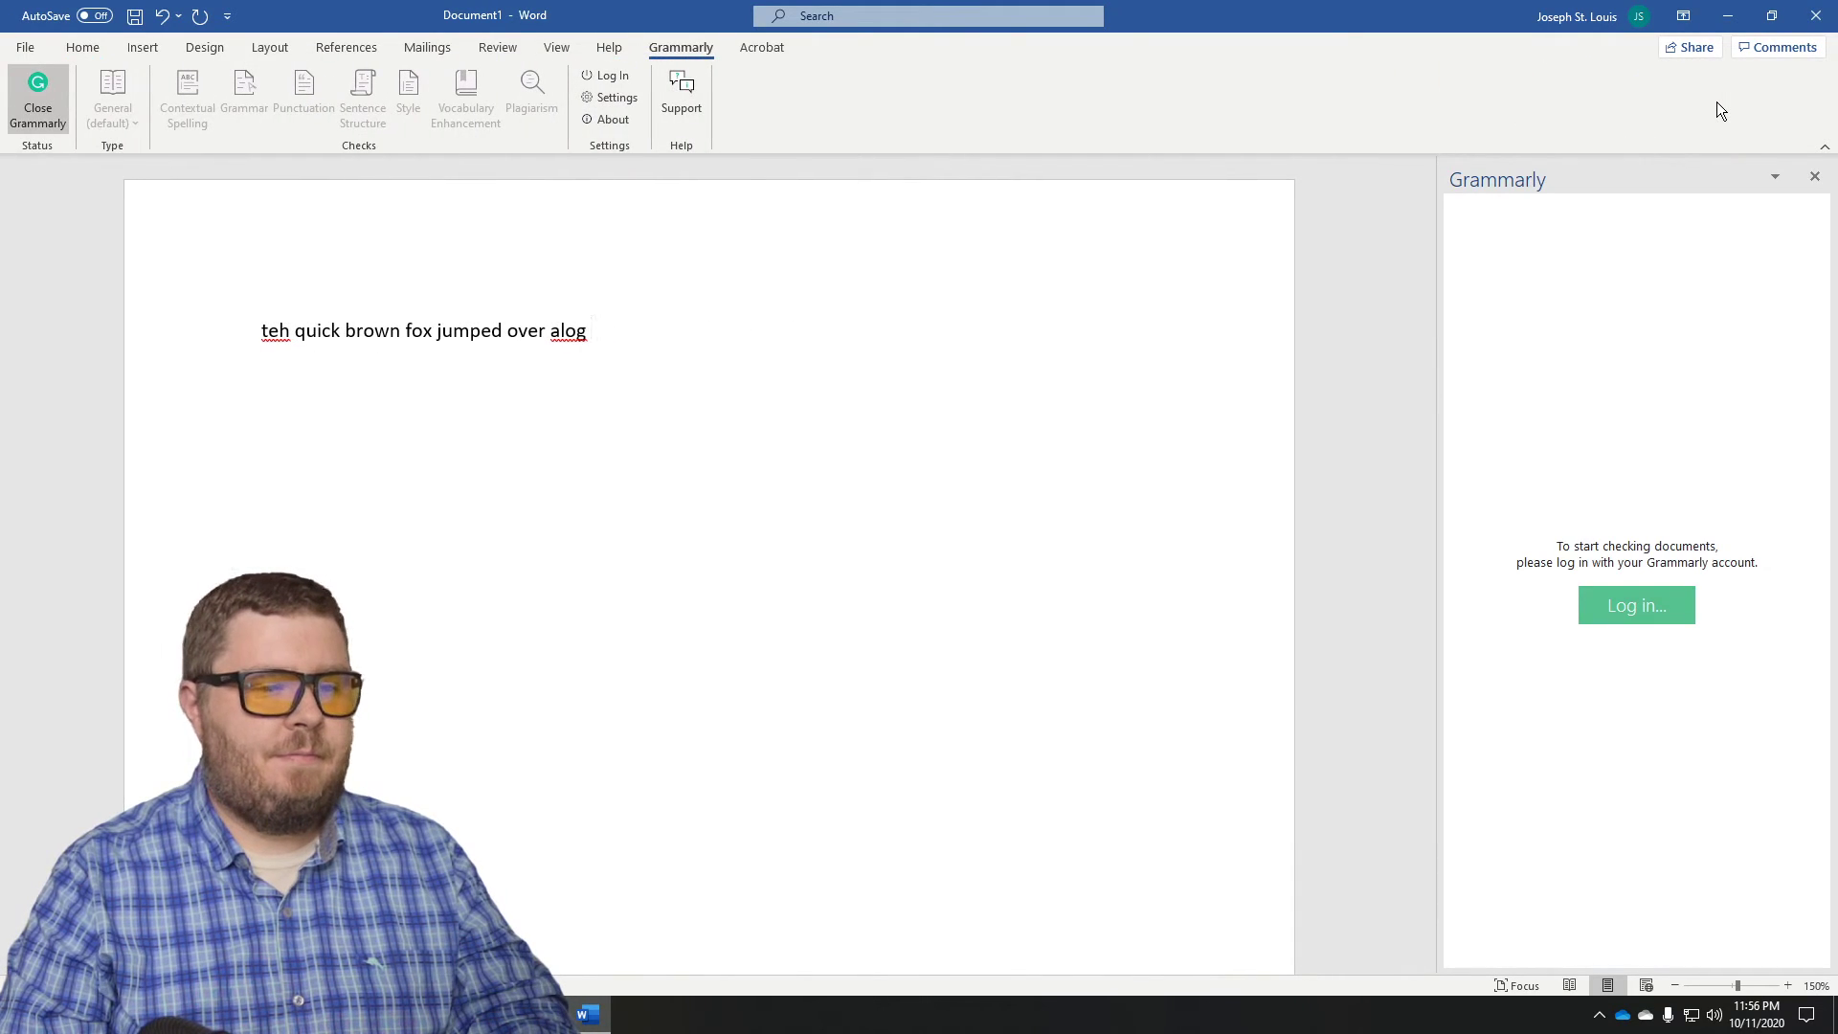
left_click(1630, 613)
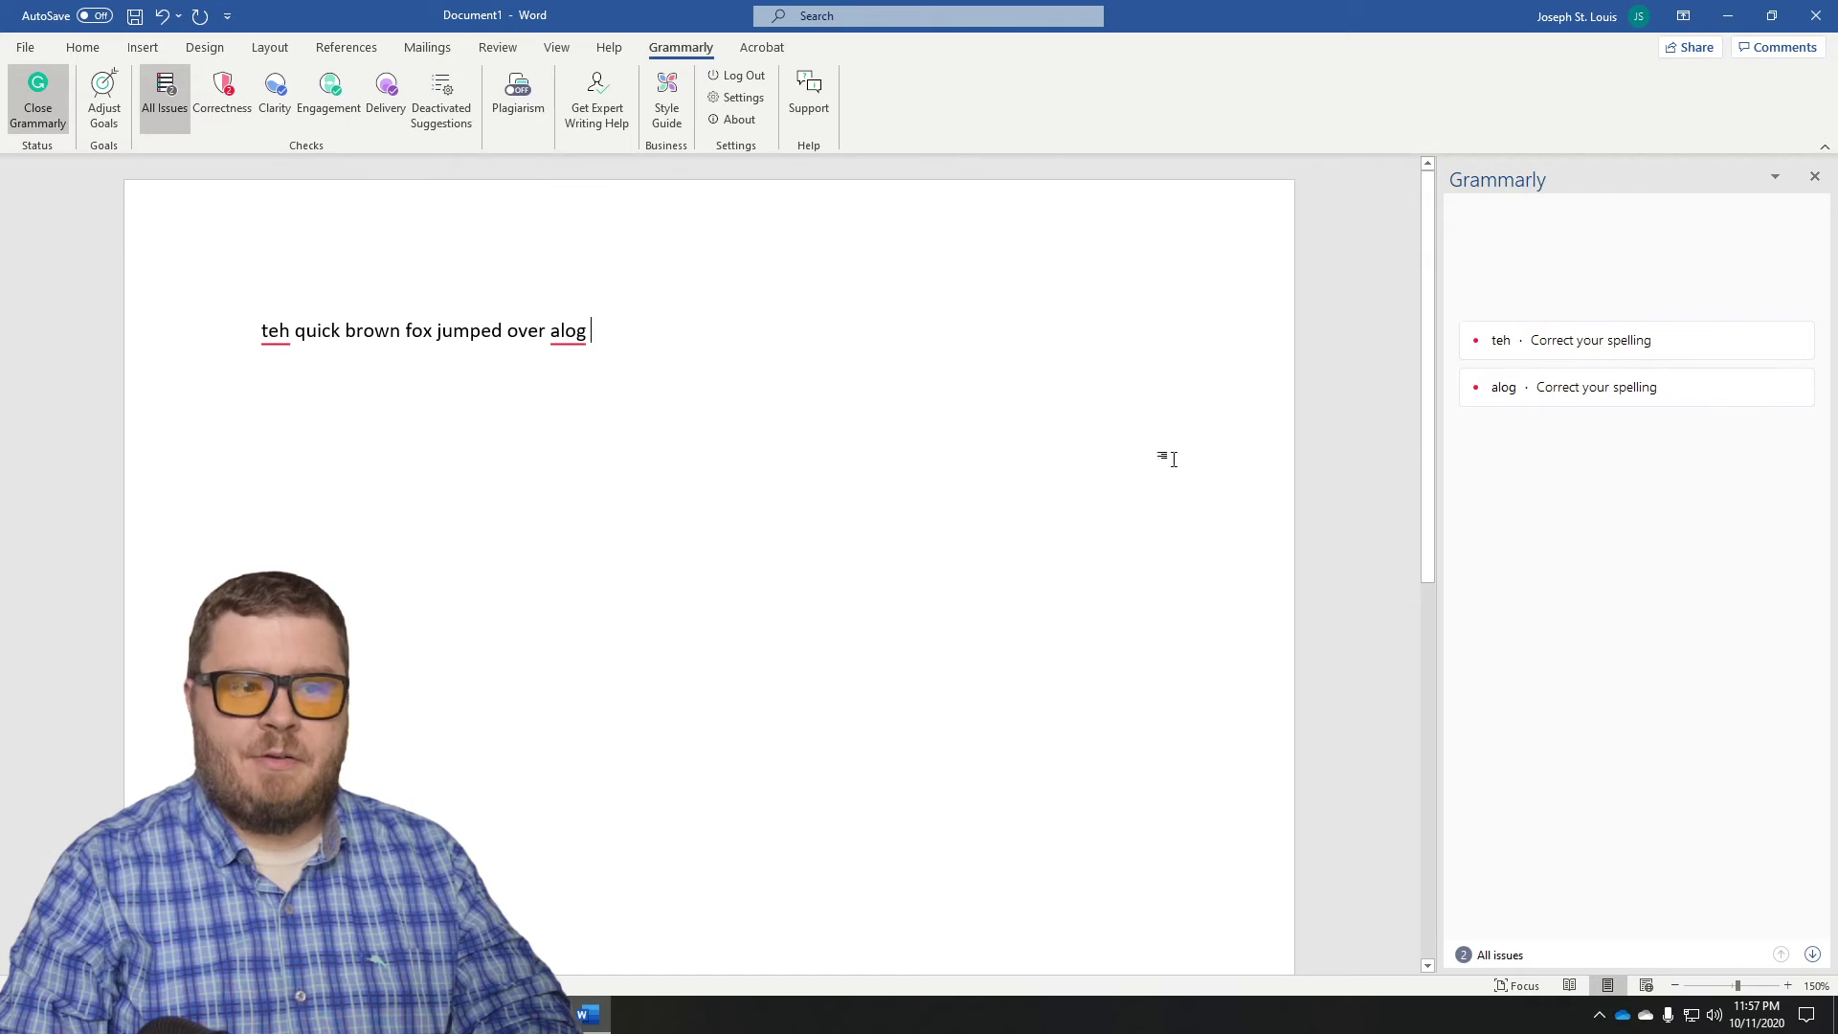
left_click(1503, 342)
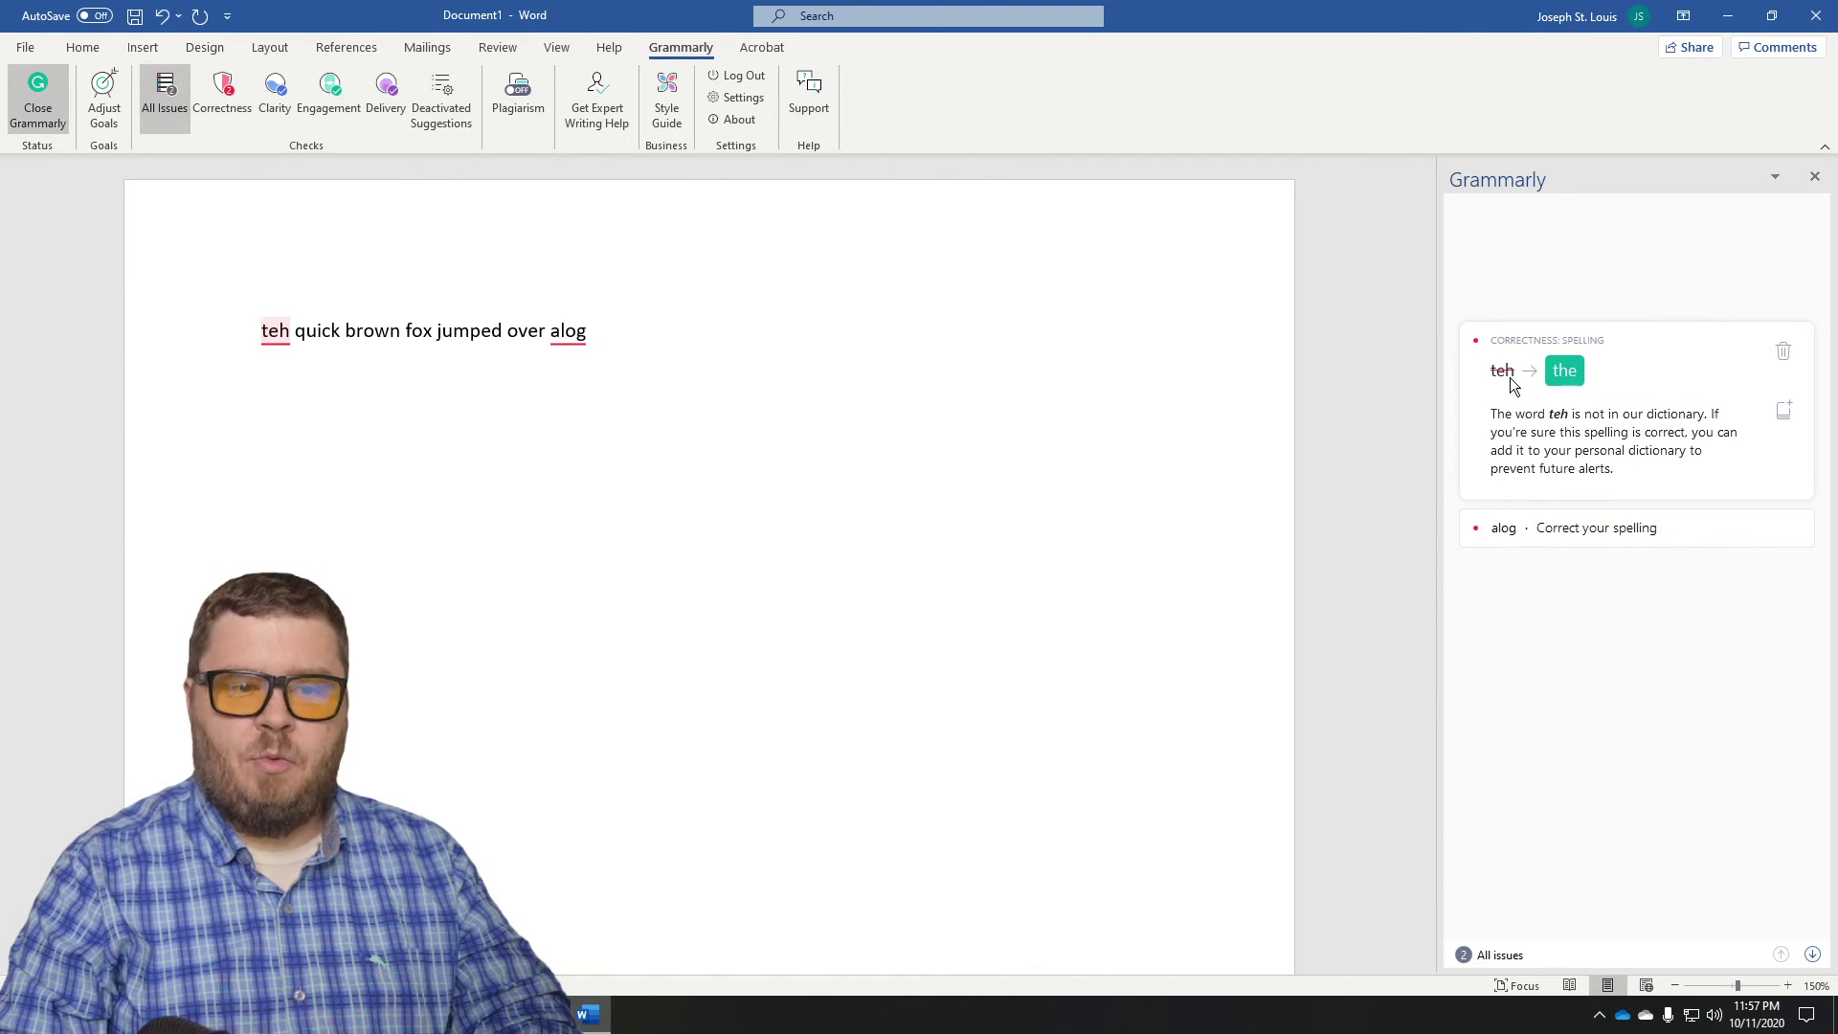
left_click(1565, 371)
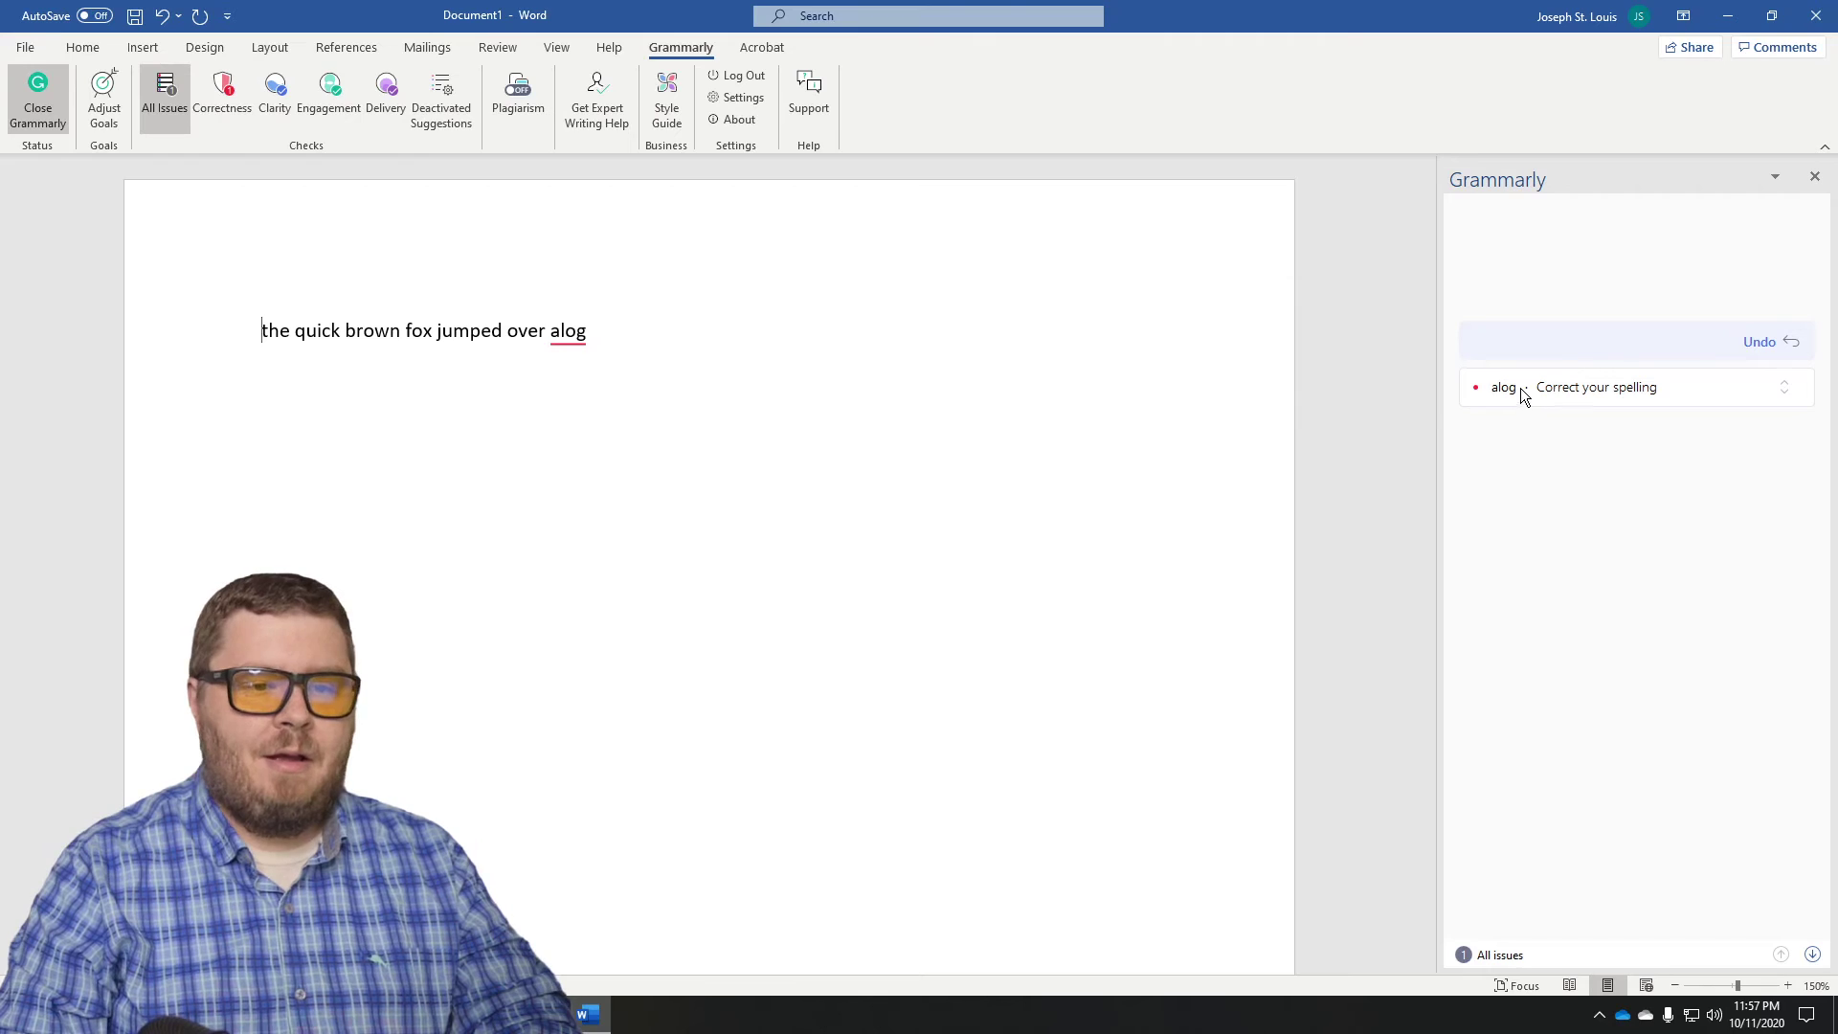
left_click(1515, 394)
left_click(1572, 413)
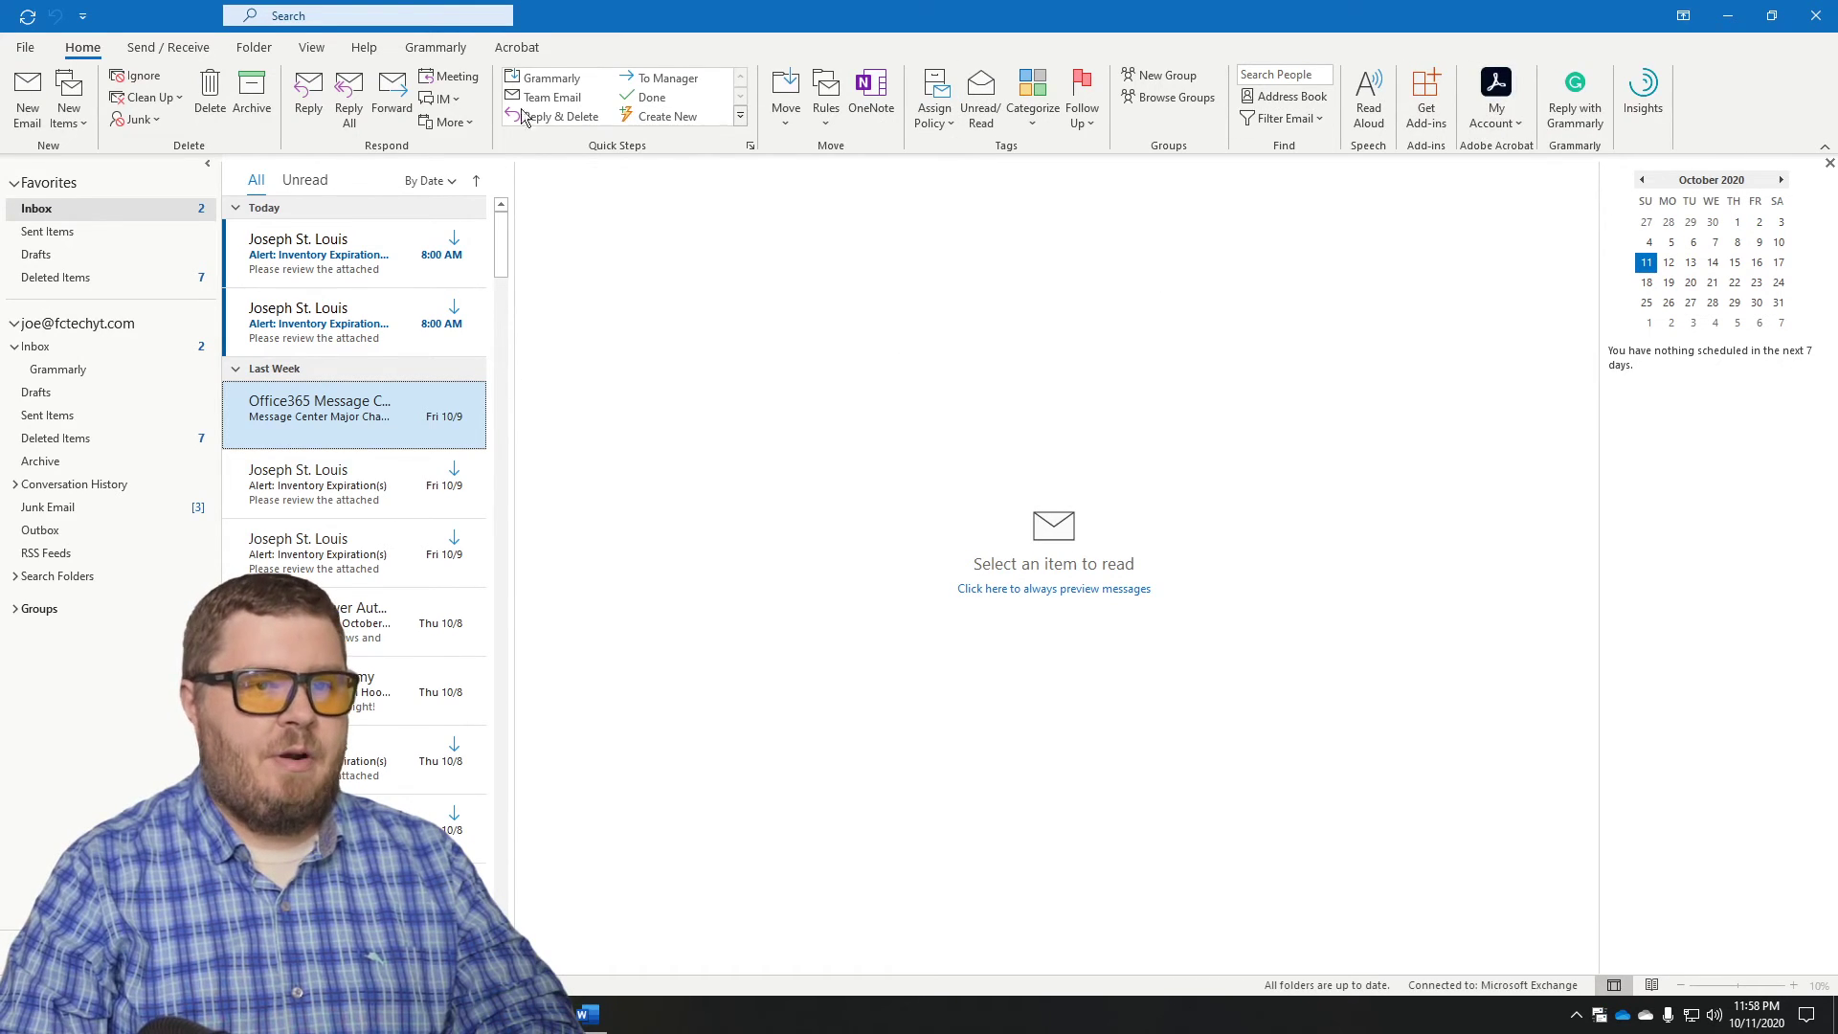
Create a new blank Outlook email and put the cursor in its message body.
left_click(24, 117)
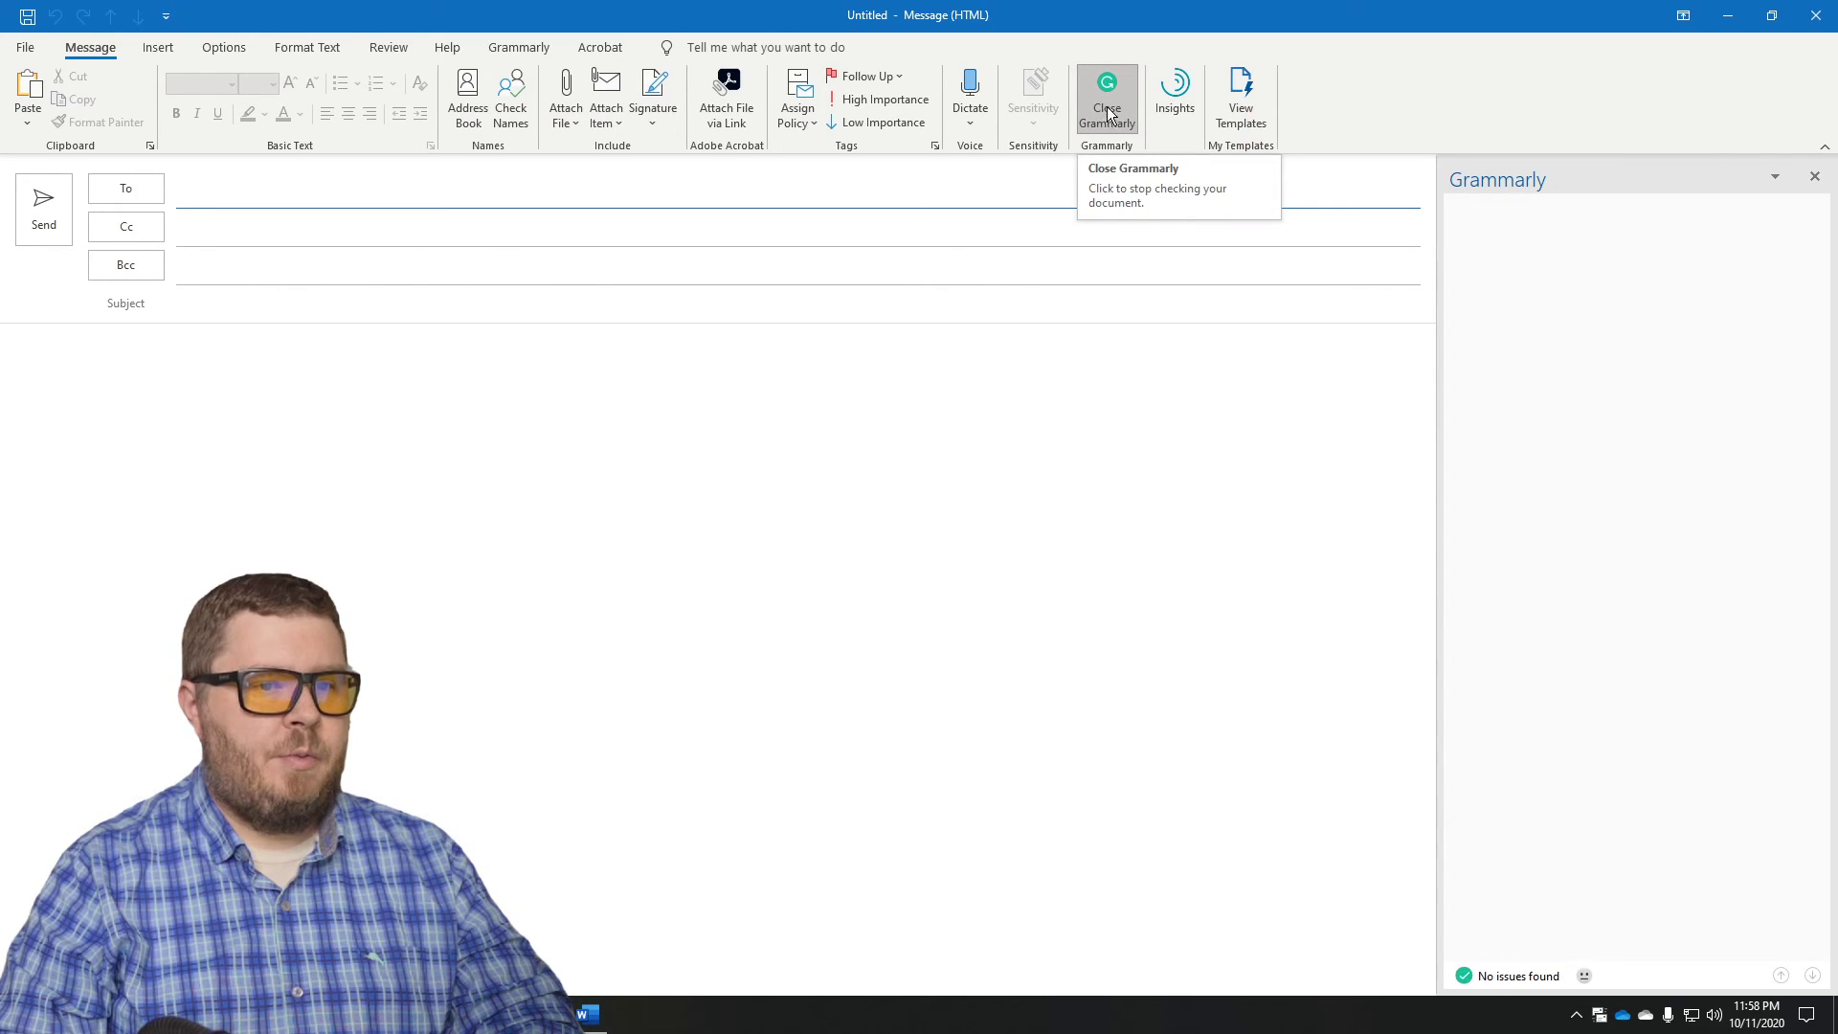
left_click(575, 418)
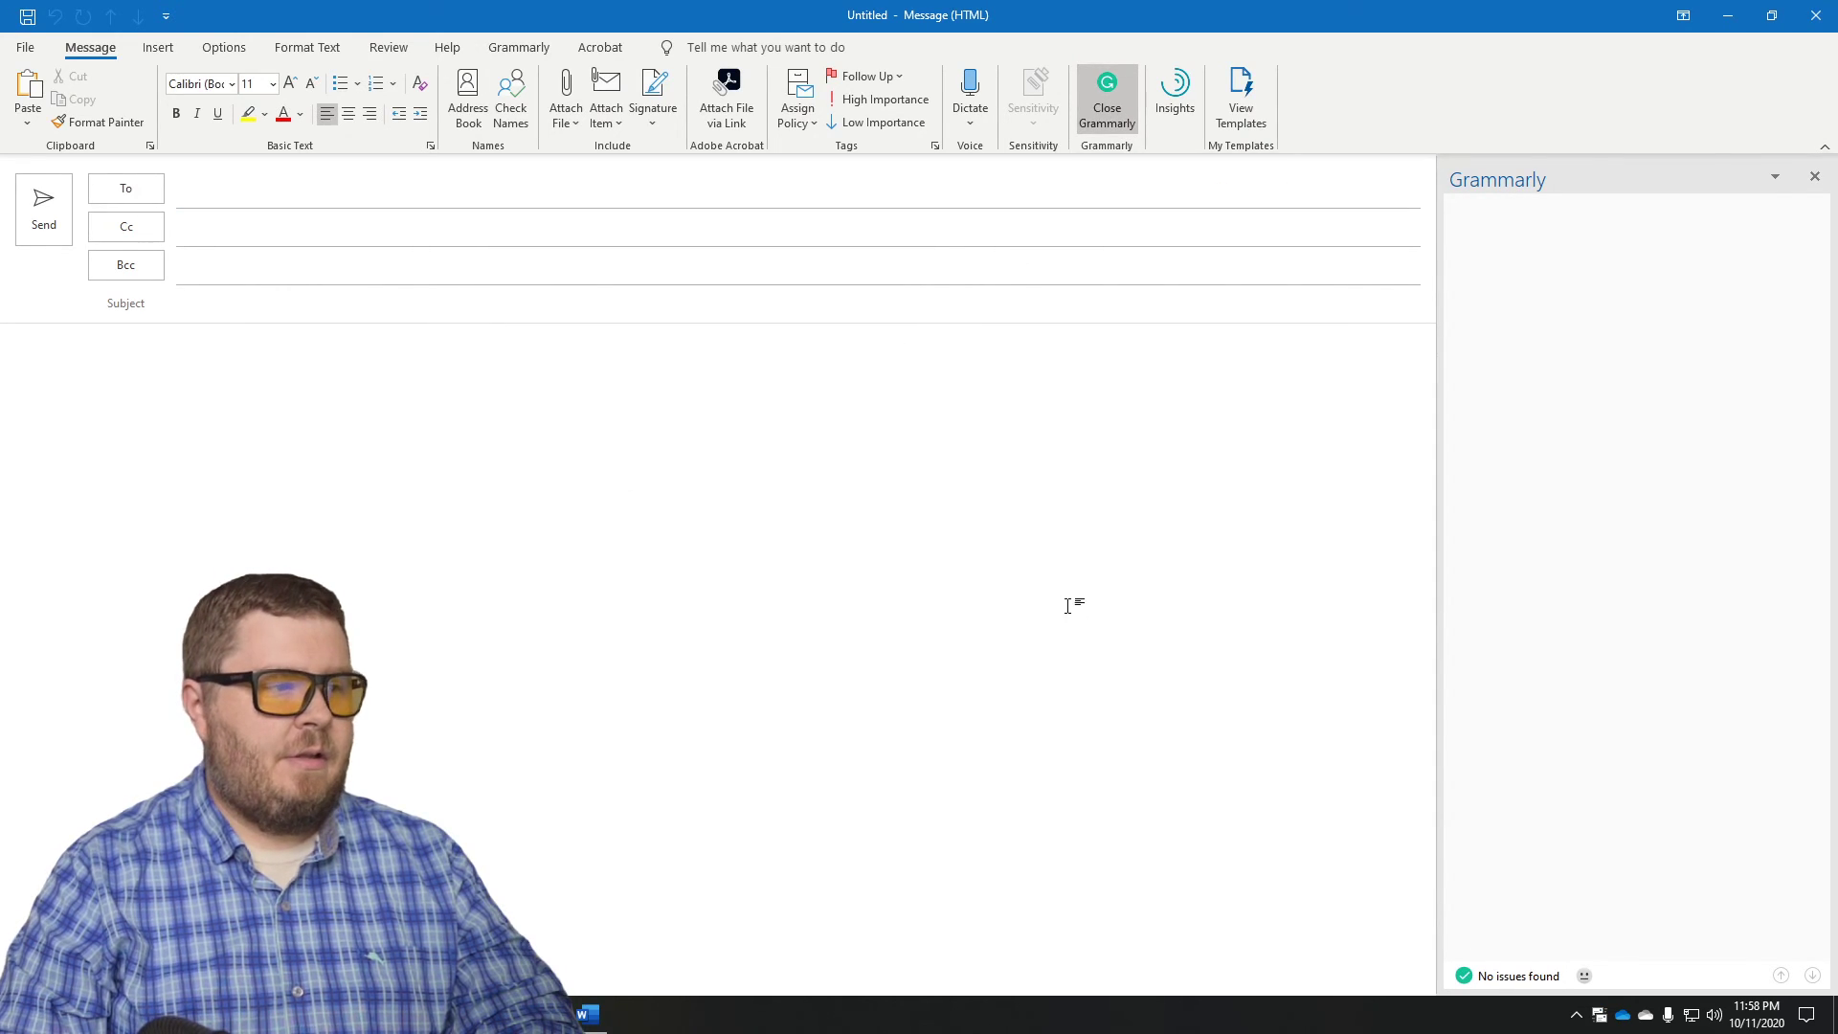